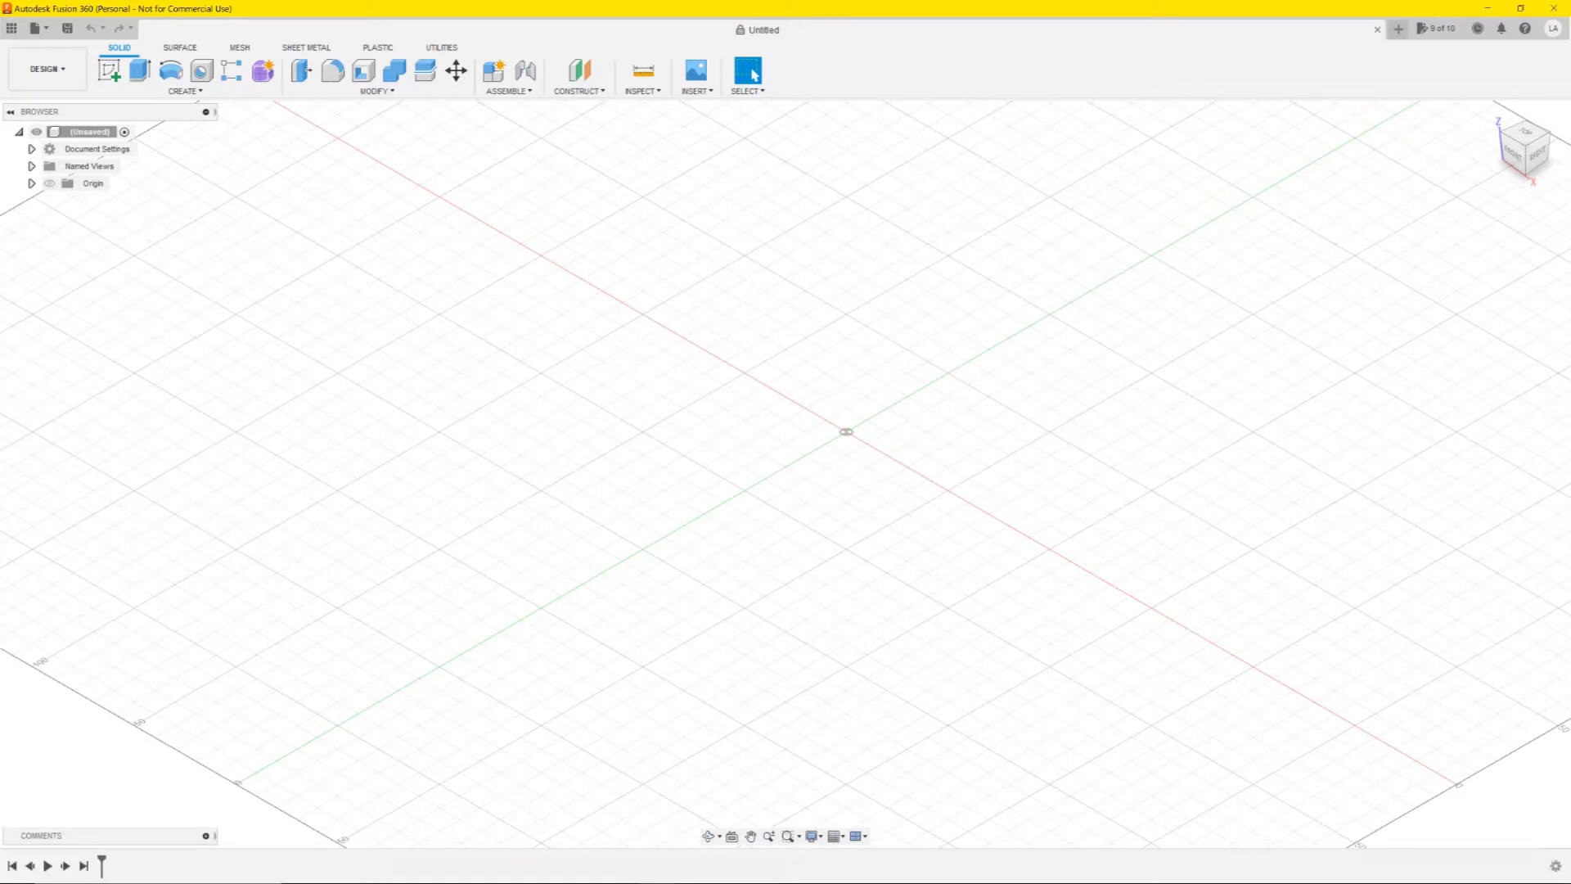
Step: Open the 2D to 3D folder and preview the anything3d.png logo in Photos, then close it
click(299, 876)
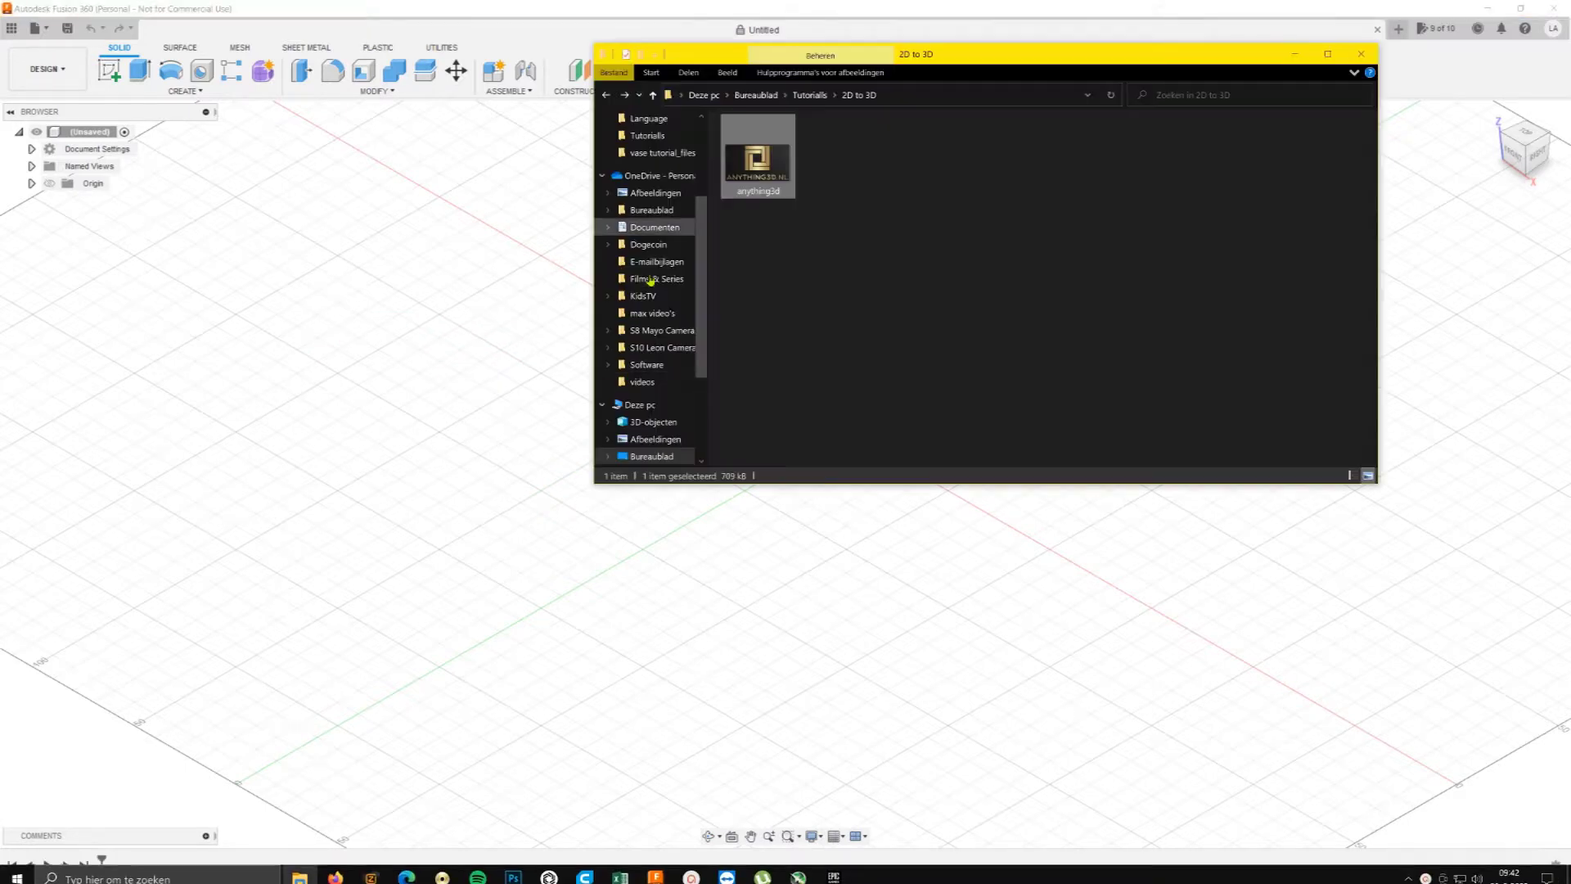
double_click(752, 161)
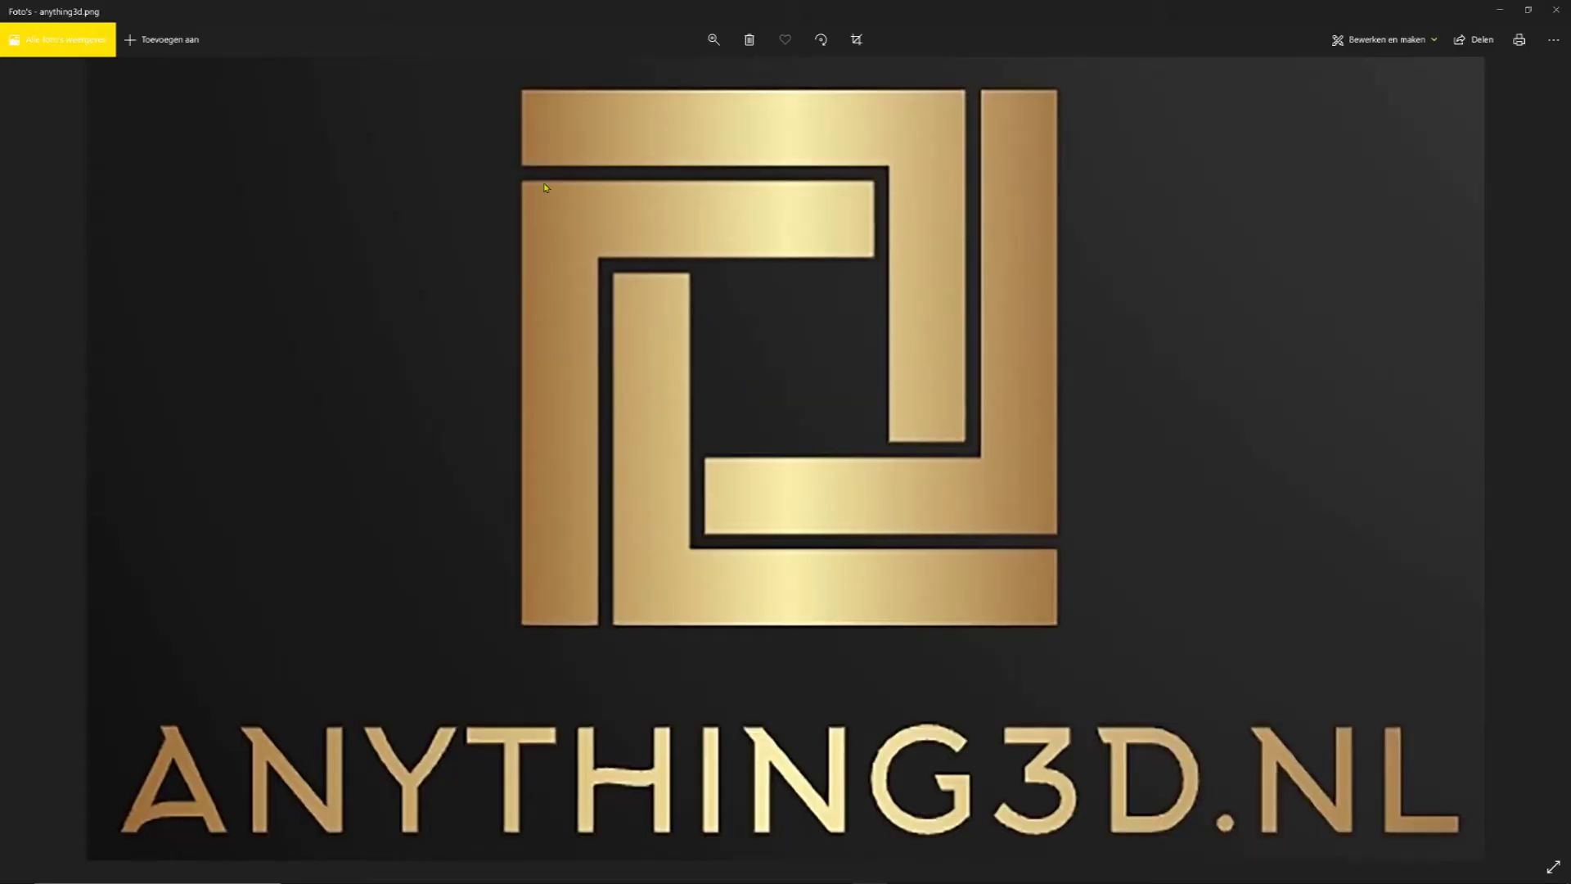
click(1551, 7)
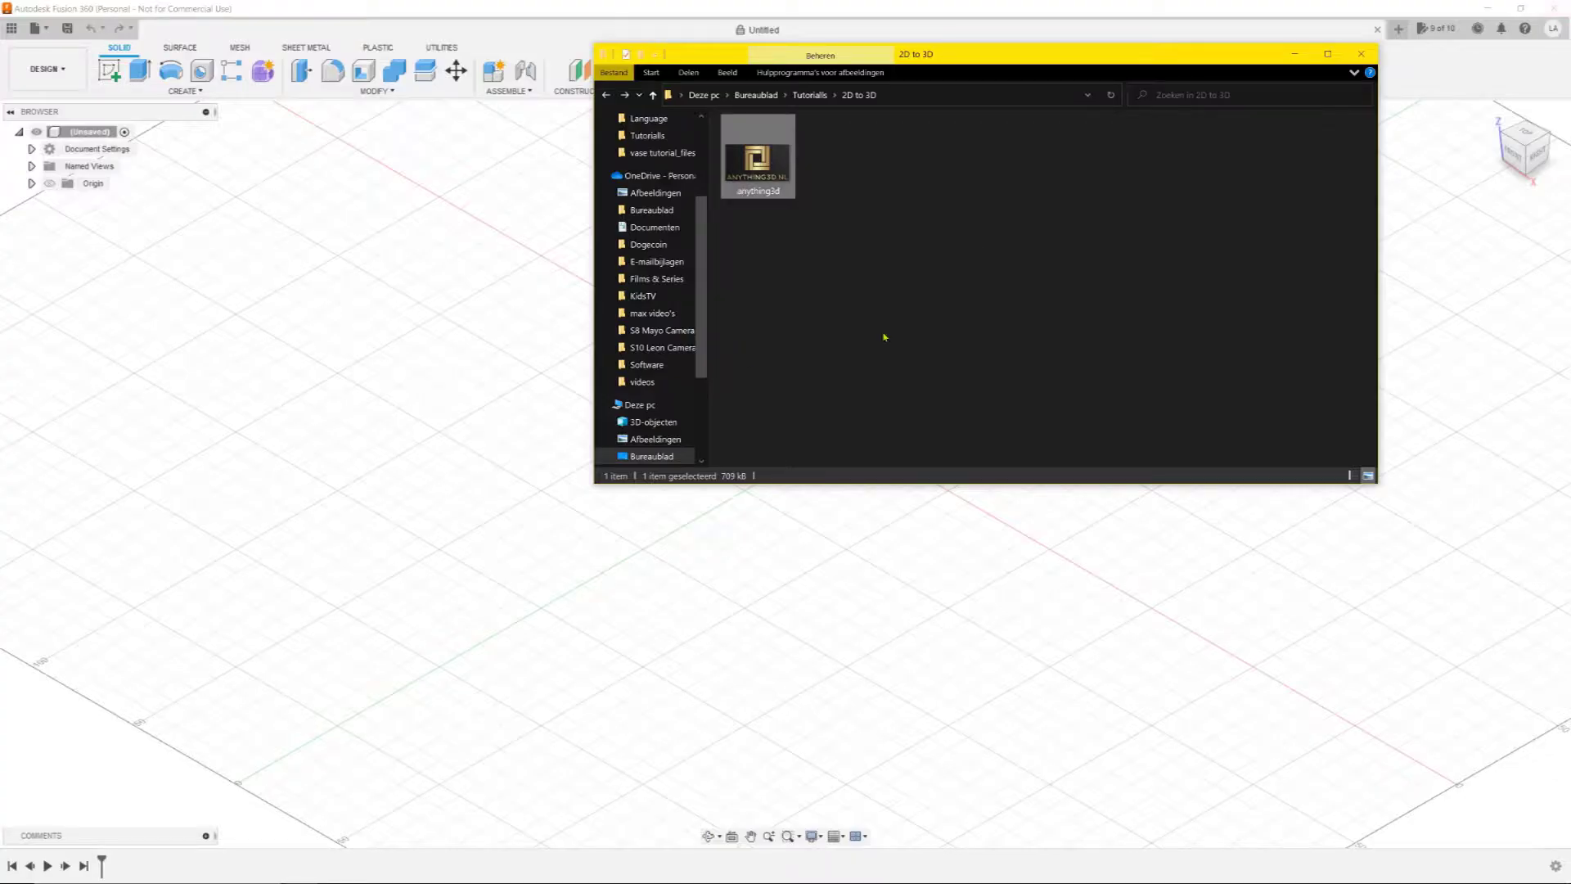
mouse_move(372, 880)
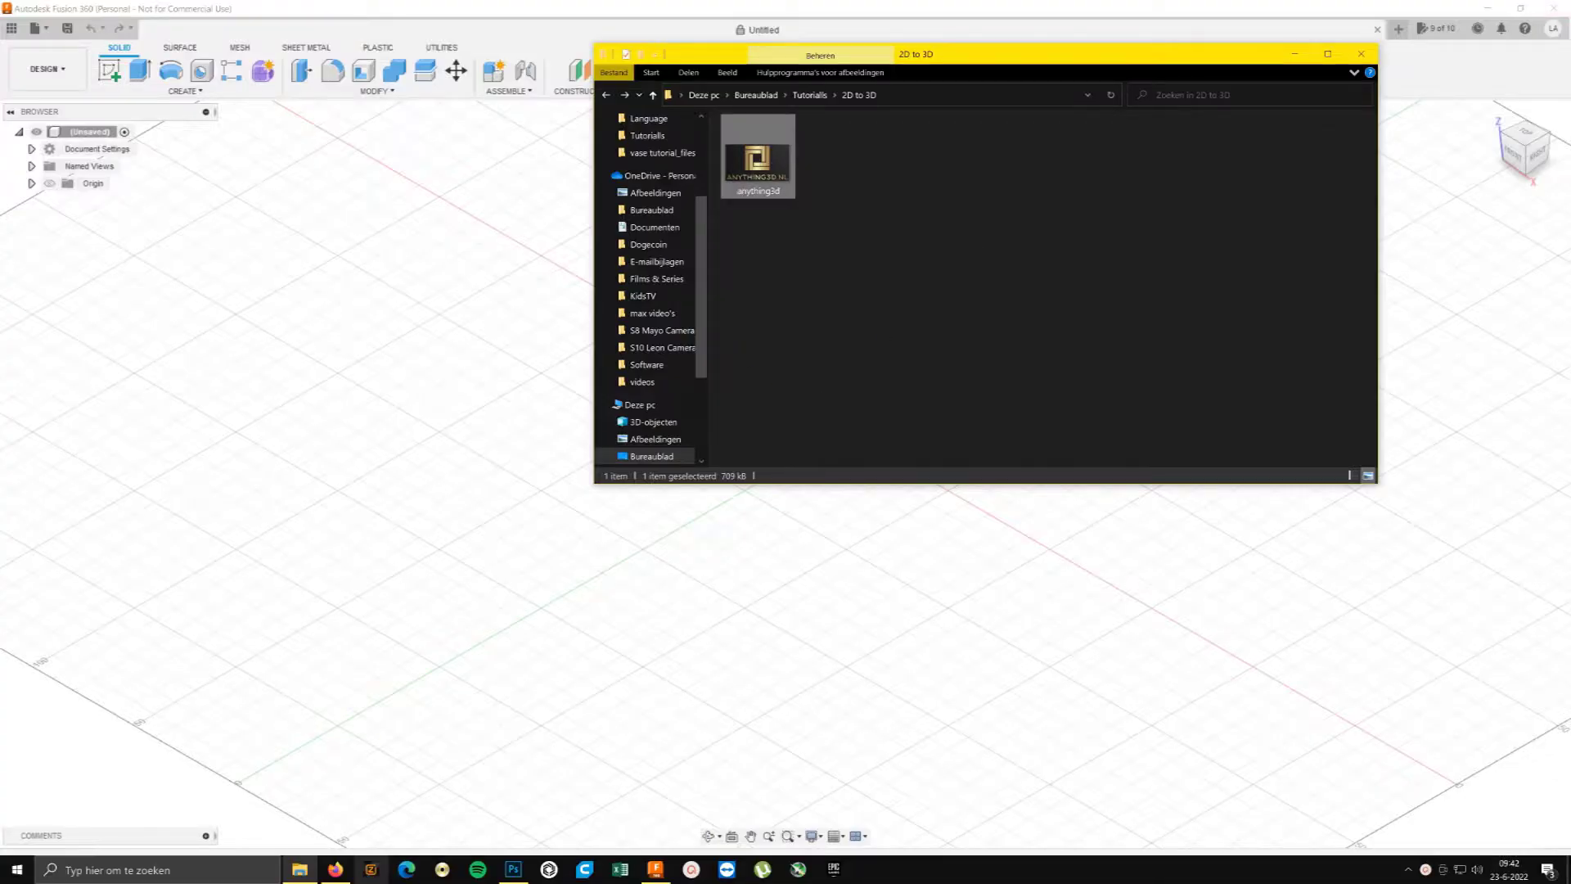
Step: Upload the anything3d logo to Picsvg and download the converted mYp9rg01.svg file
click(335, 872)
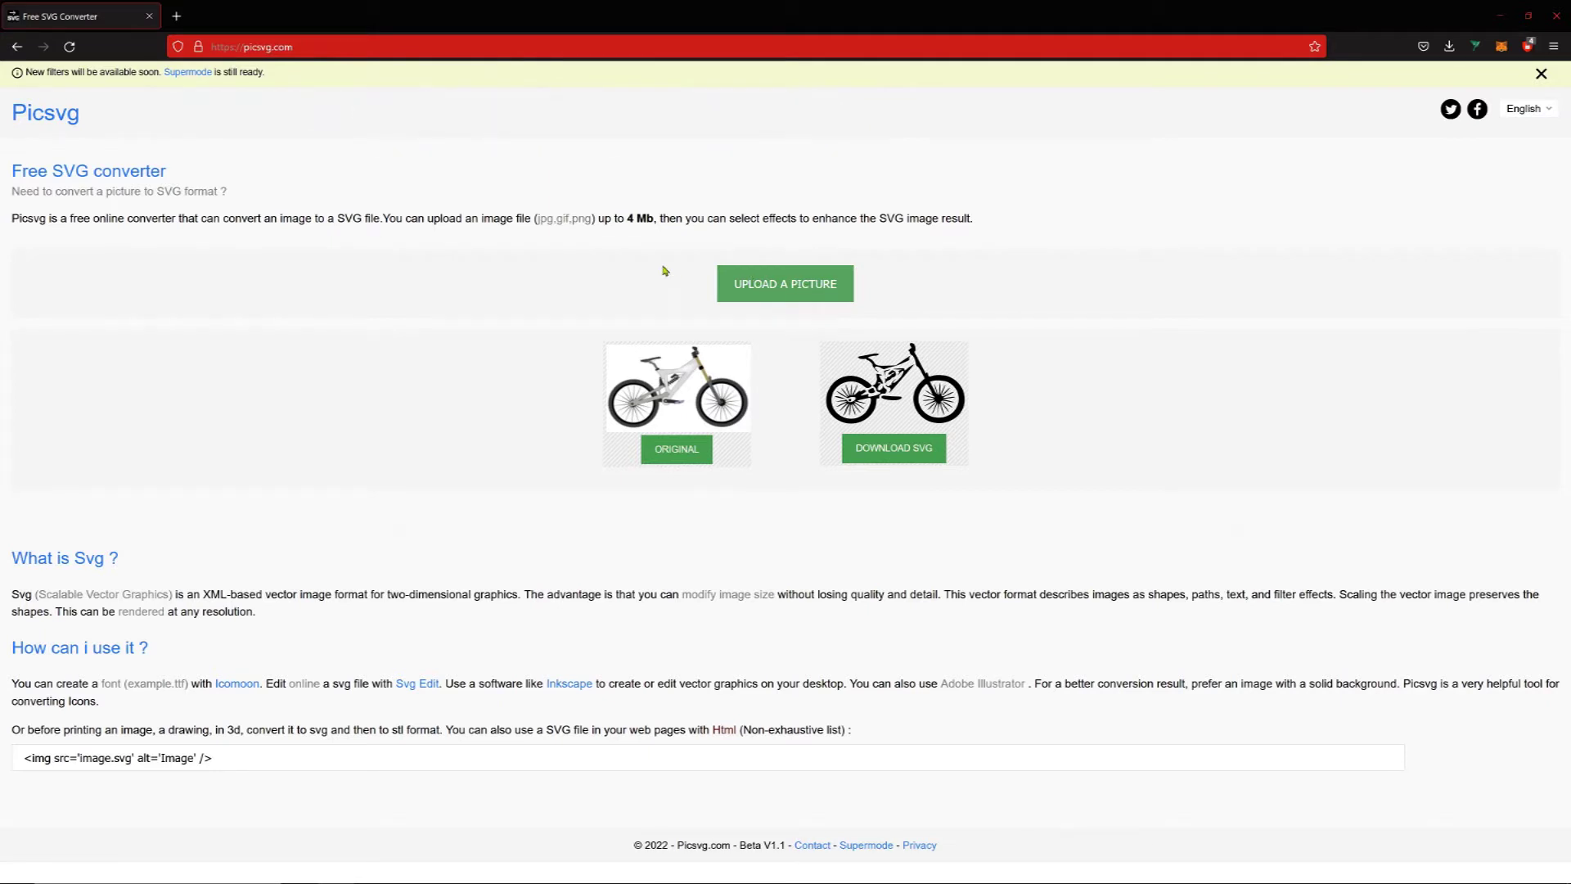
click(778, 278)
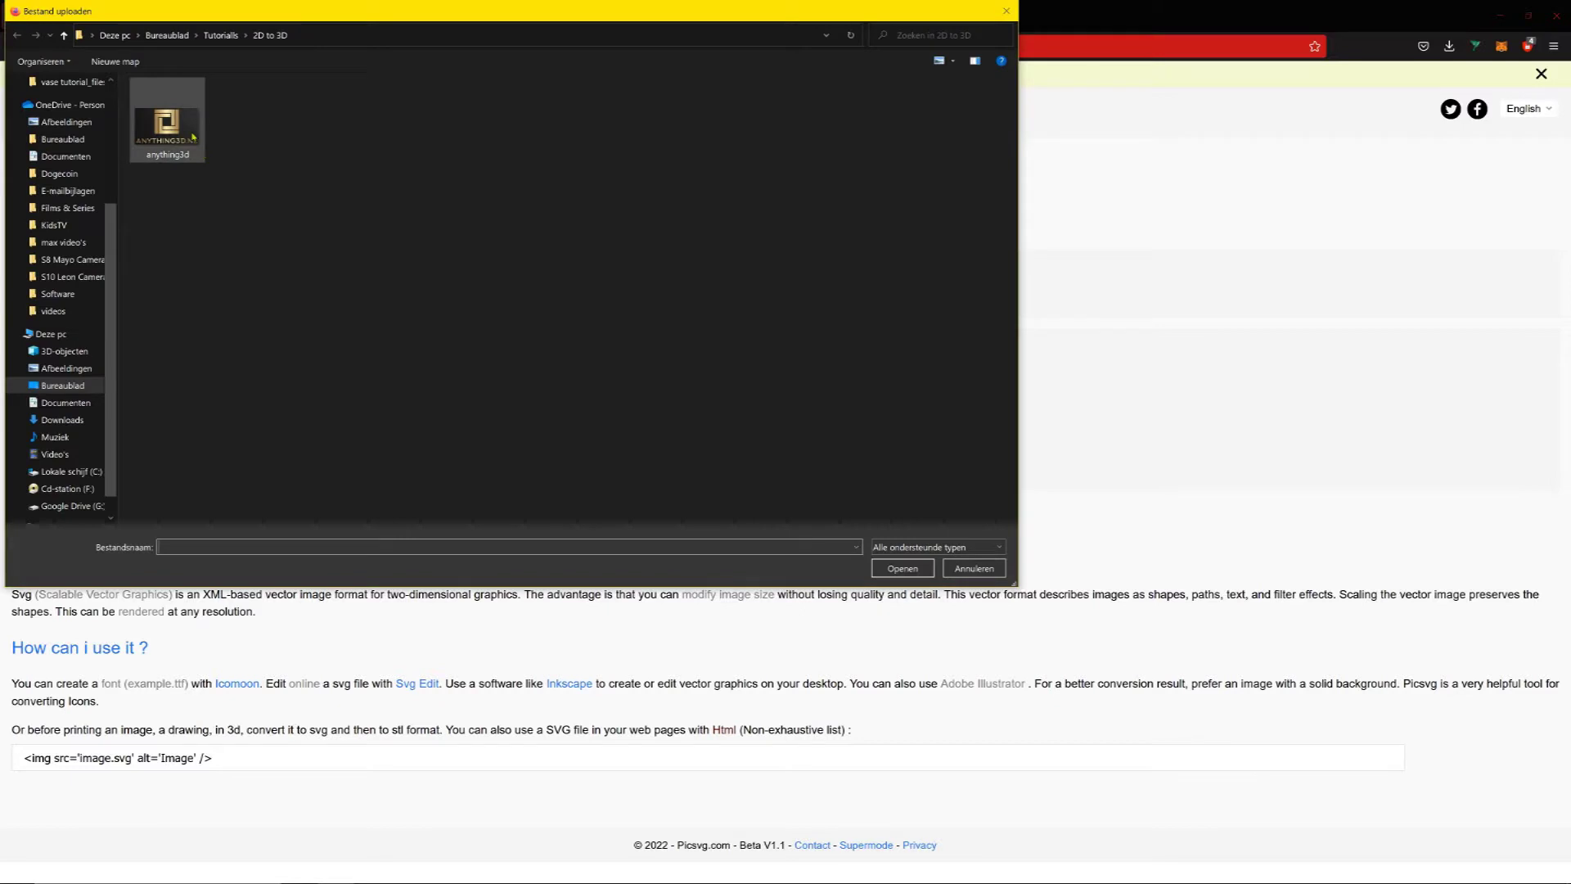
double_click(168, 123)
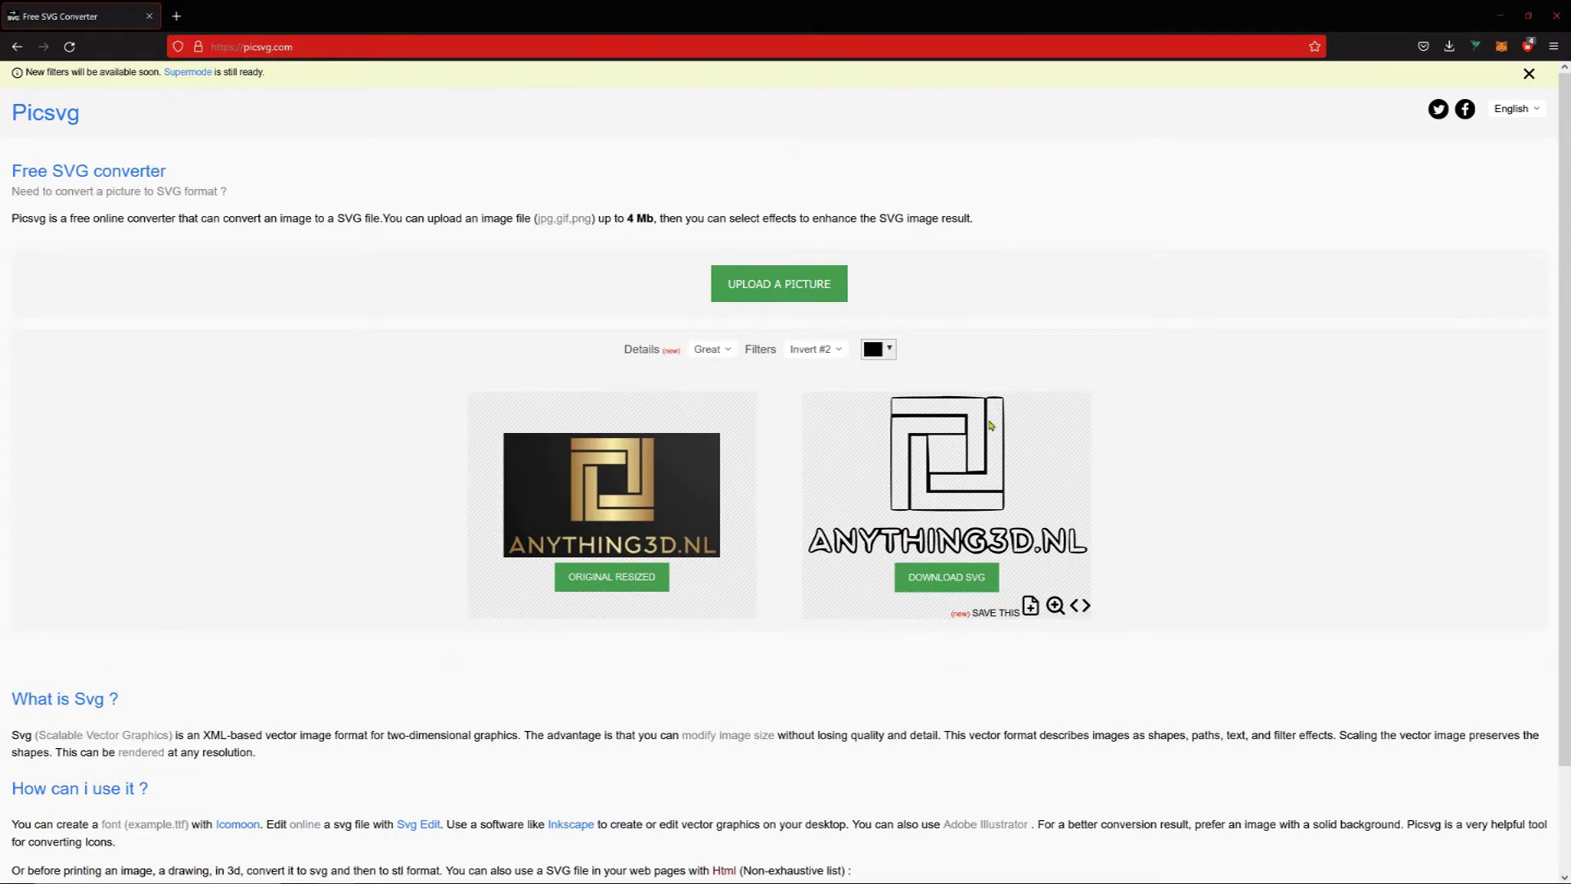
click(956, 578)
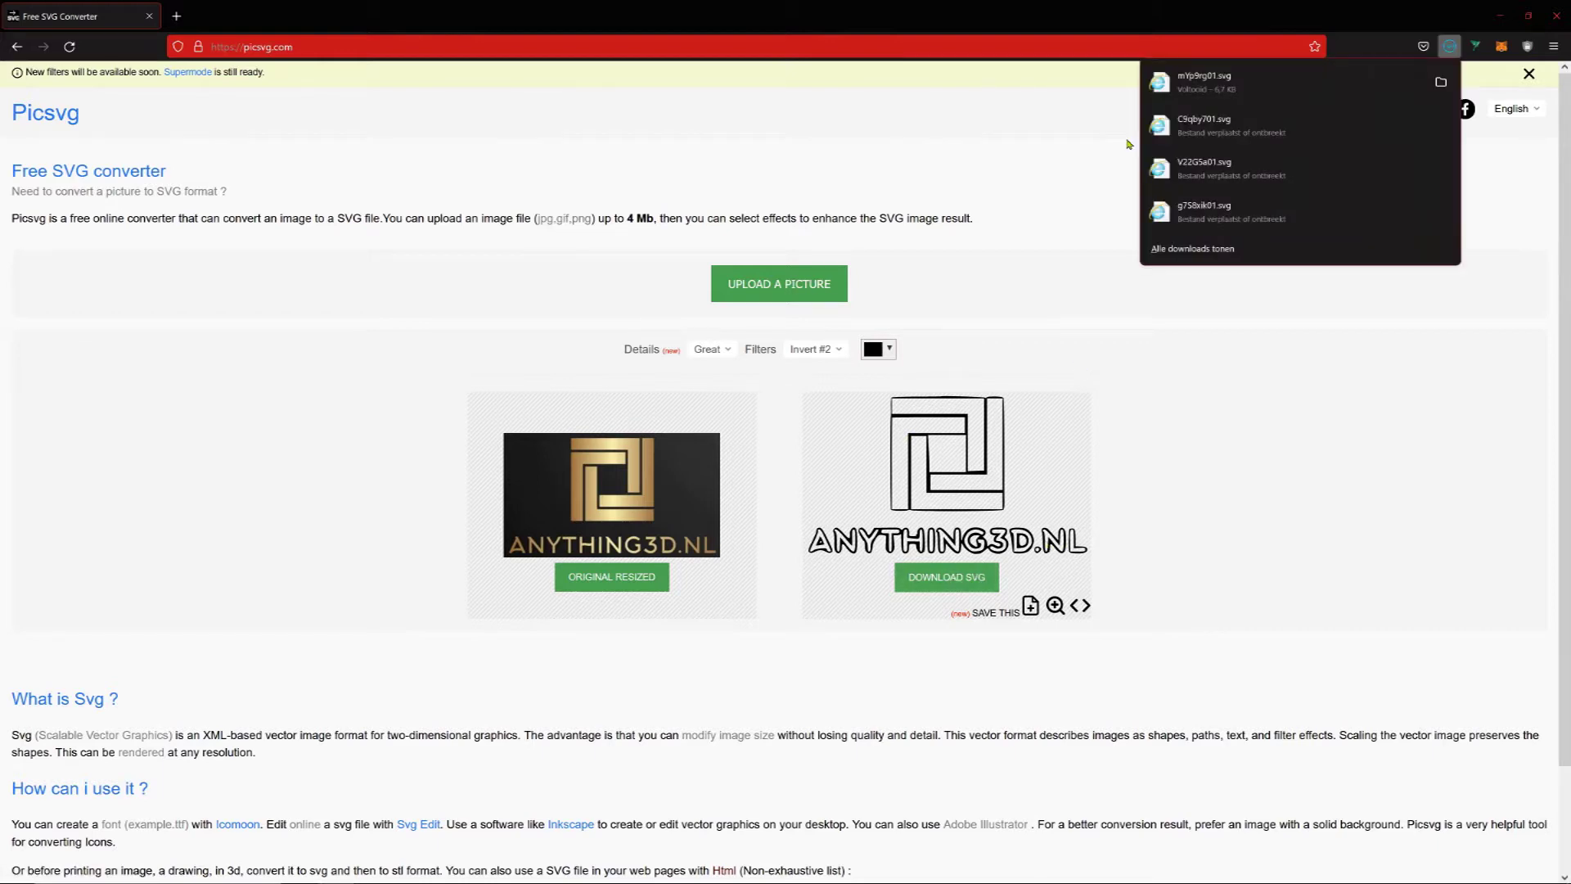
click(1178, 459)
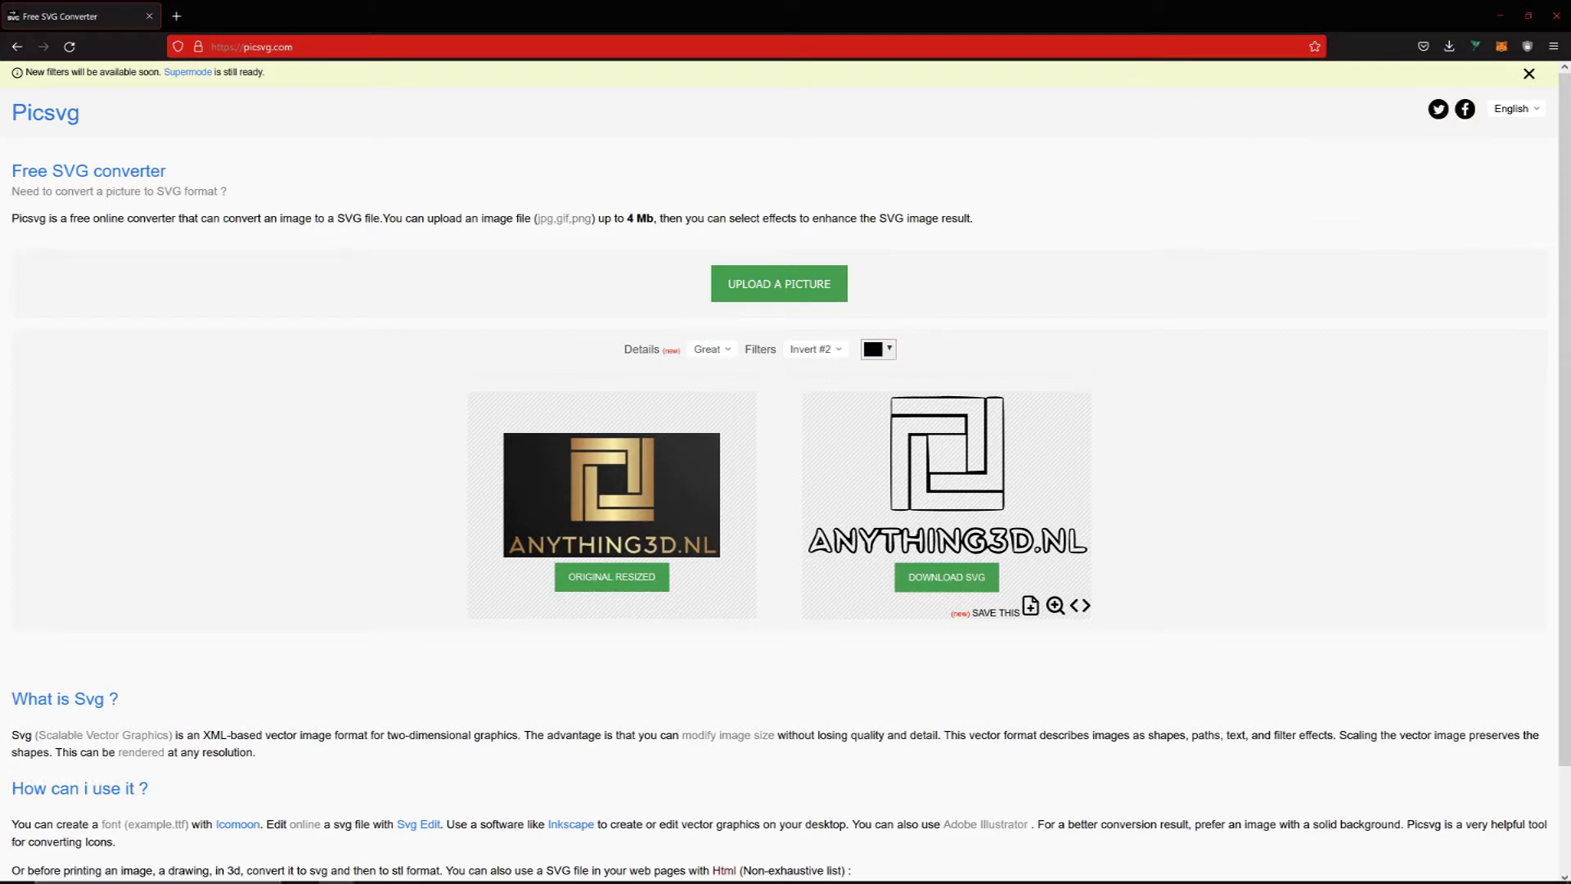
click(655, 869)
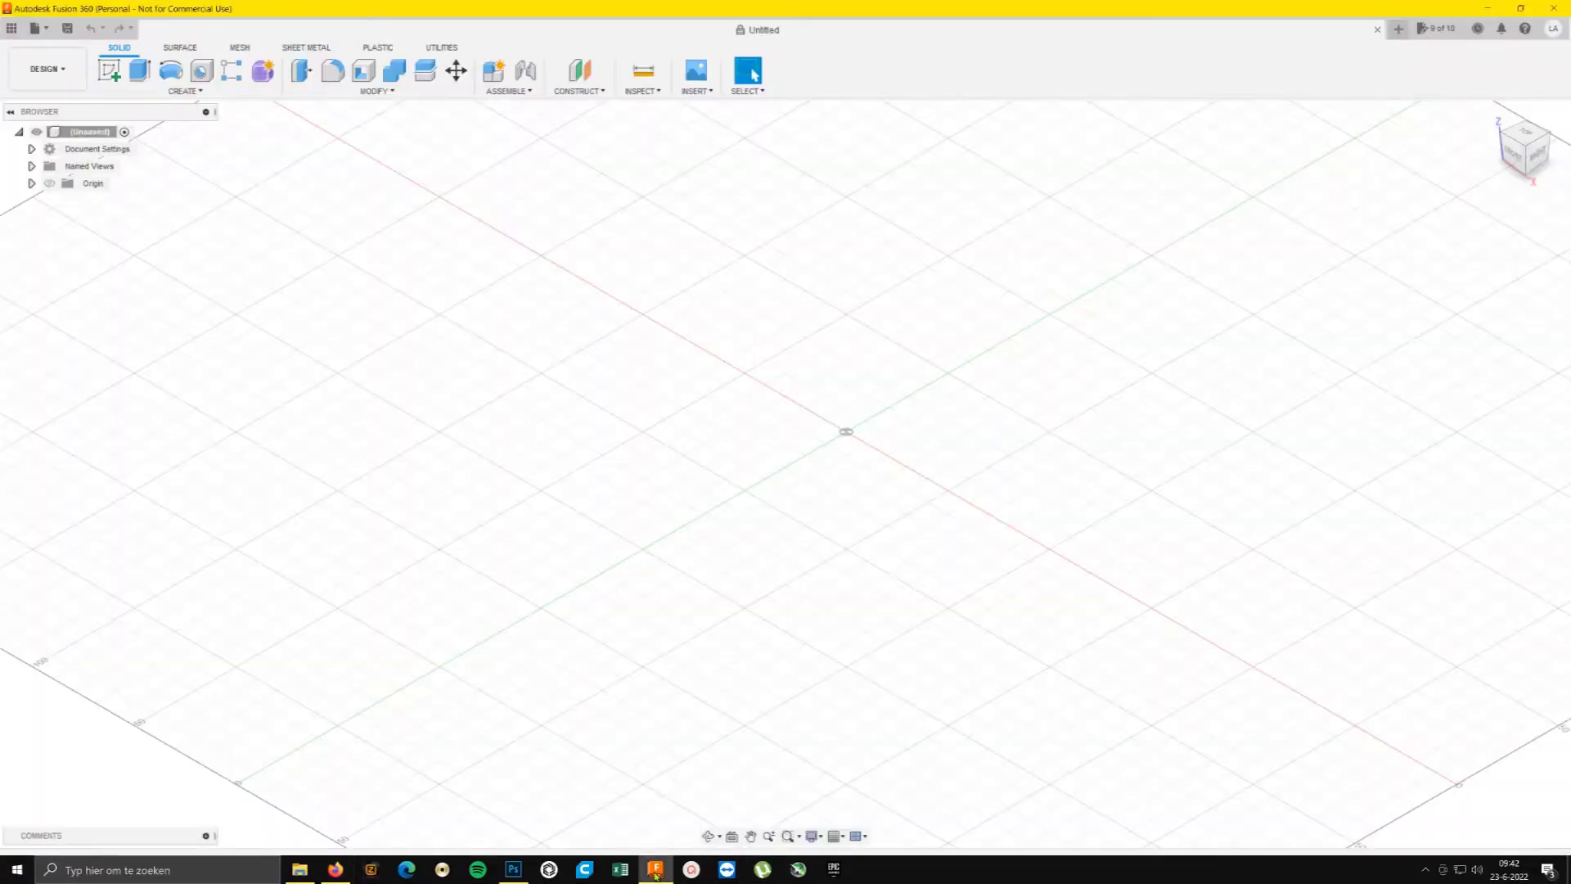
Step: Start Insert SVG and load mYp9rg01.svg from the Downloads folder
click(697, 92)
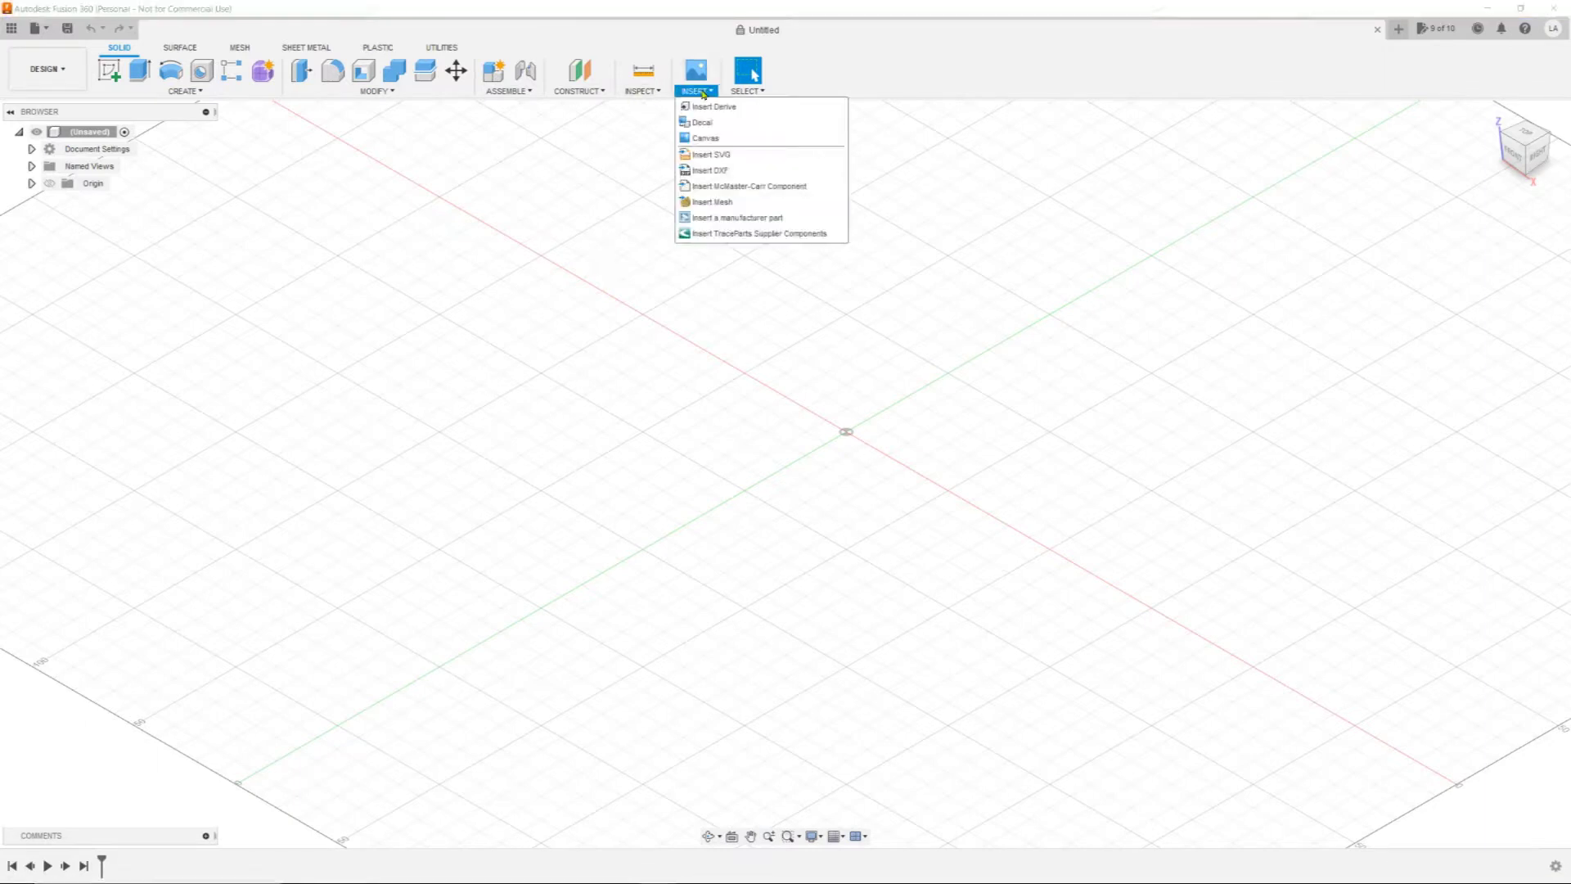
click(712, 155)
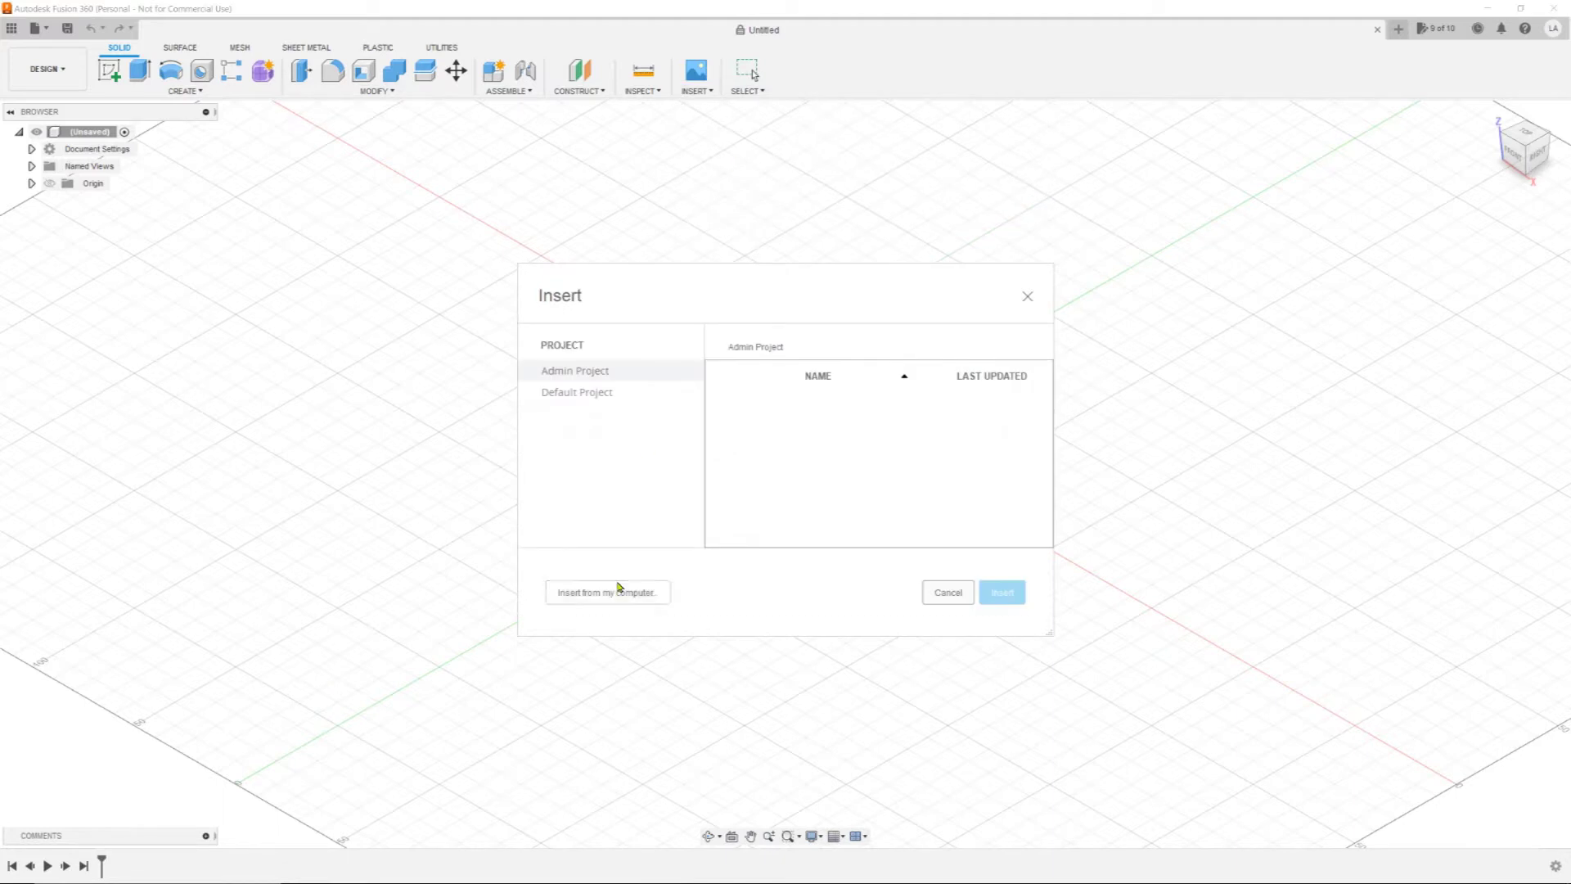
click(619, 592)
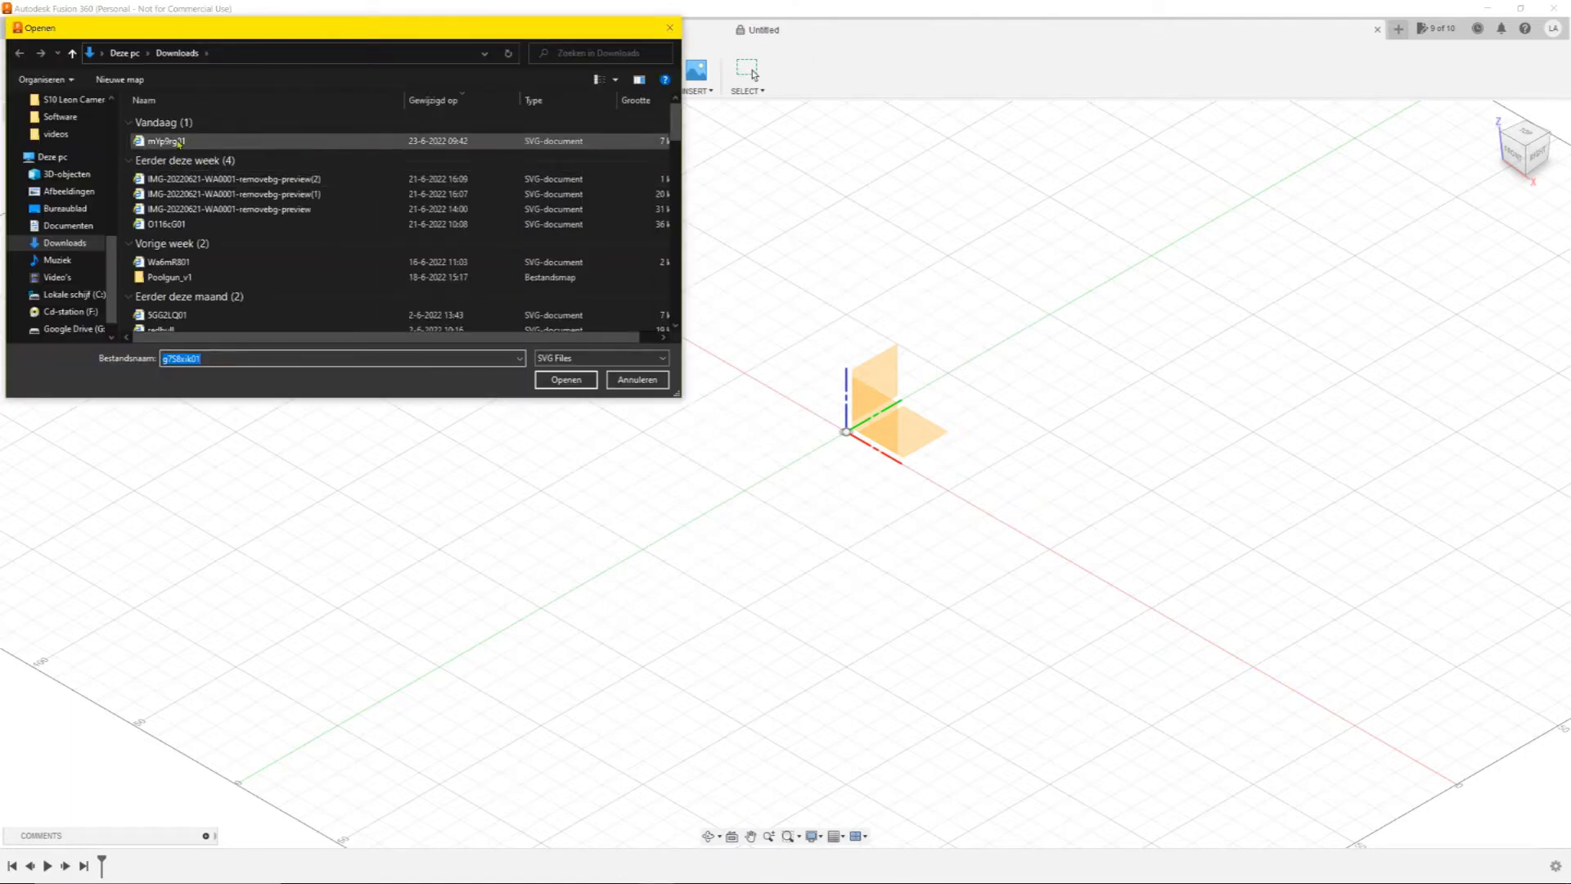
double_click(174, 142)
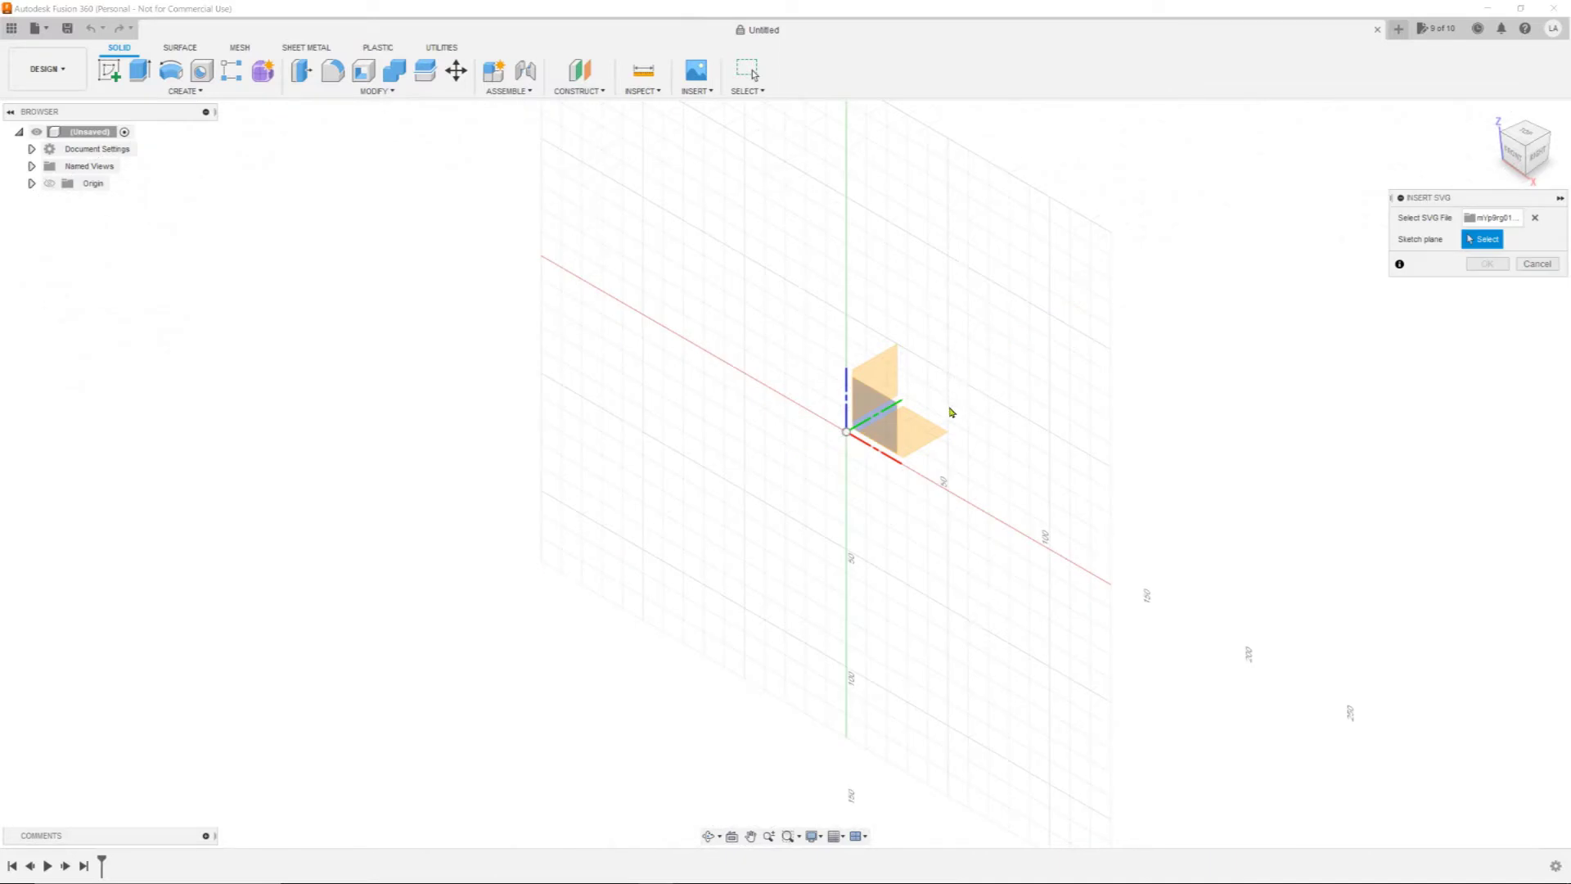
Step: Place the logo SVG on the XY plane, move it and scale it to 1.06, then finish the sketch
click(931, 434)
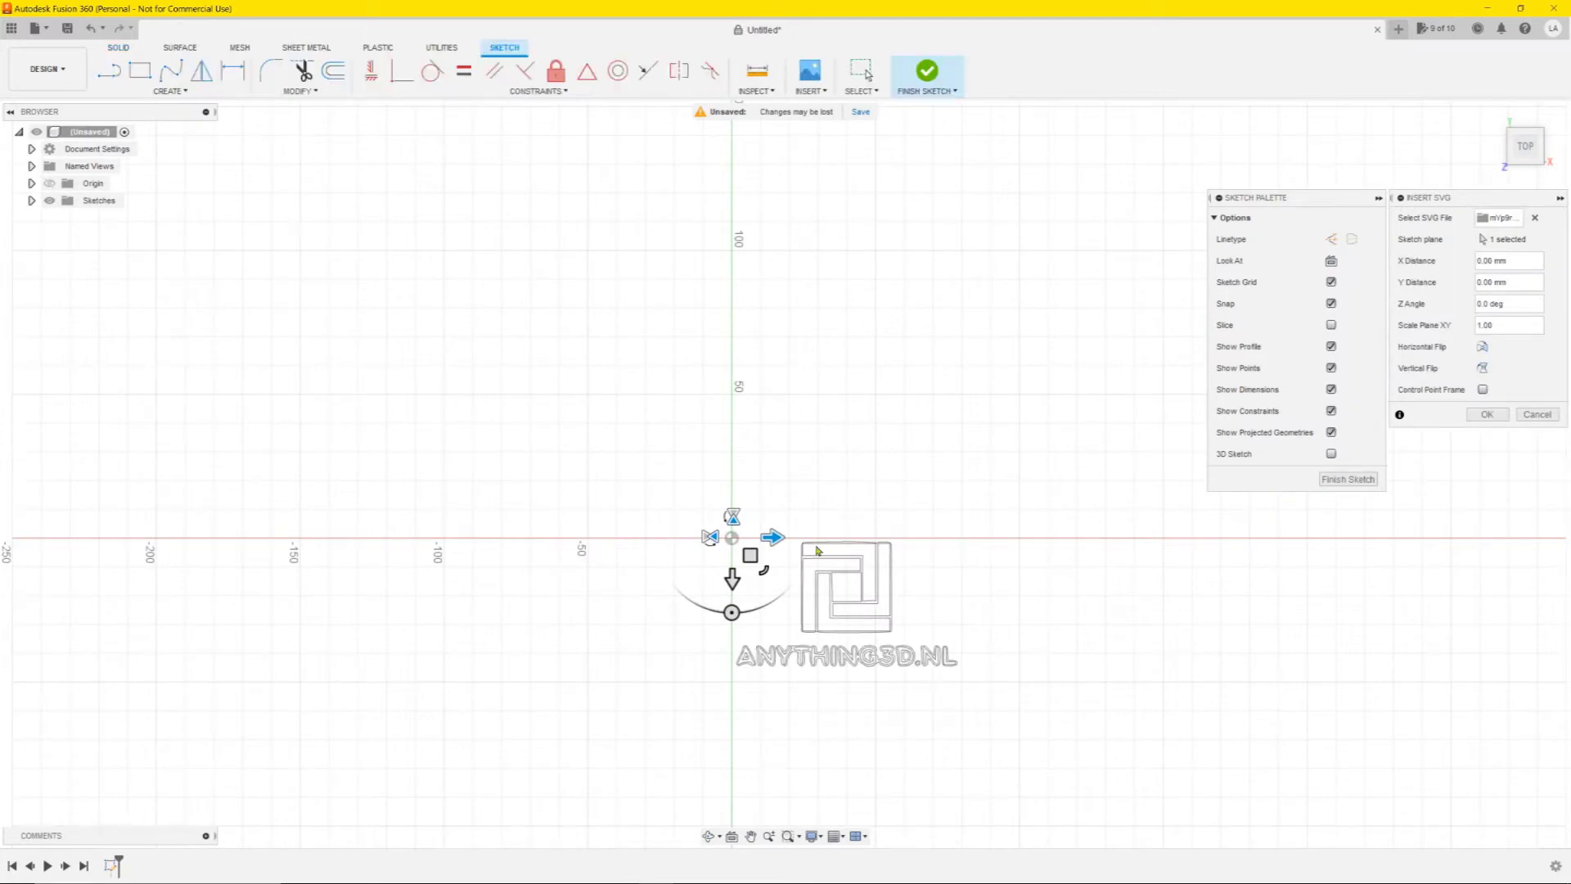
middle_drag(861, 500, 711, 379)
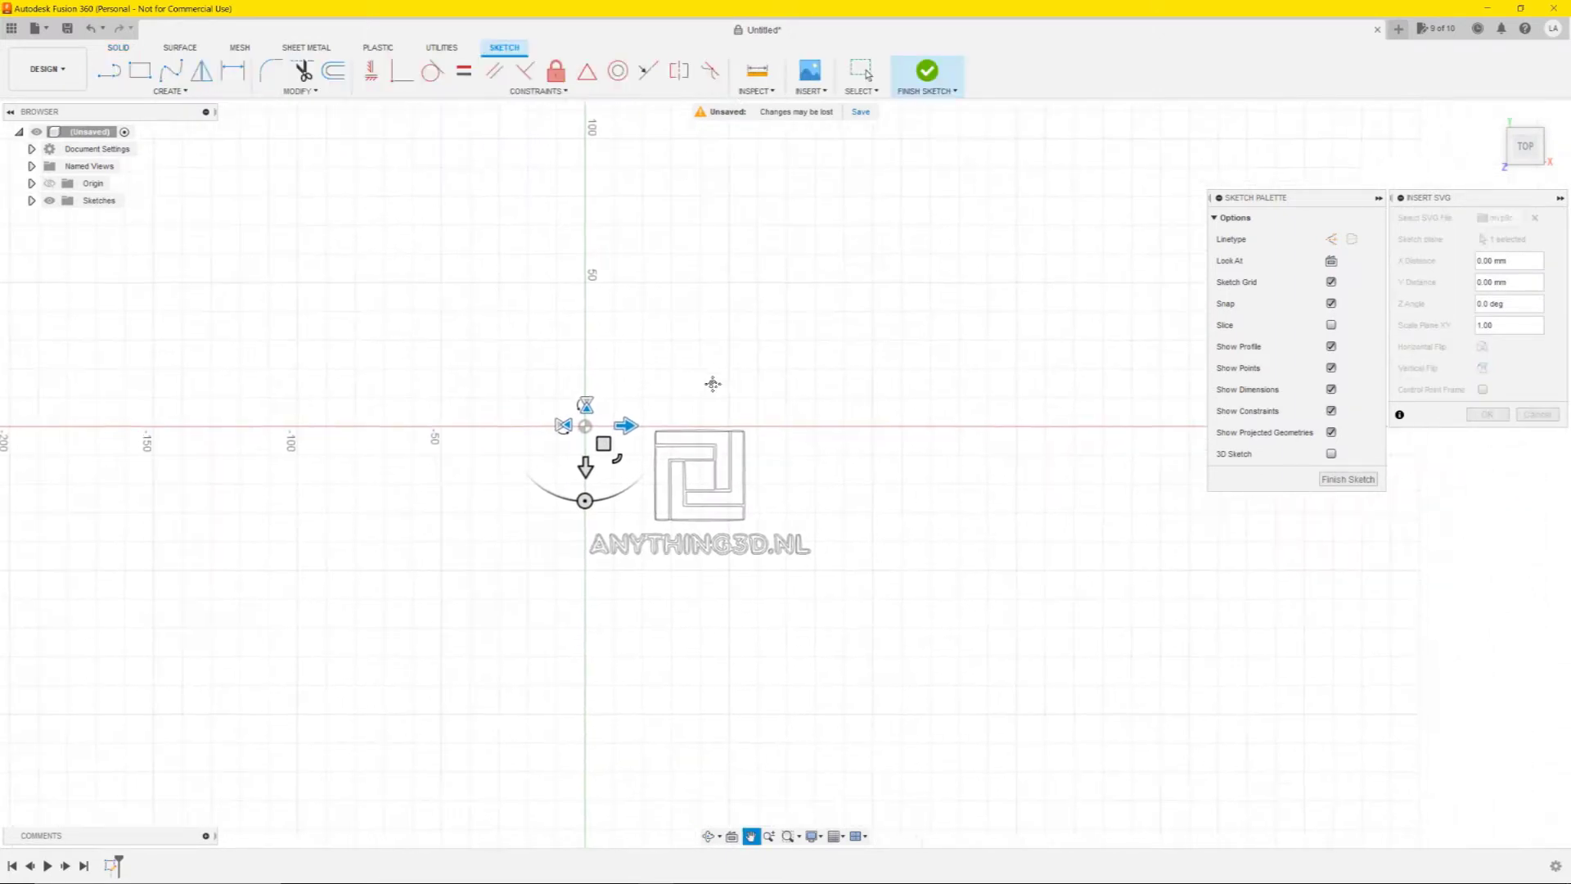
scroll(713, 496, down, 1)
mouse_move(784, 481)
shift+middle_down()
mouse_move(790, 390)
mouse_move(785, 450)
shift+middle_up()
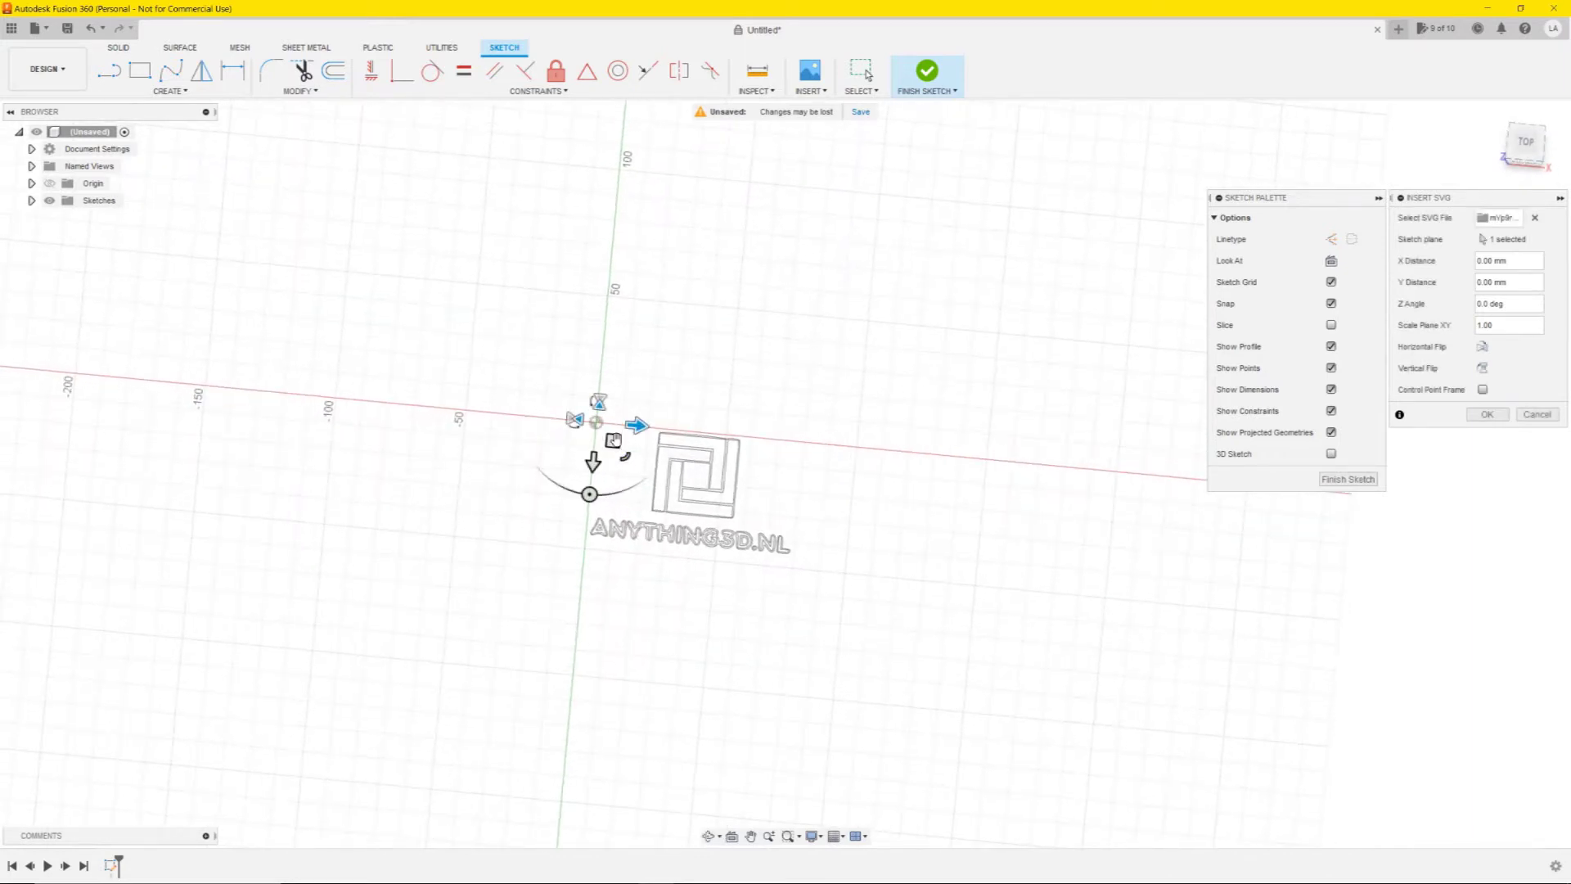
drag(614, 444, 517, 397)
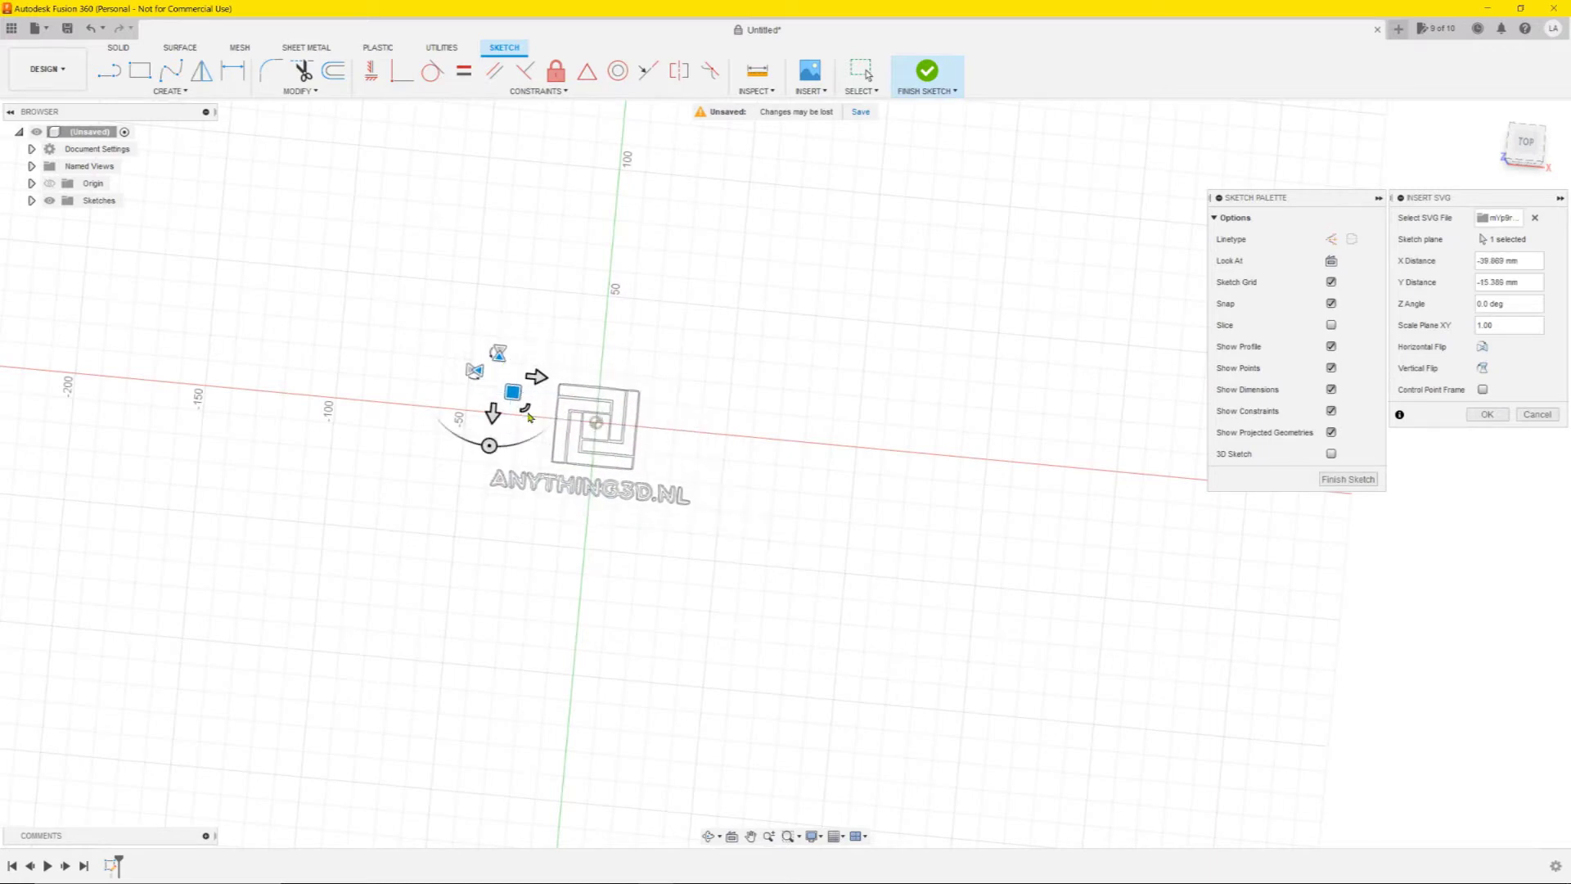
drag(524, 406, 409, 308)
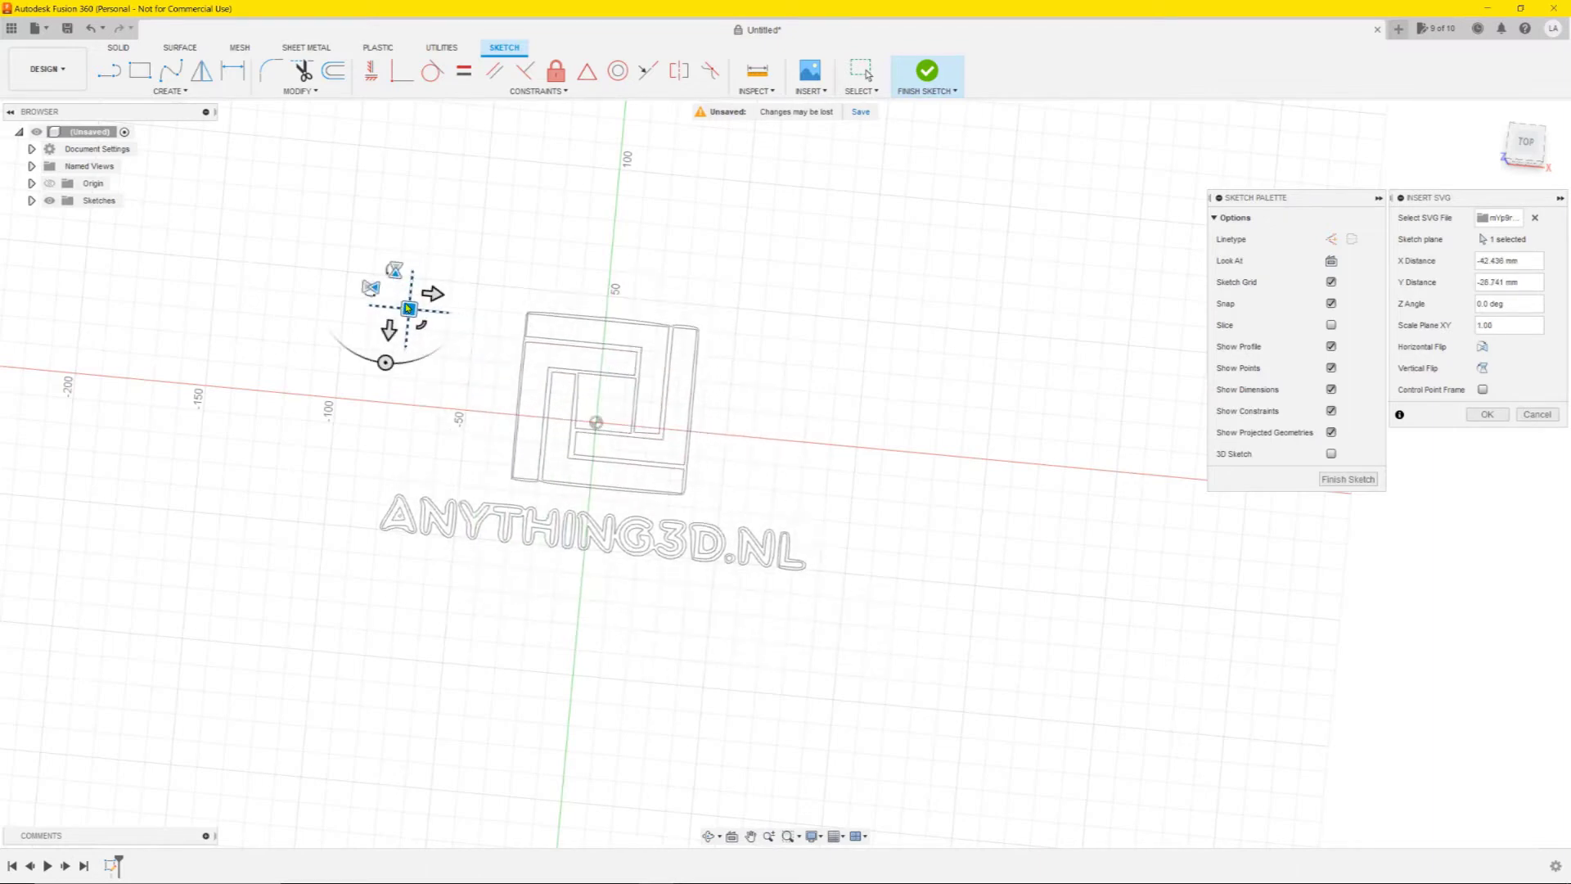
click(1350, 479)
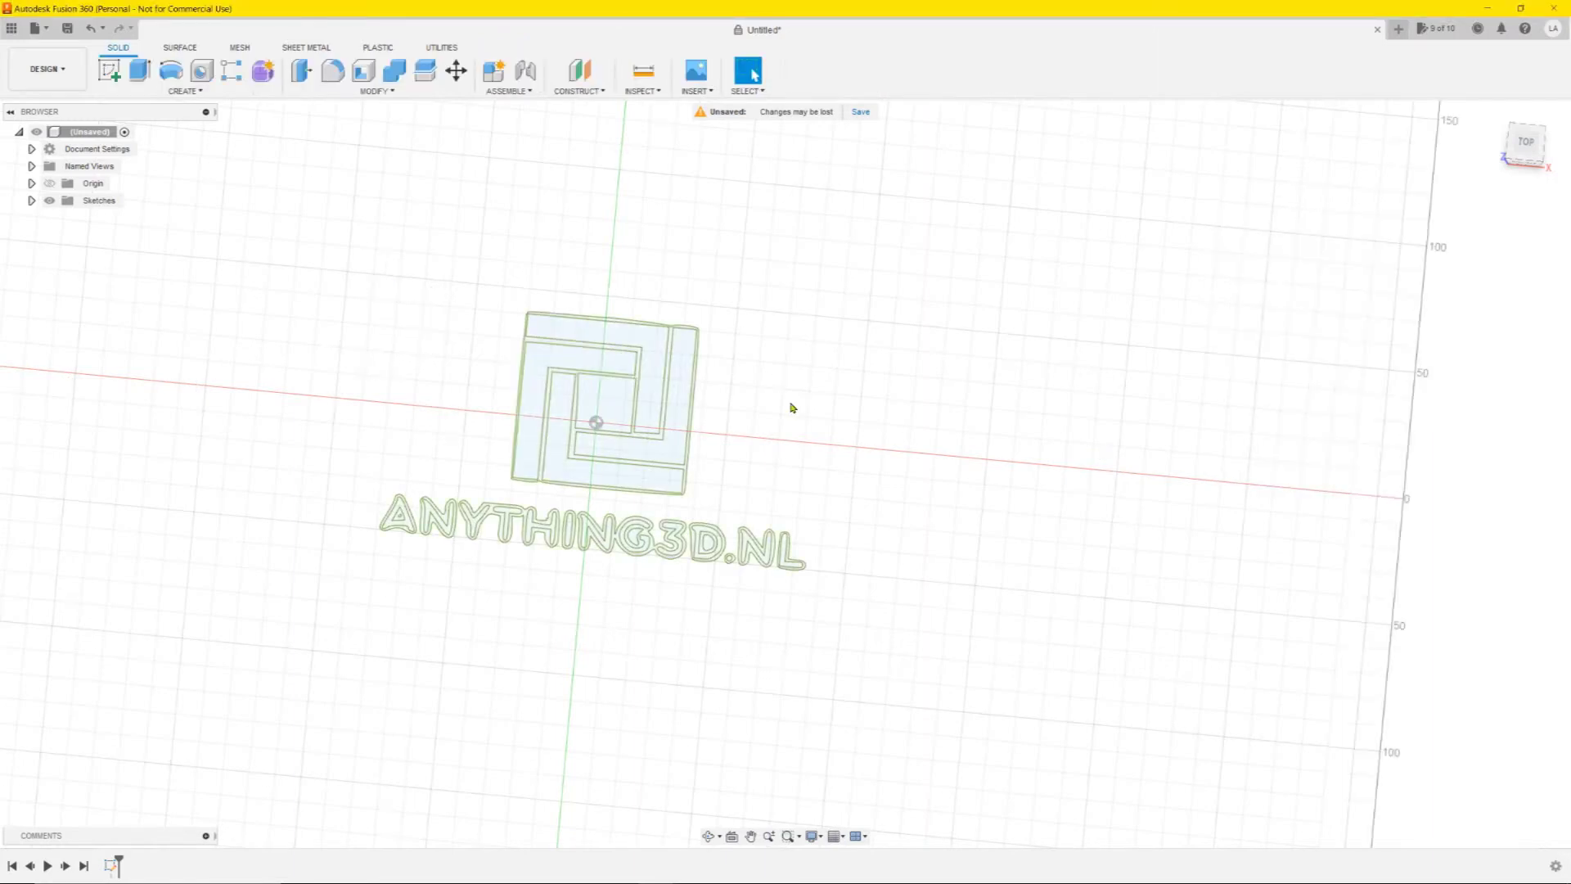
mouse_move(800, 436)
shift+middle_down()
mouse_move(803, 449)
mouse_move(799, 372)
mouse_move(795, 398)
mouse_move(848, 435)
mouse_move(809, 454)
shift+middle_up()
key(Escape)
scroll(516, 534, up, 5)
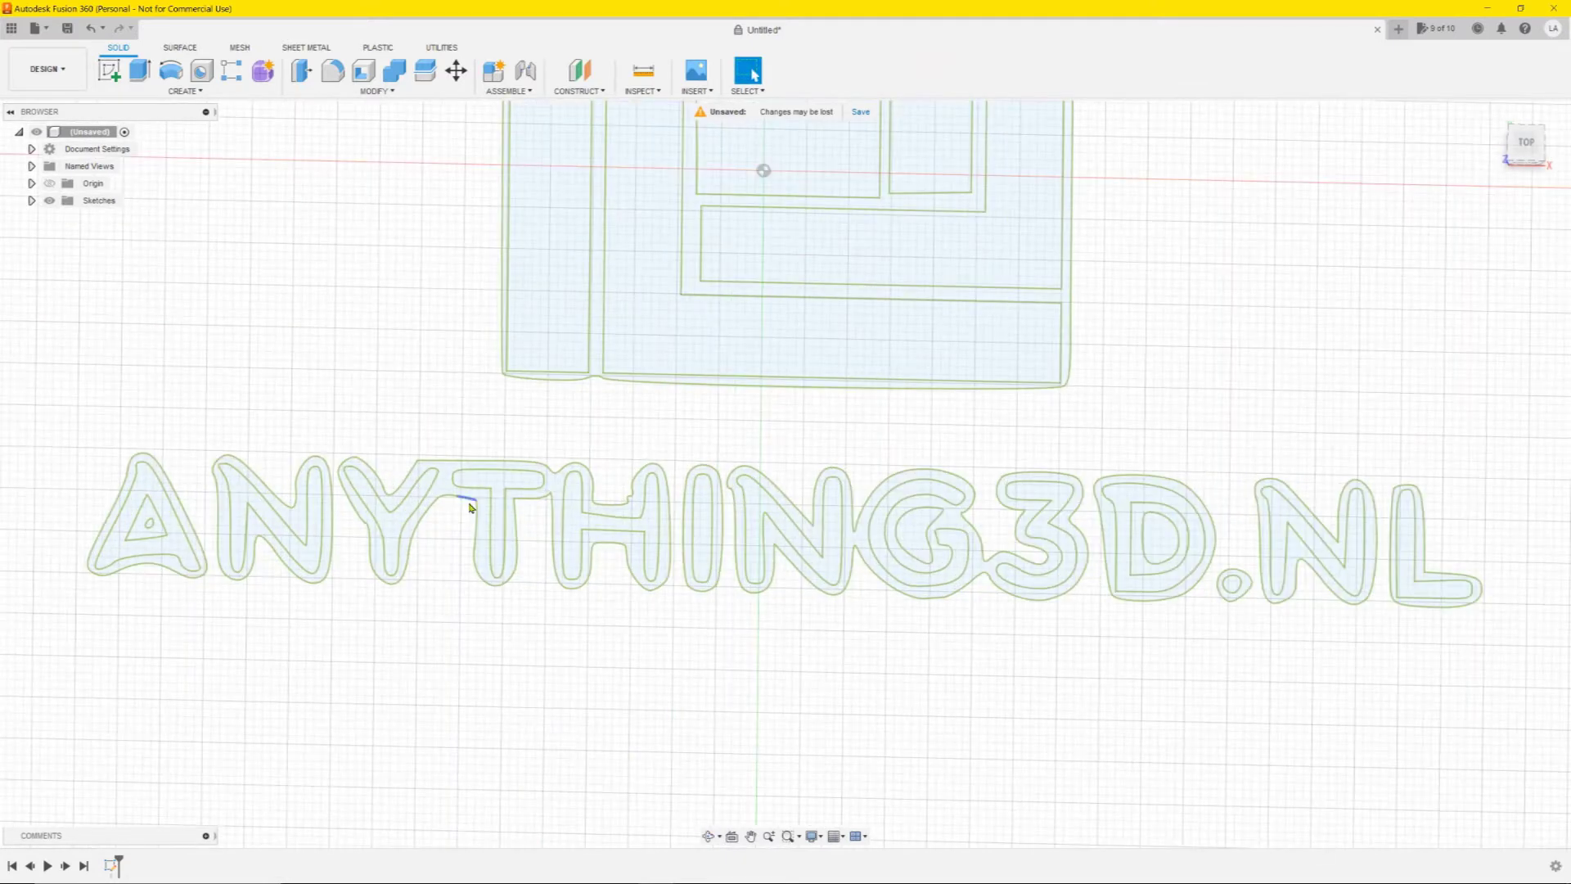
shift+middle_drag(655, 414, 668, 335)
drag(669, 334, 662, 442)
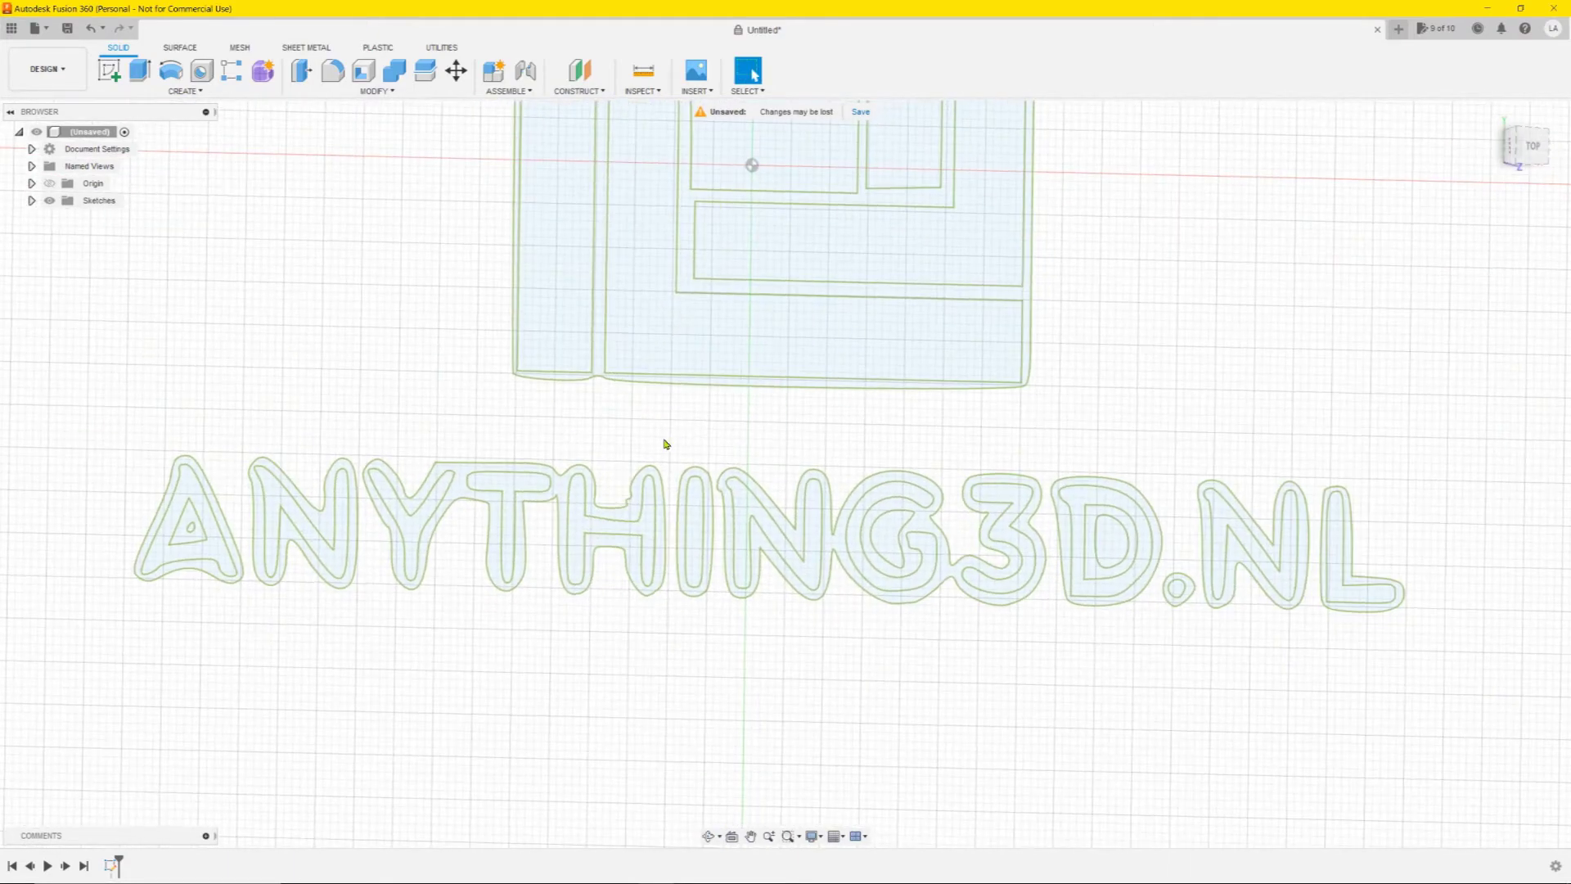
key(Escape)
scroll(655, 445, down, 2)
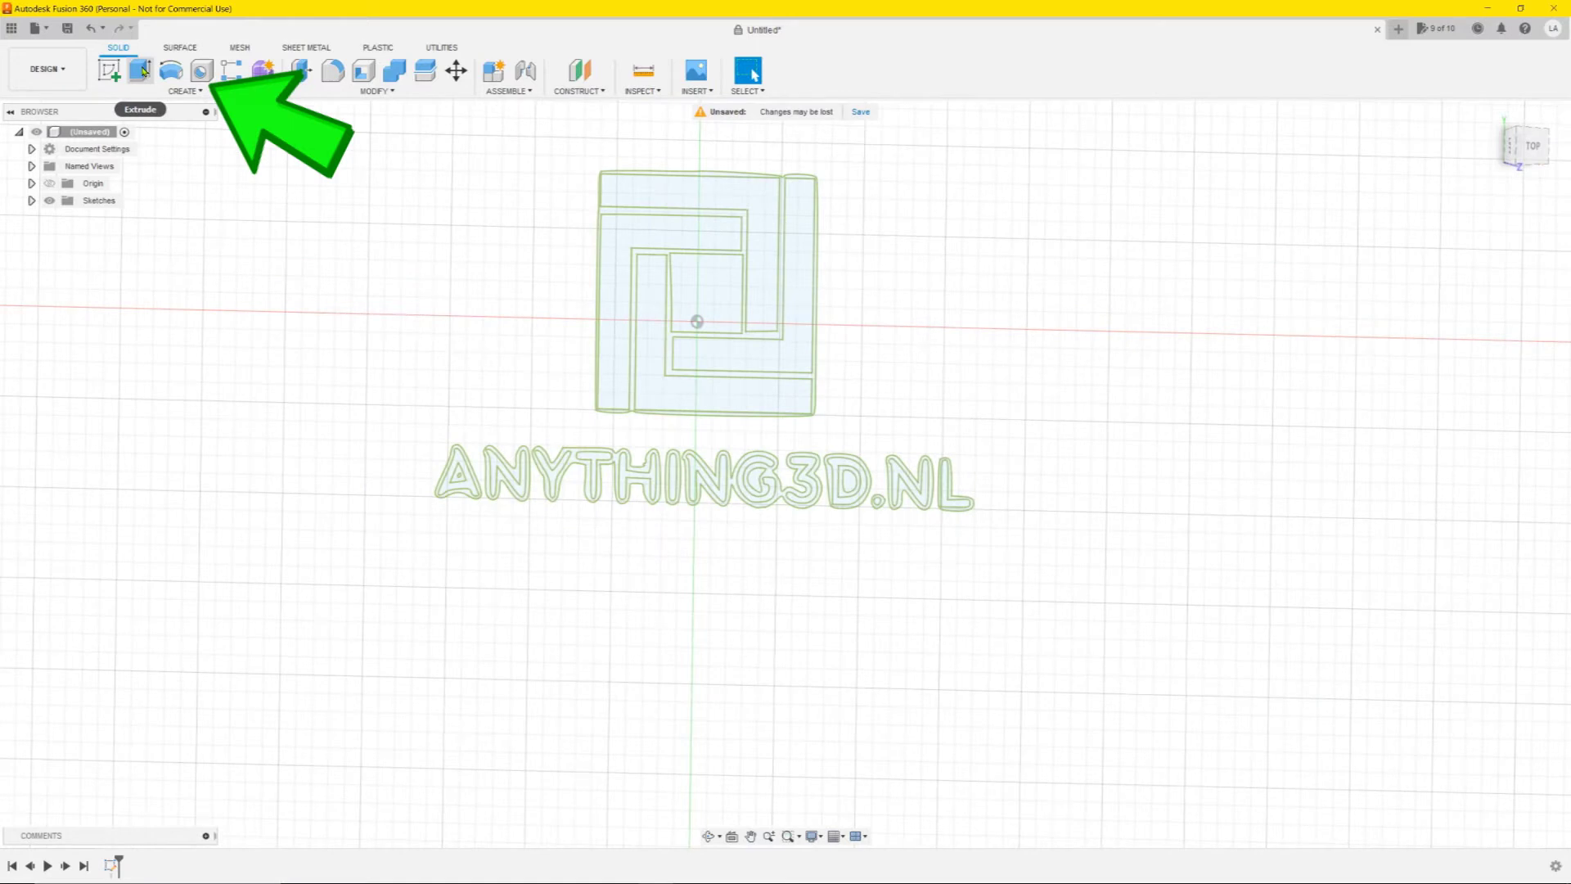
Step: Start Extrude and select the four L-shaped bars of the square emblem
click(141, 70)
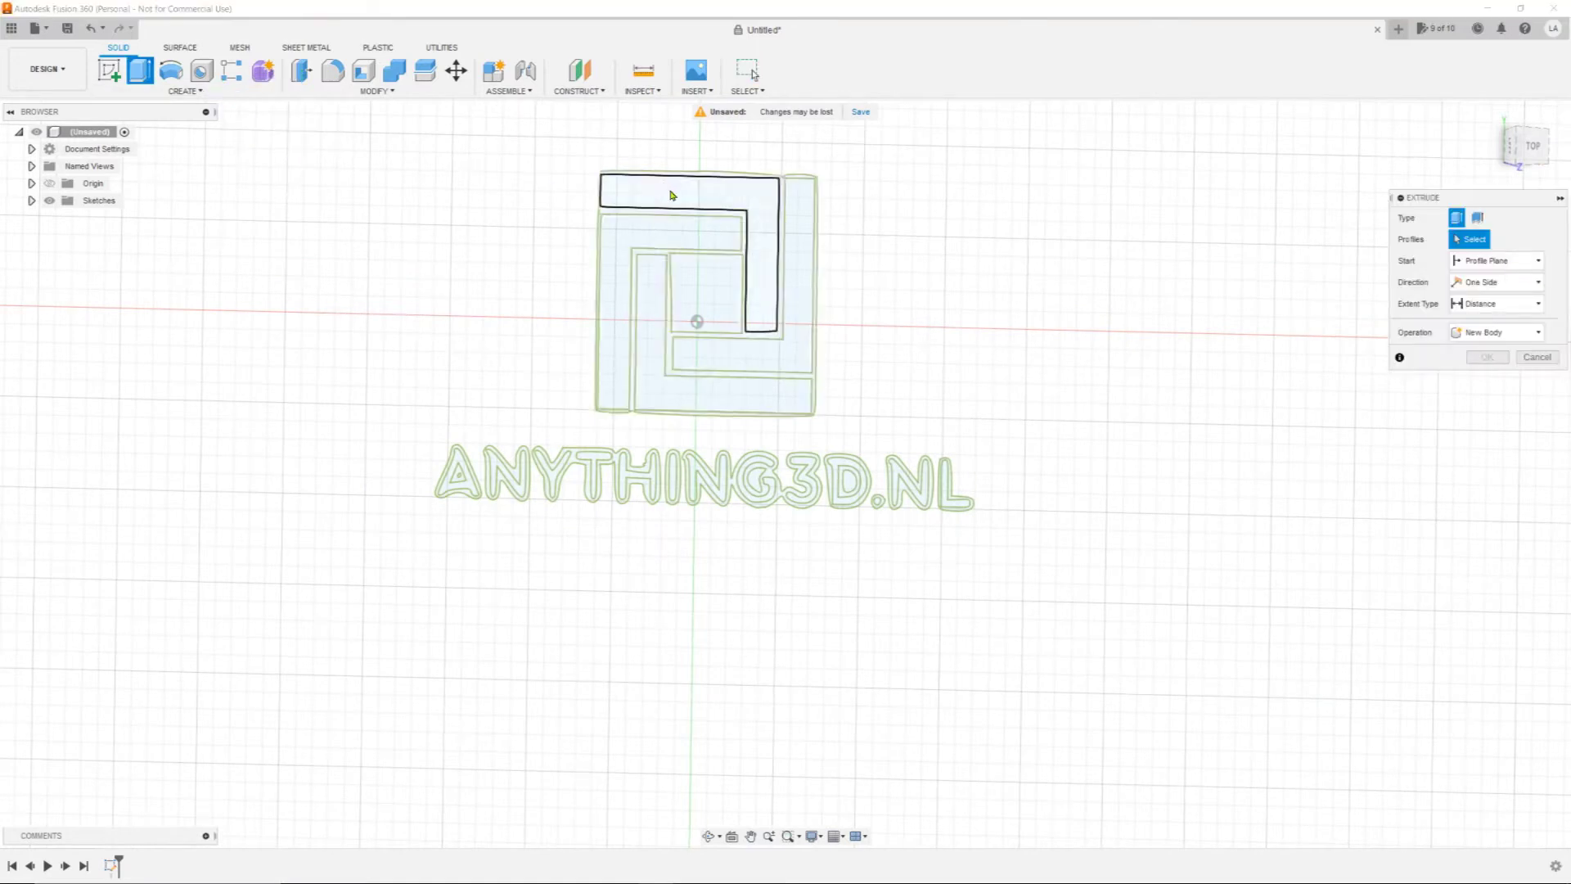
click(758, 195)
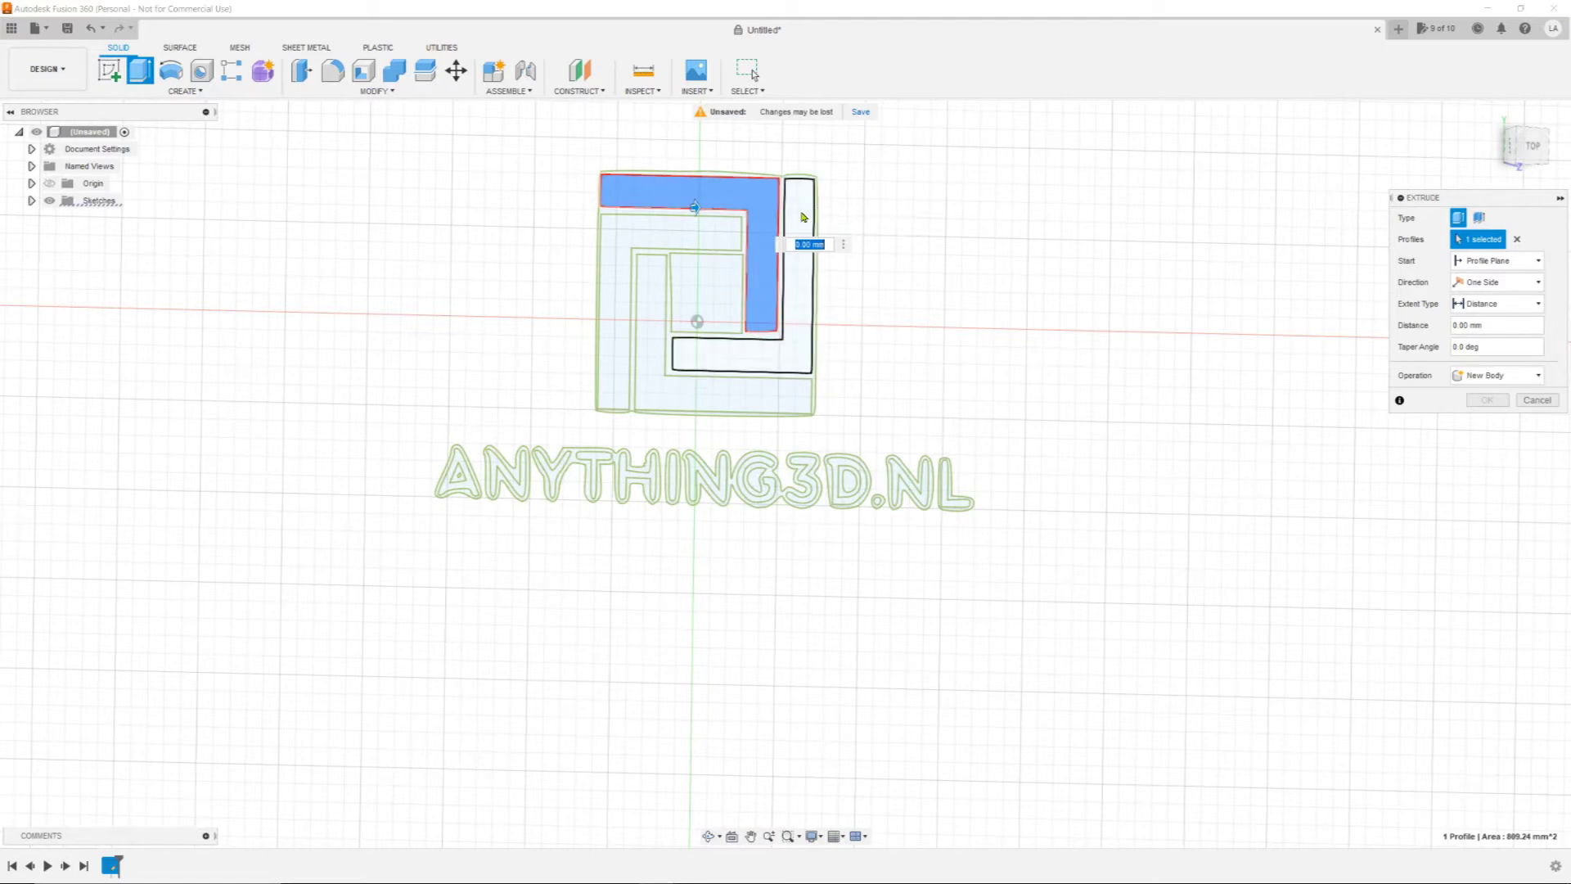
click(806, 211)
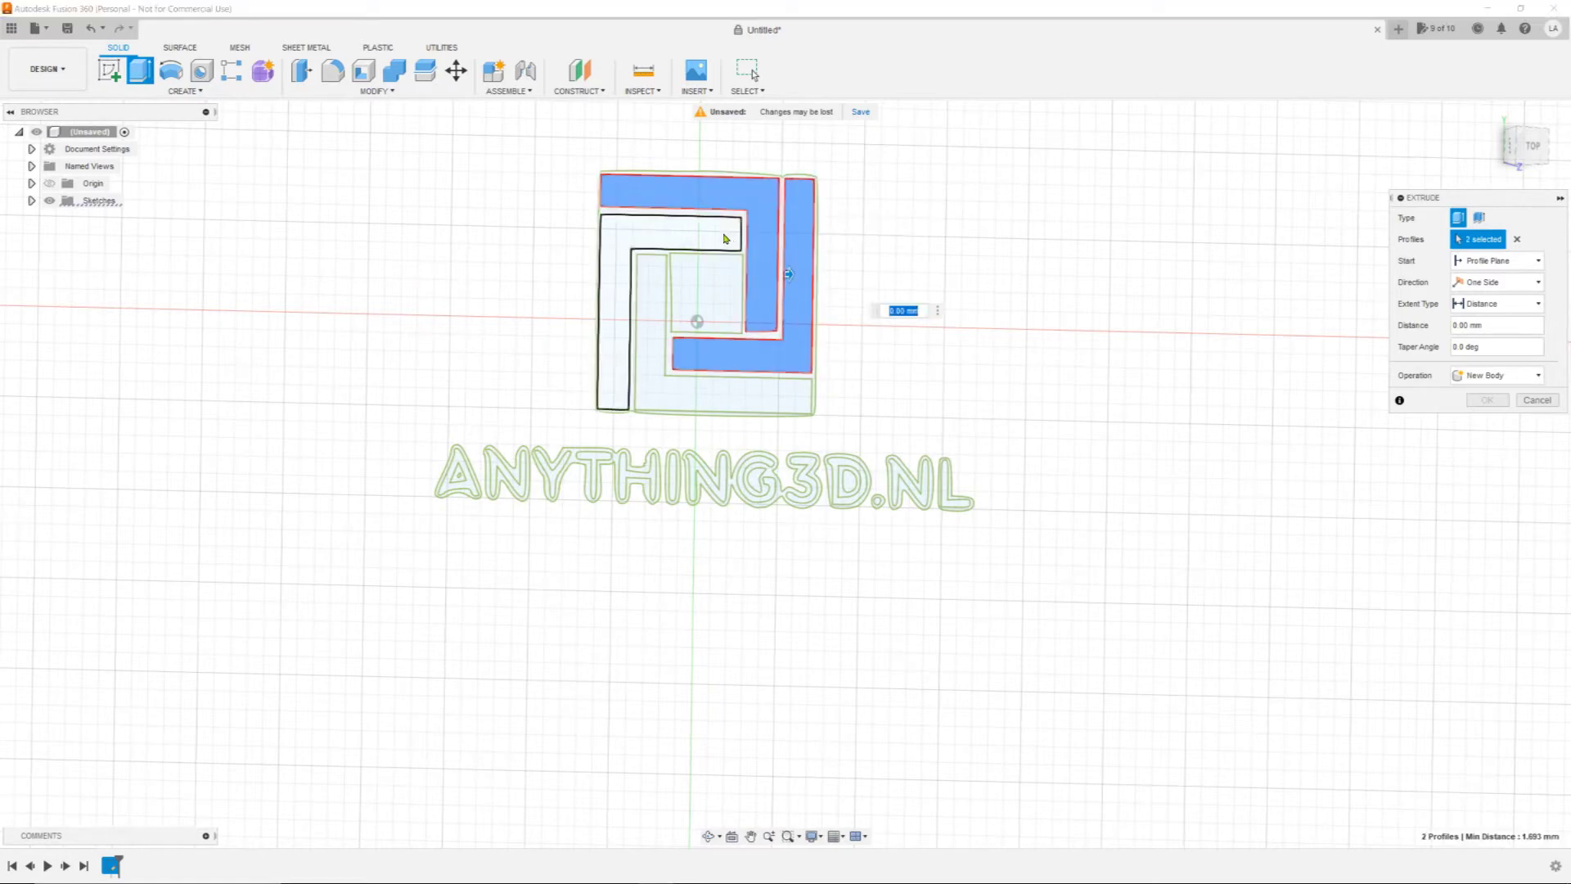
click(726, 236)
click(654, 286)
Step: Add every character of ANYTHING3D.NL (A, N, Y, T, H, I, N, G, 3, D, N, L) to the extrusion
scroll(550, 441, up, 3)
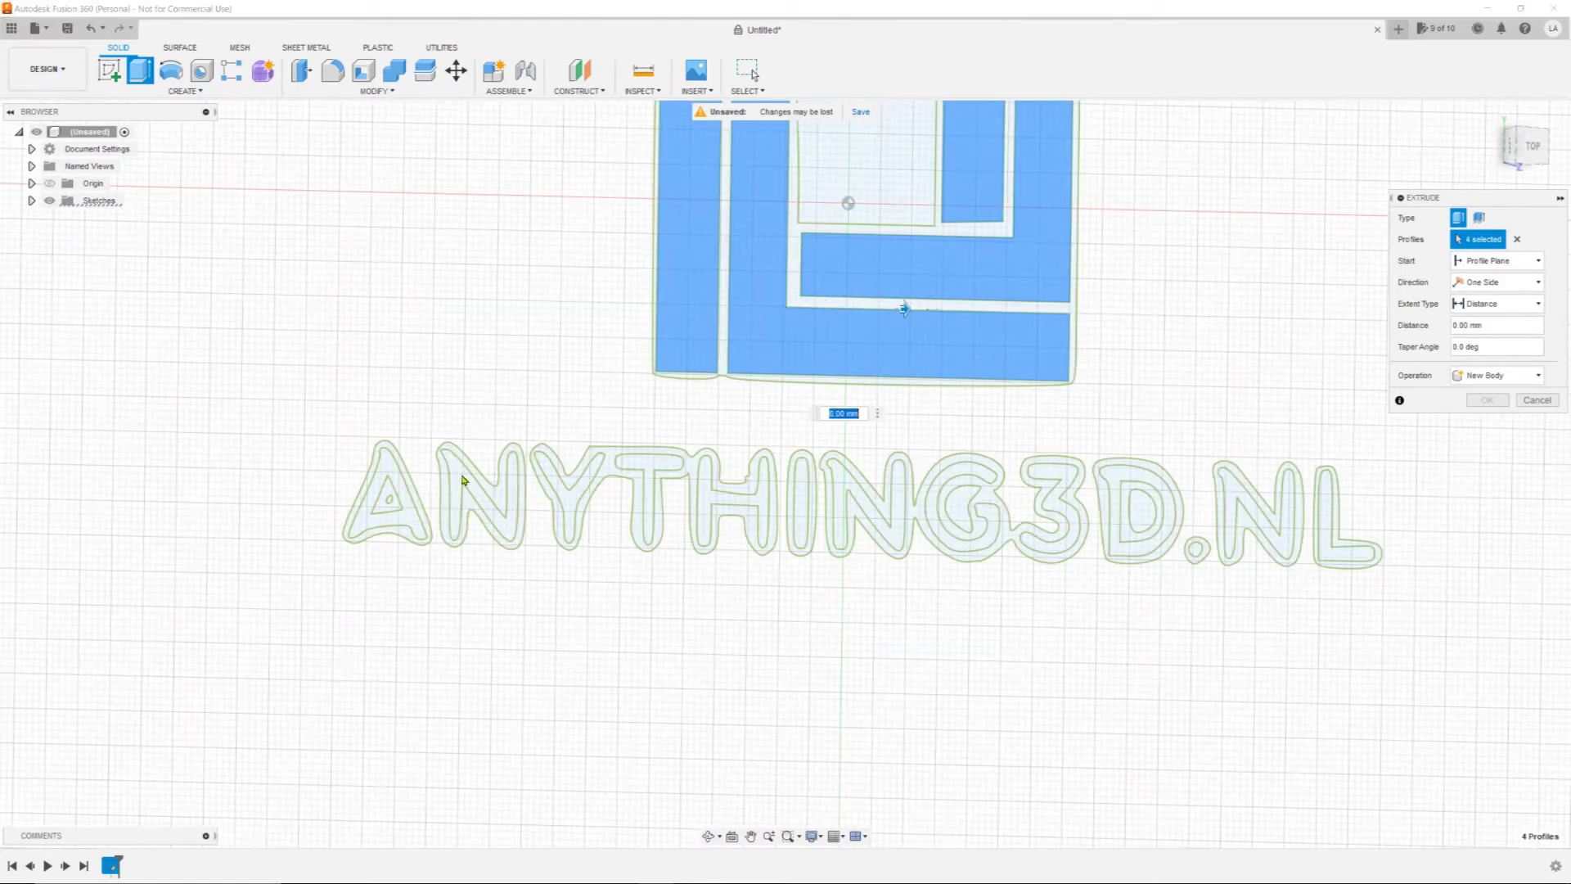
click(391, 477)
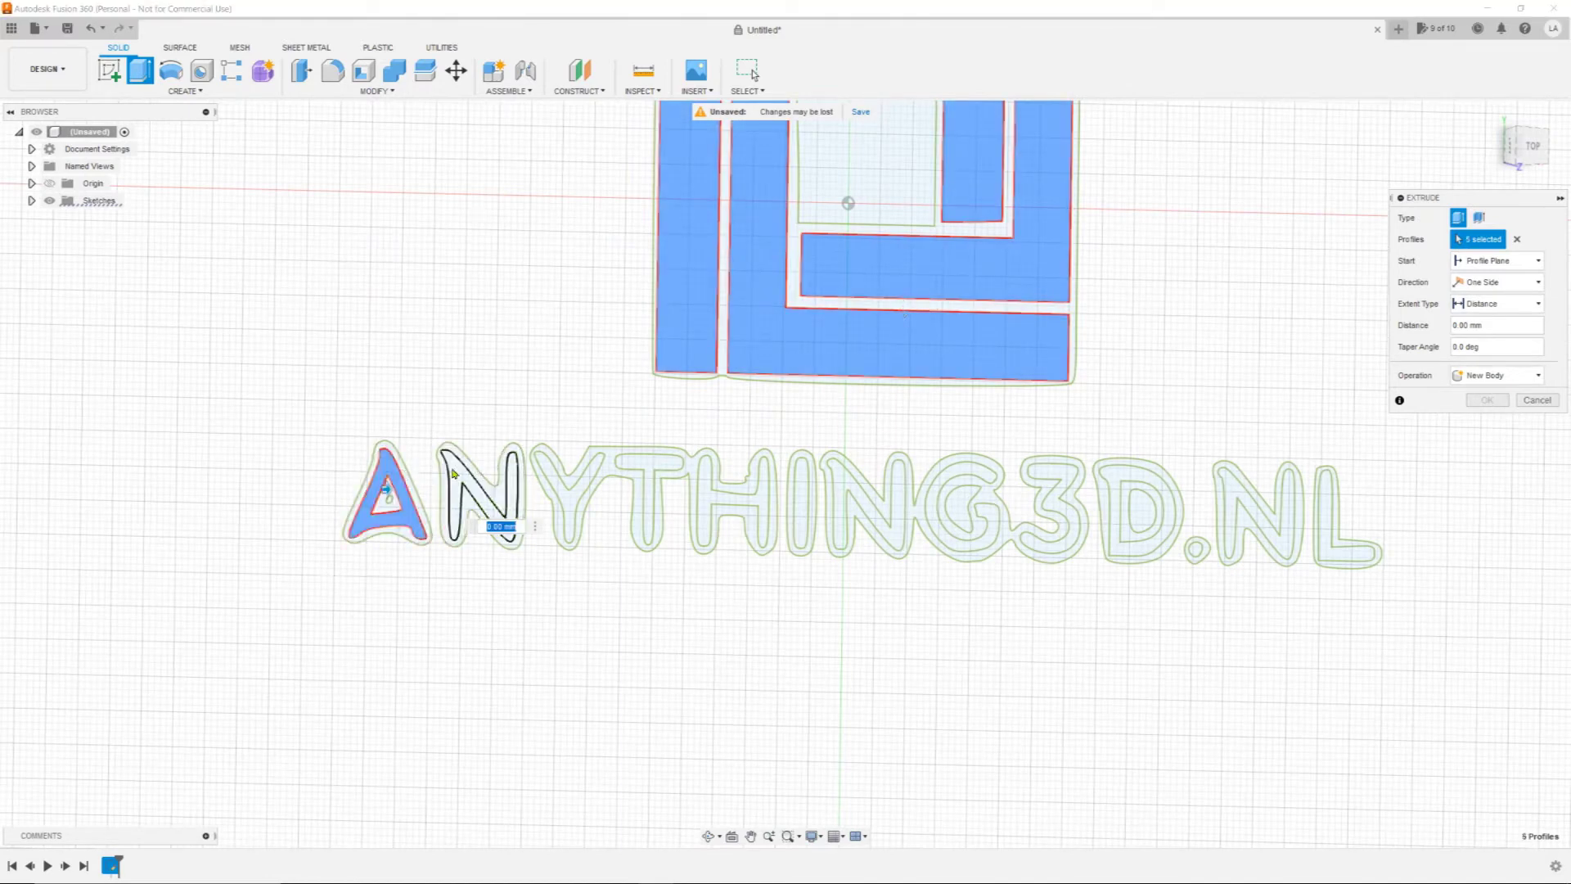
click(455, 471)
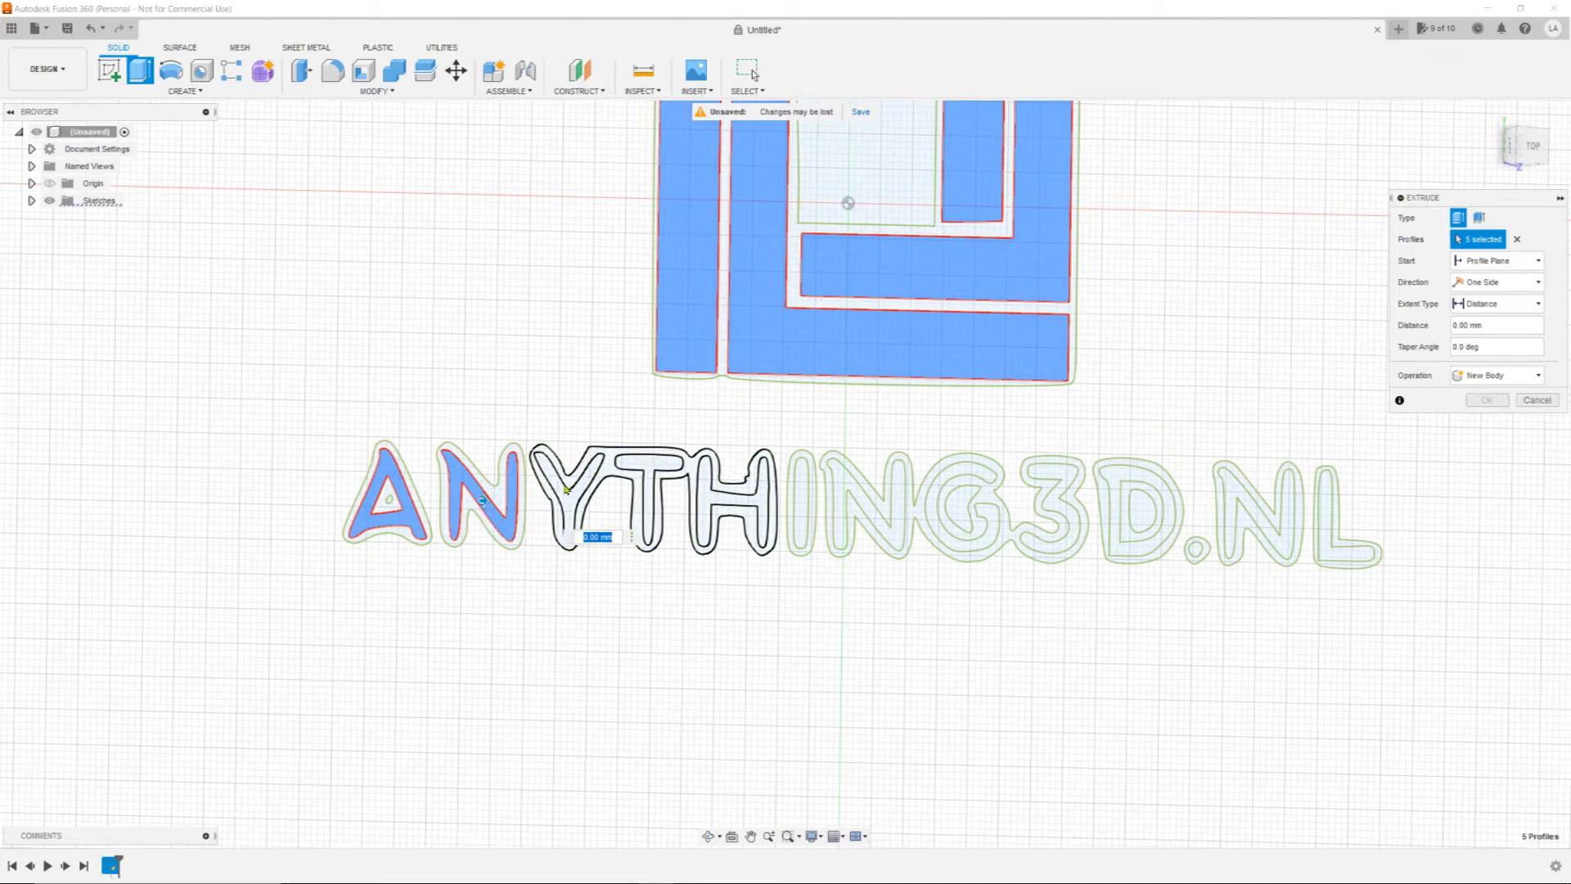
click(566, 496)
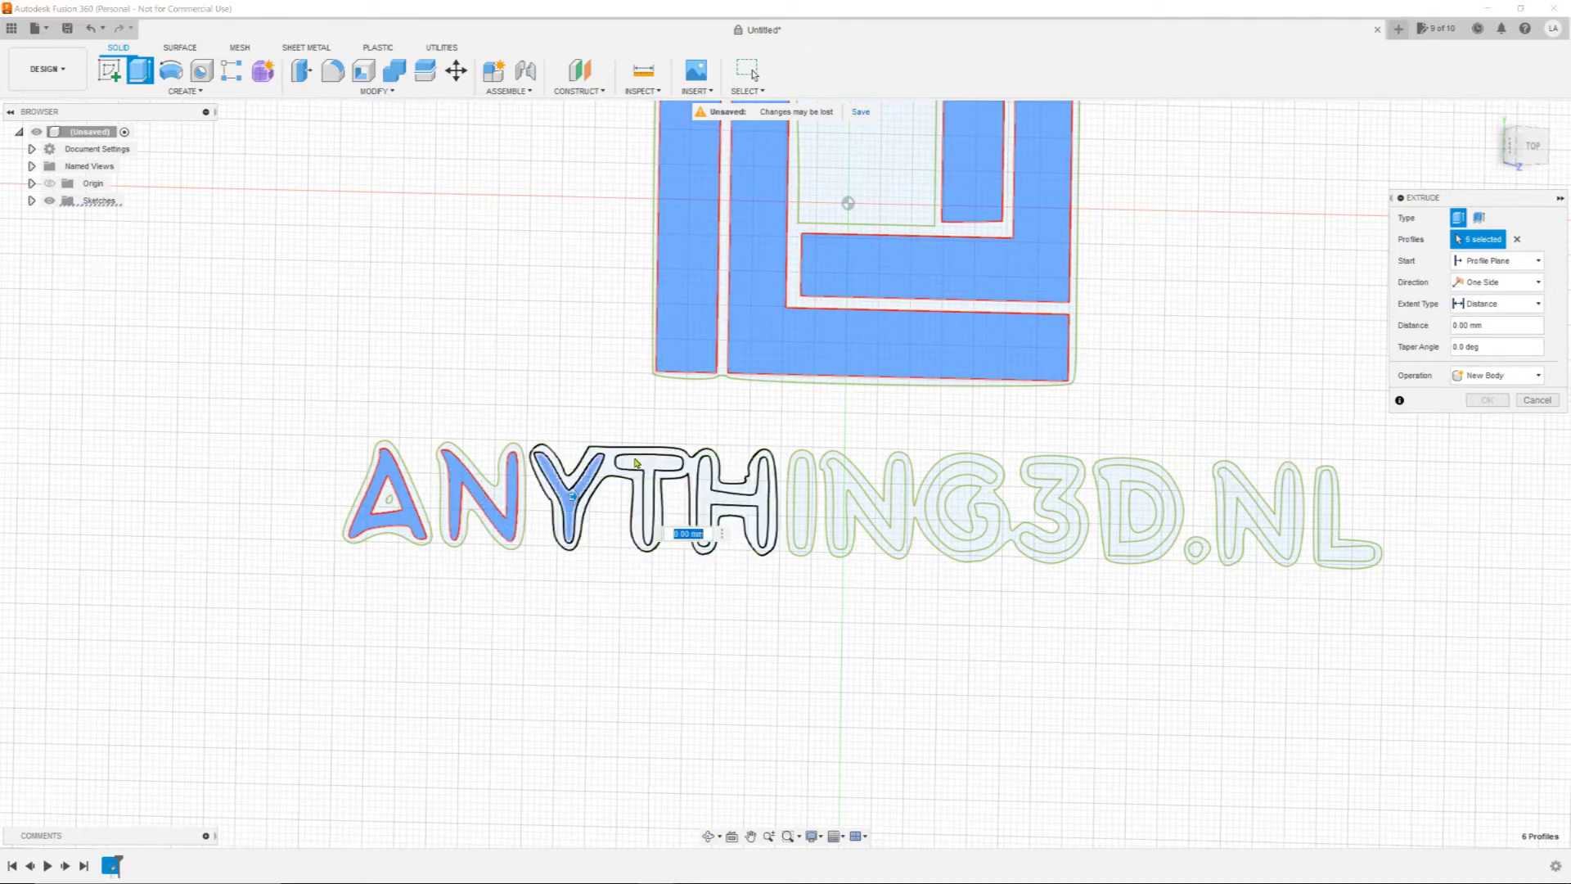
click(653, 497)
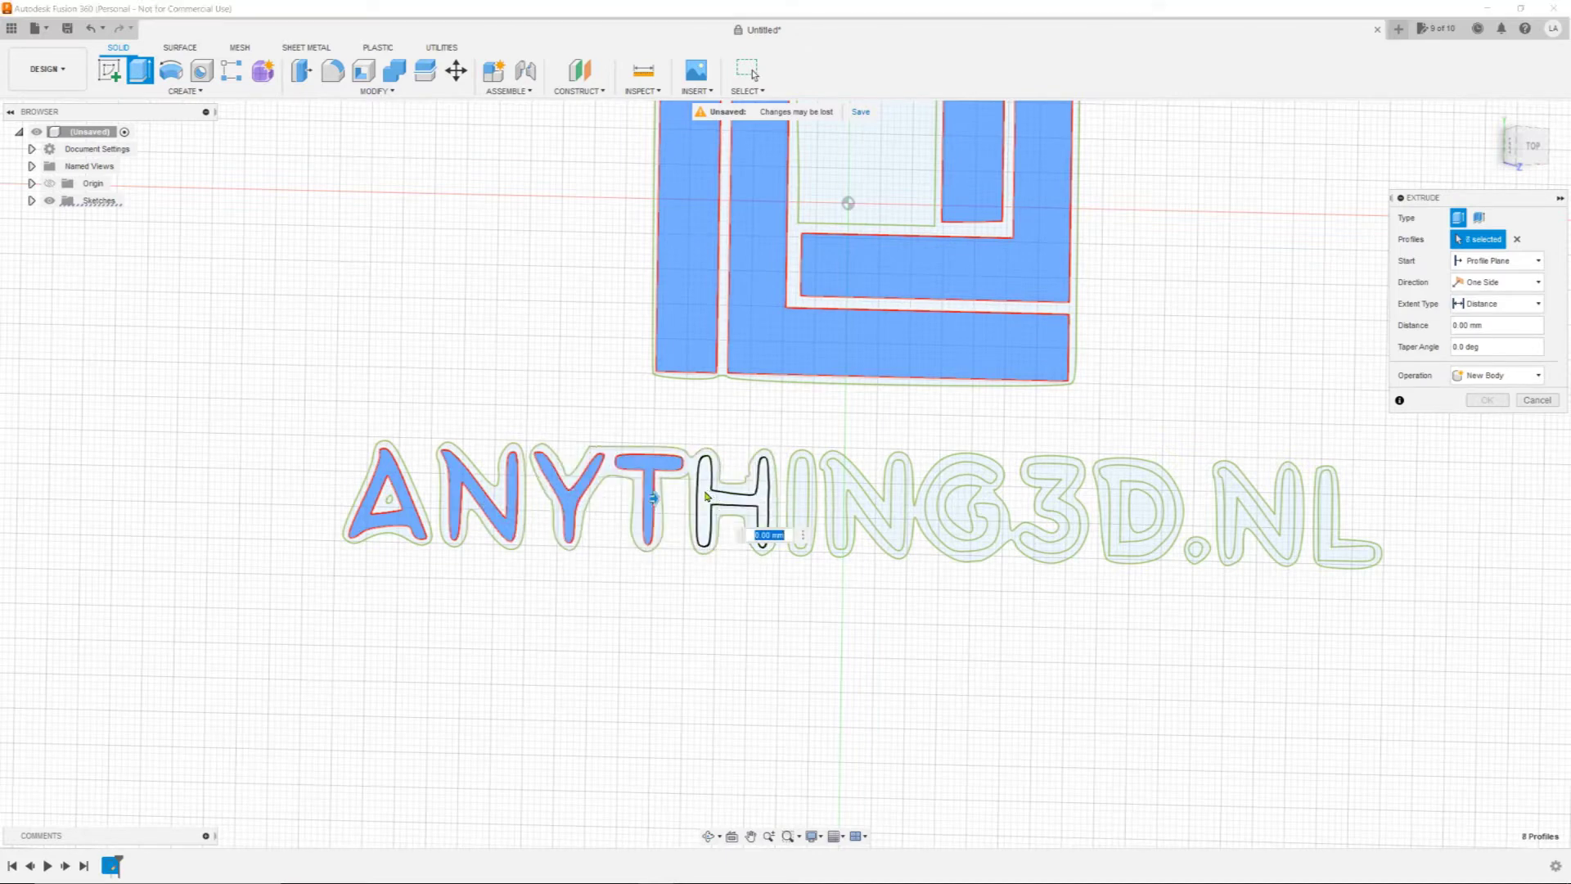
click(709, 497)
click(801, 499)
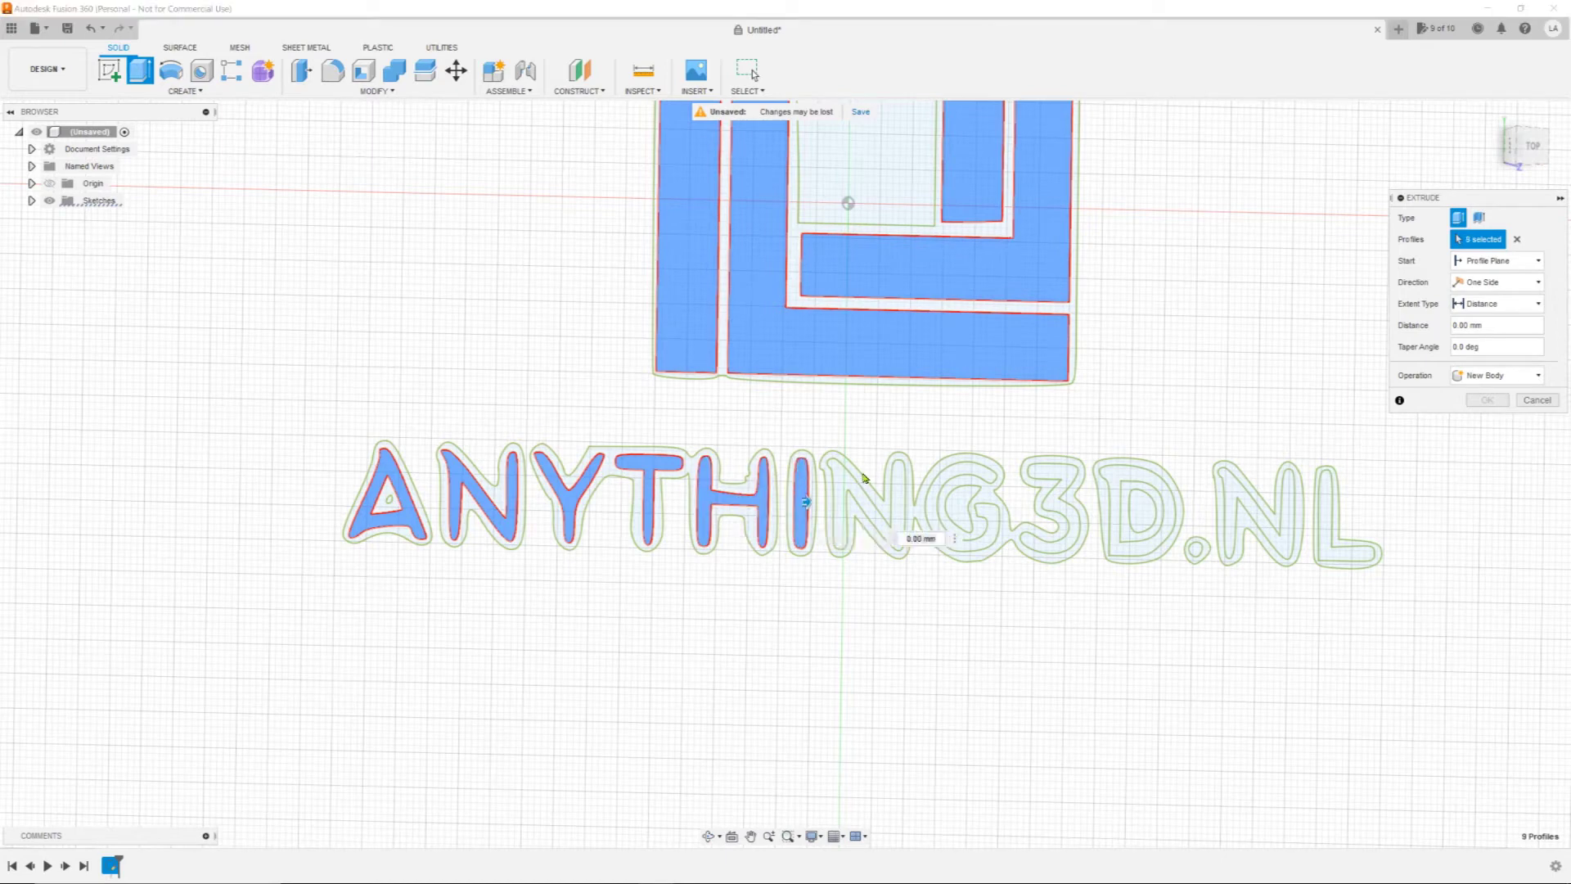
click(869, 491)
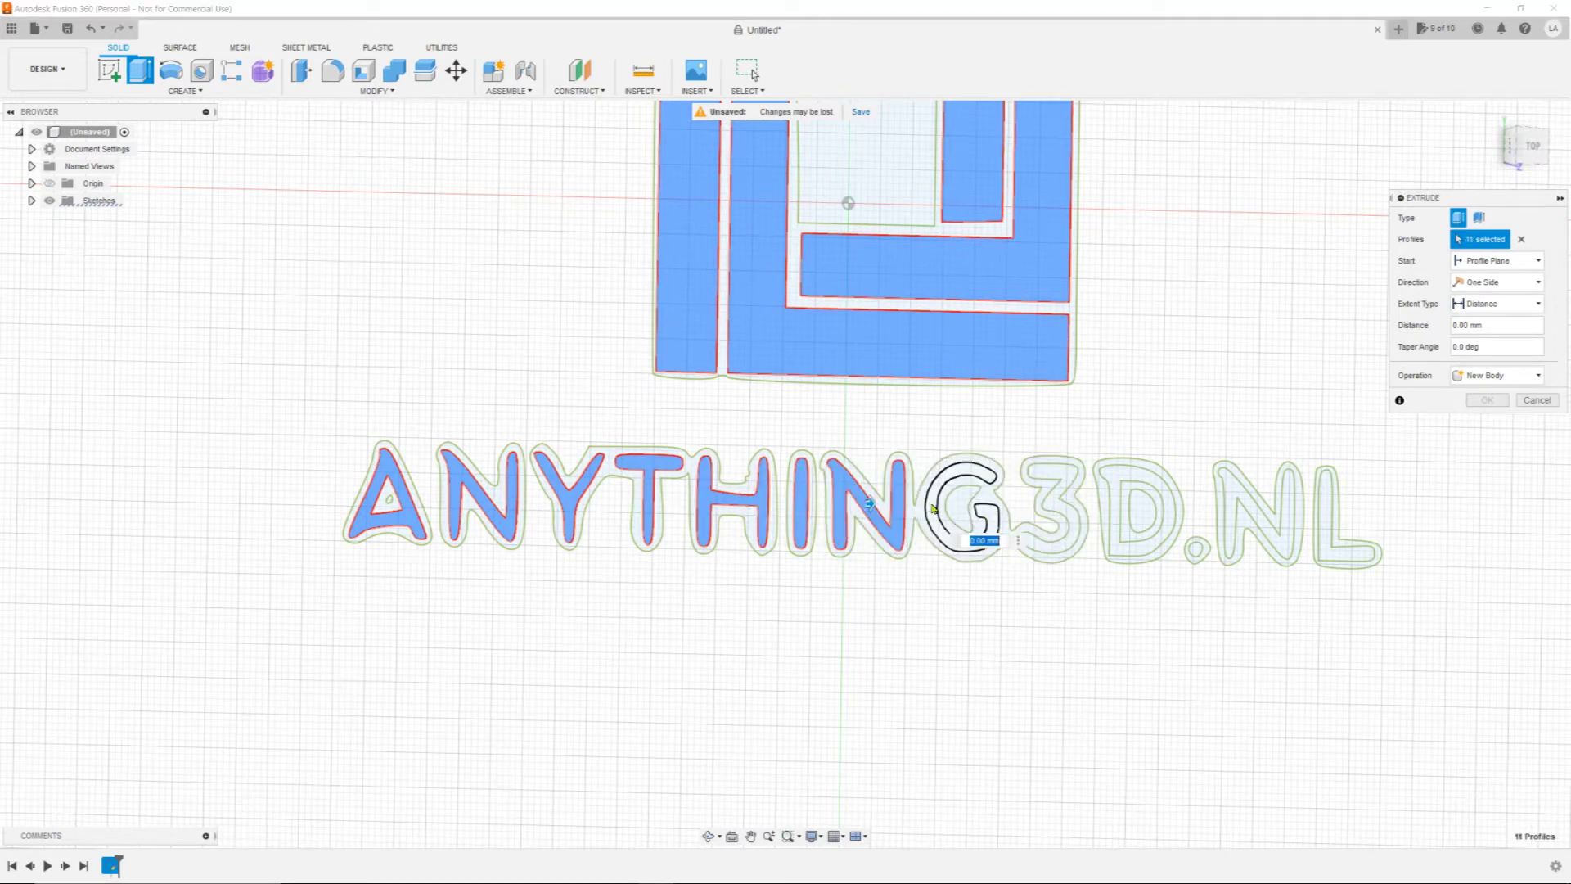
click(933, 508)
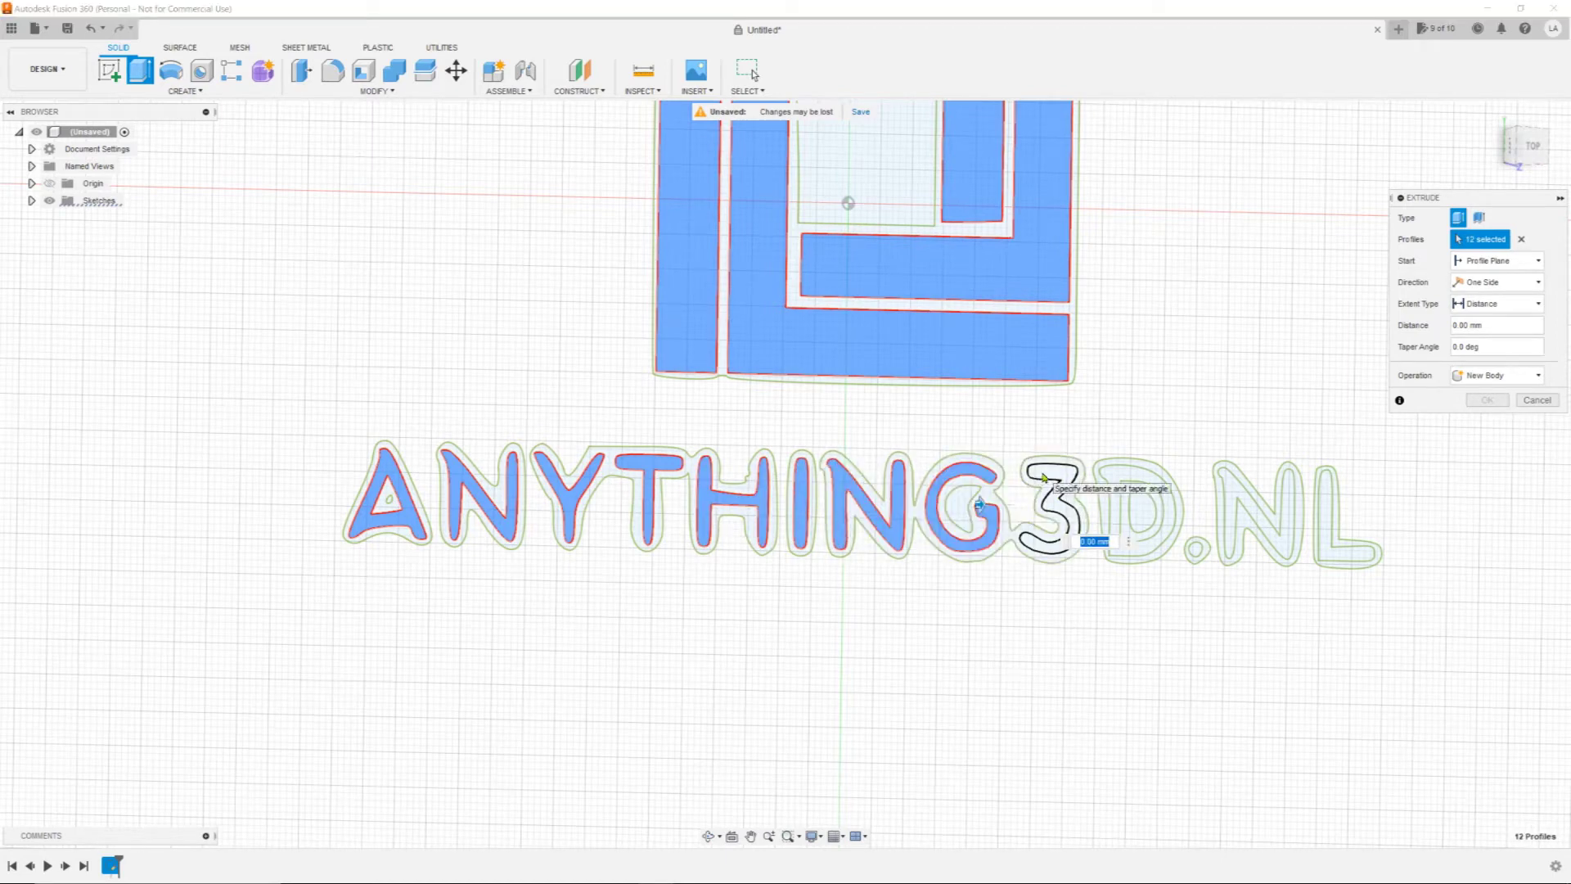
click(1044, 479)
click(1124, 489)
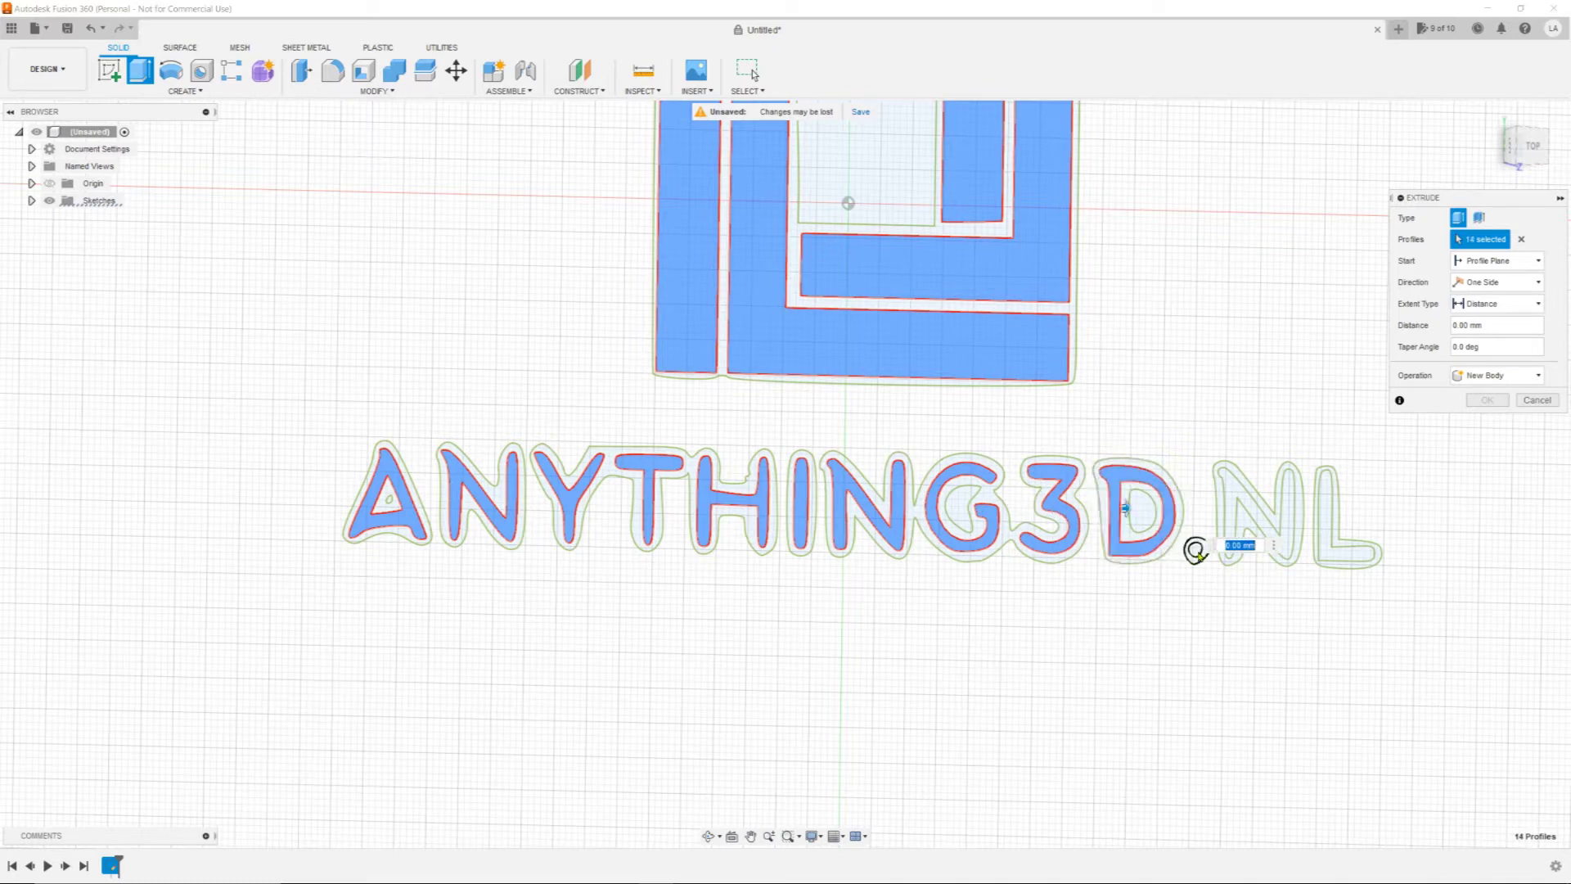
click(1230, 492)
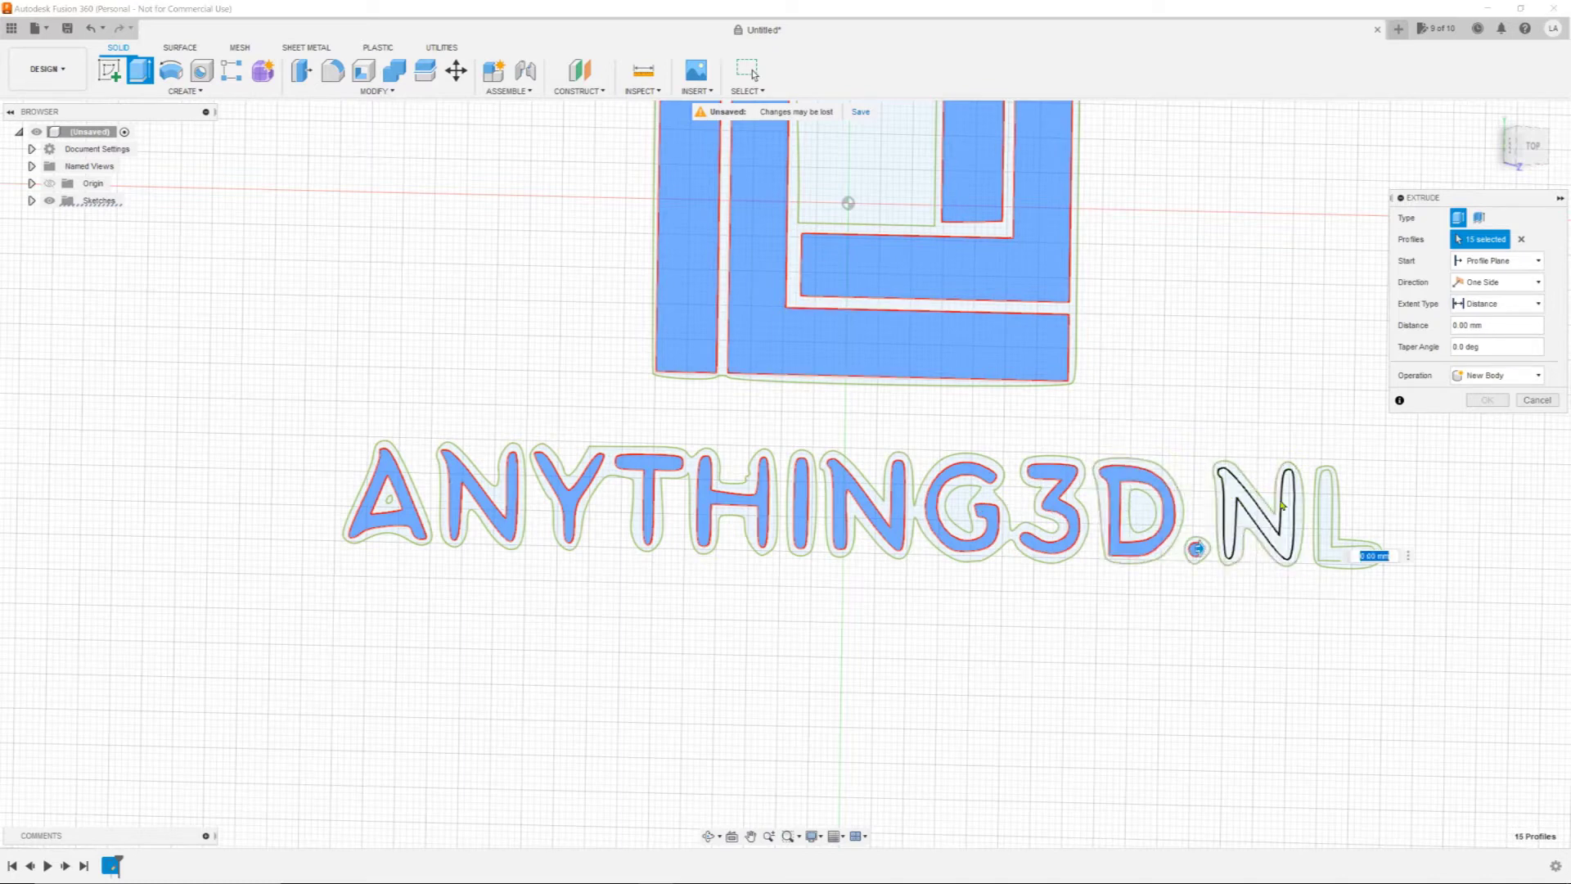
click(1322, 512)
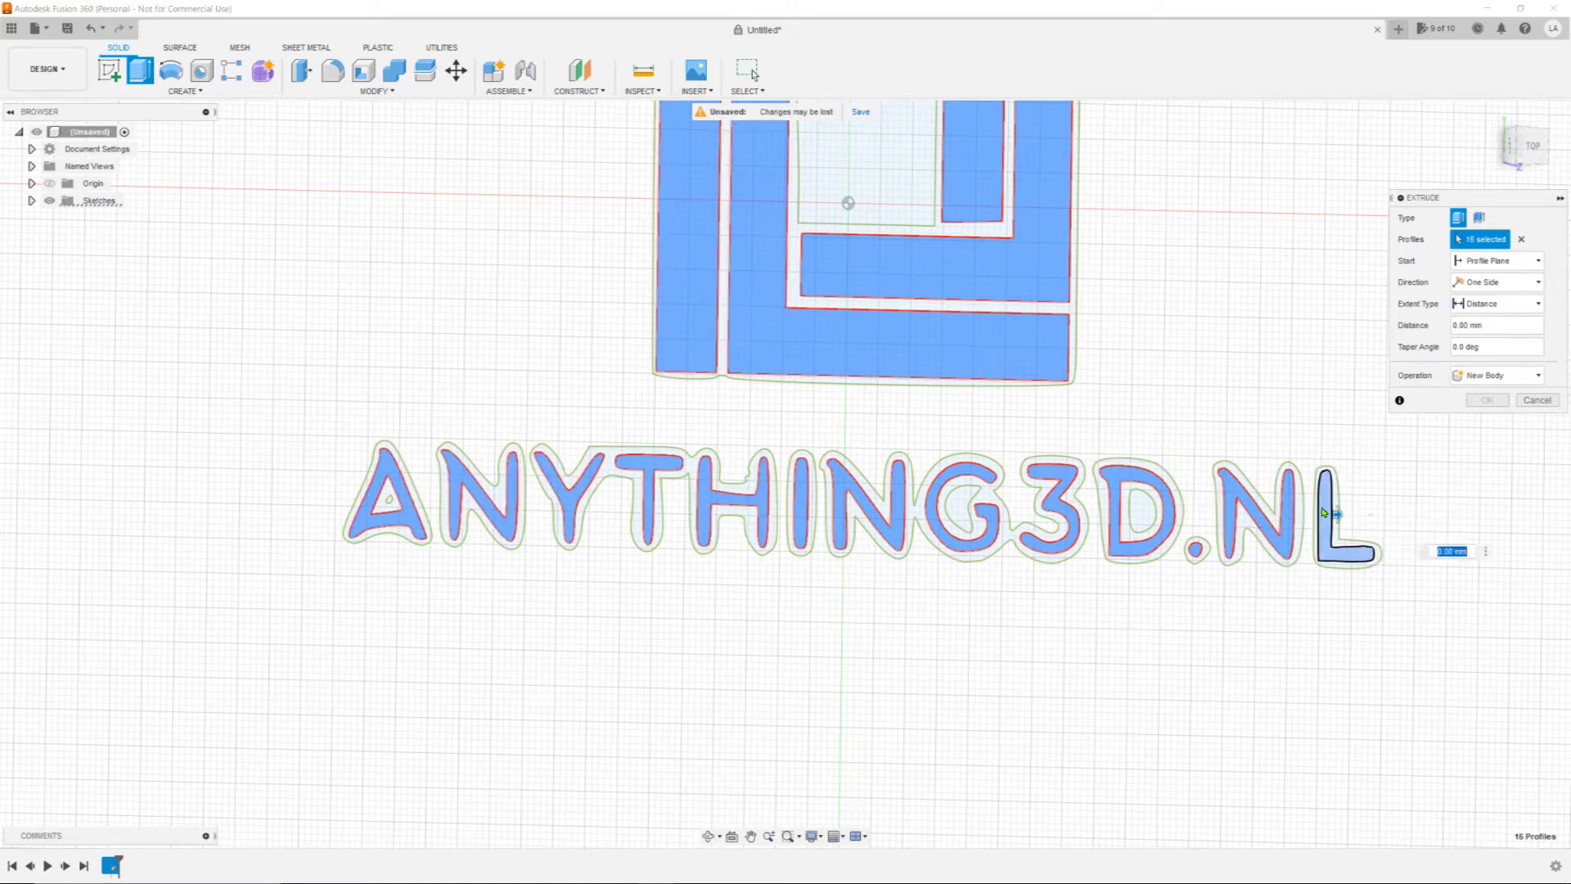
Step: Extrude the selected emblem and letter profiles 5 mm into solid bodies
shift+middle_drag(1200, 419, 1038, 365)
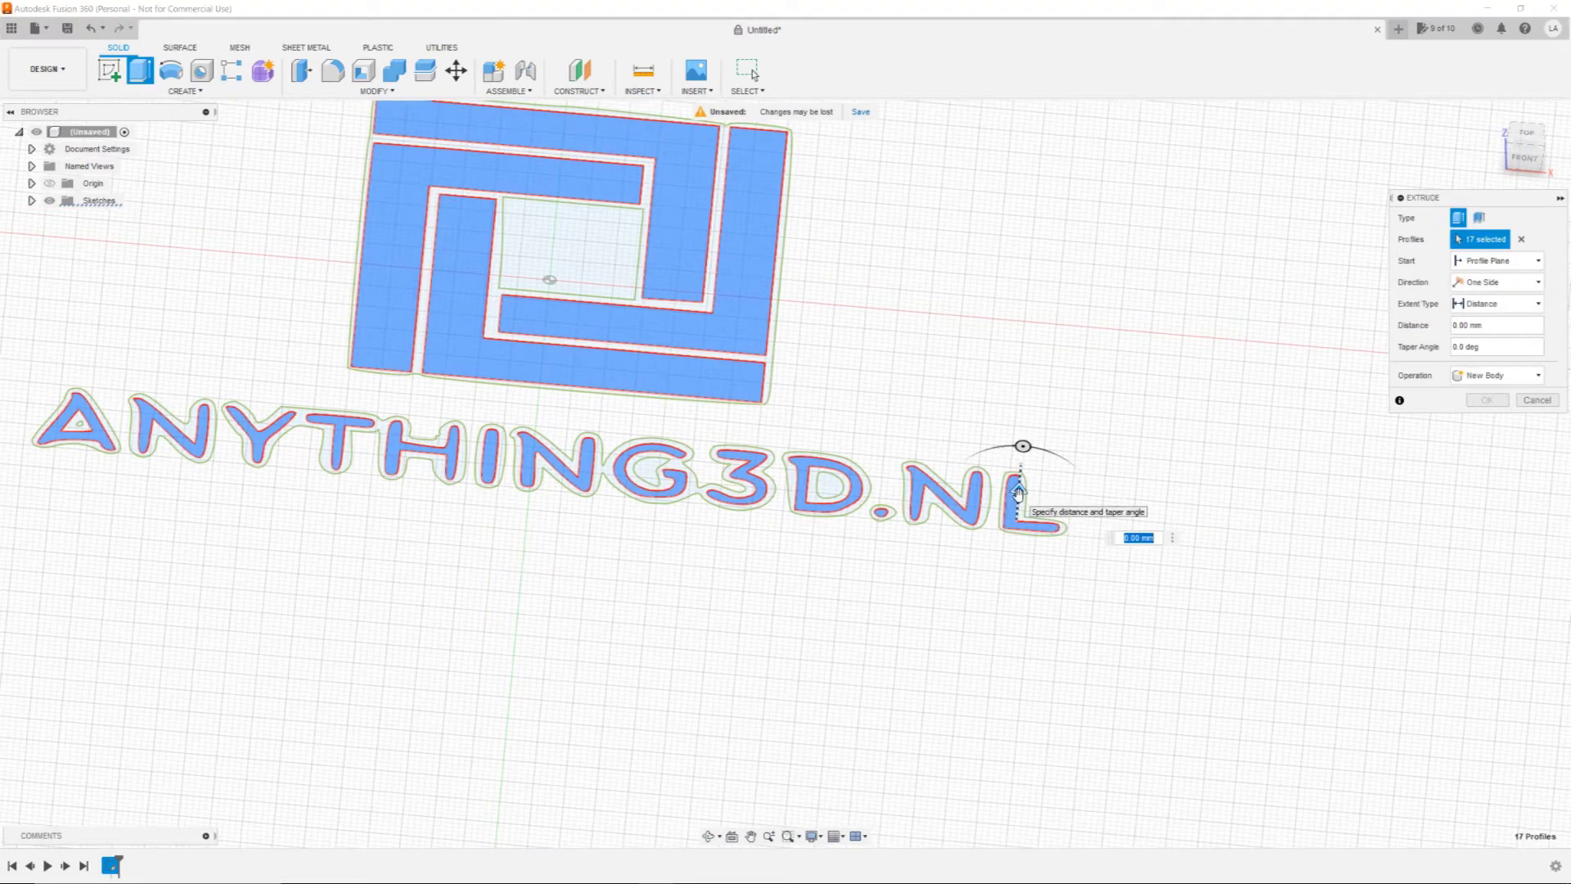
drag(1017, 491, 1023, 436)
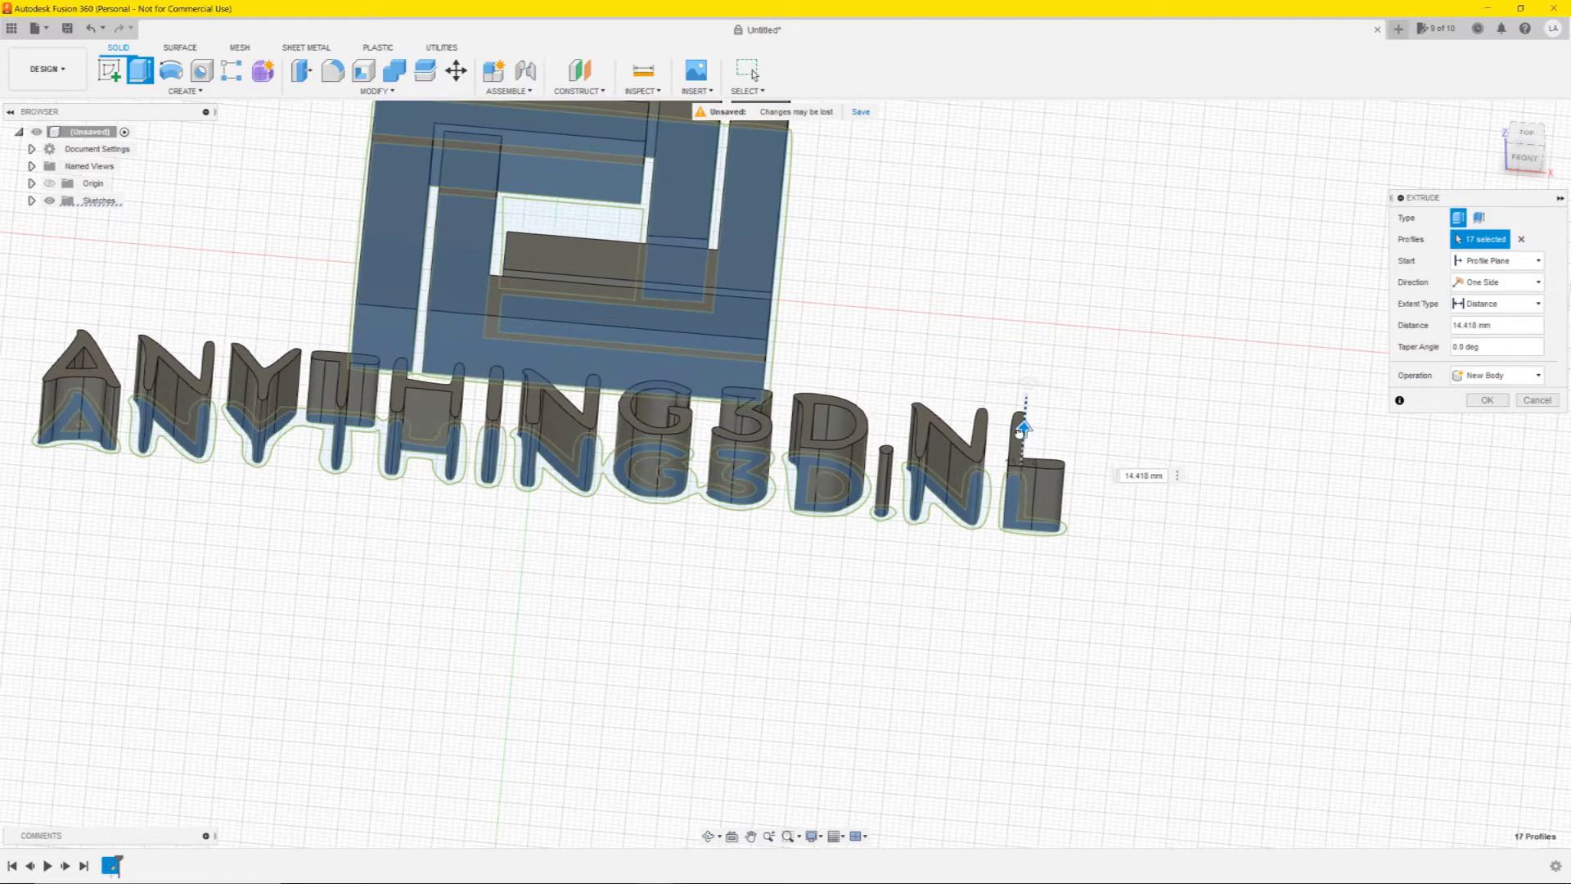
click(1127, 483)
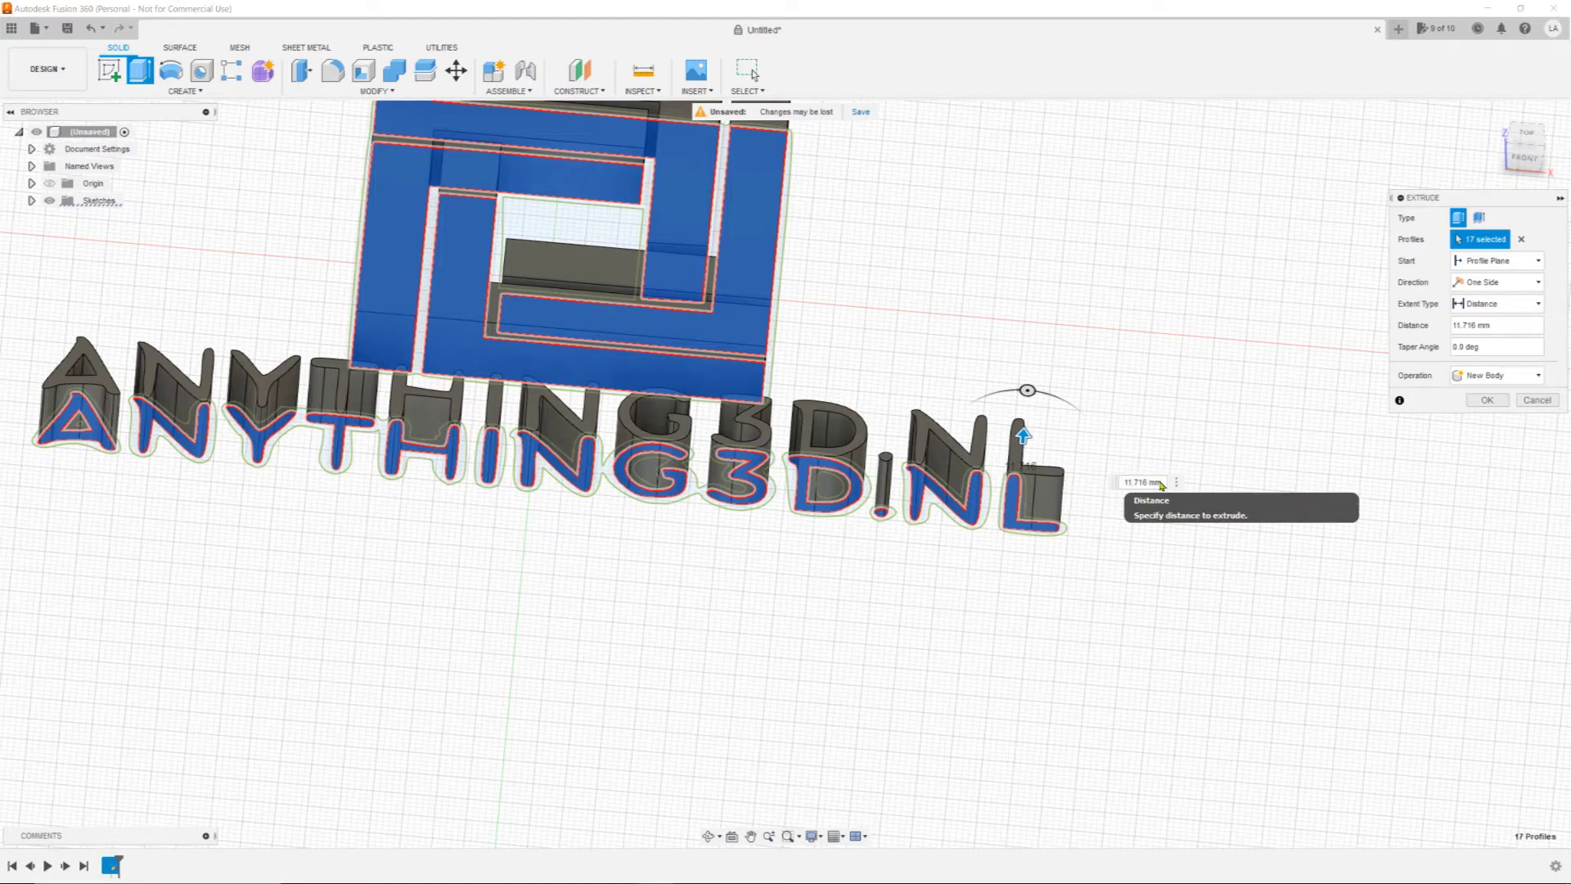
drag(1164, 483, 1116, 486)
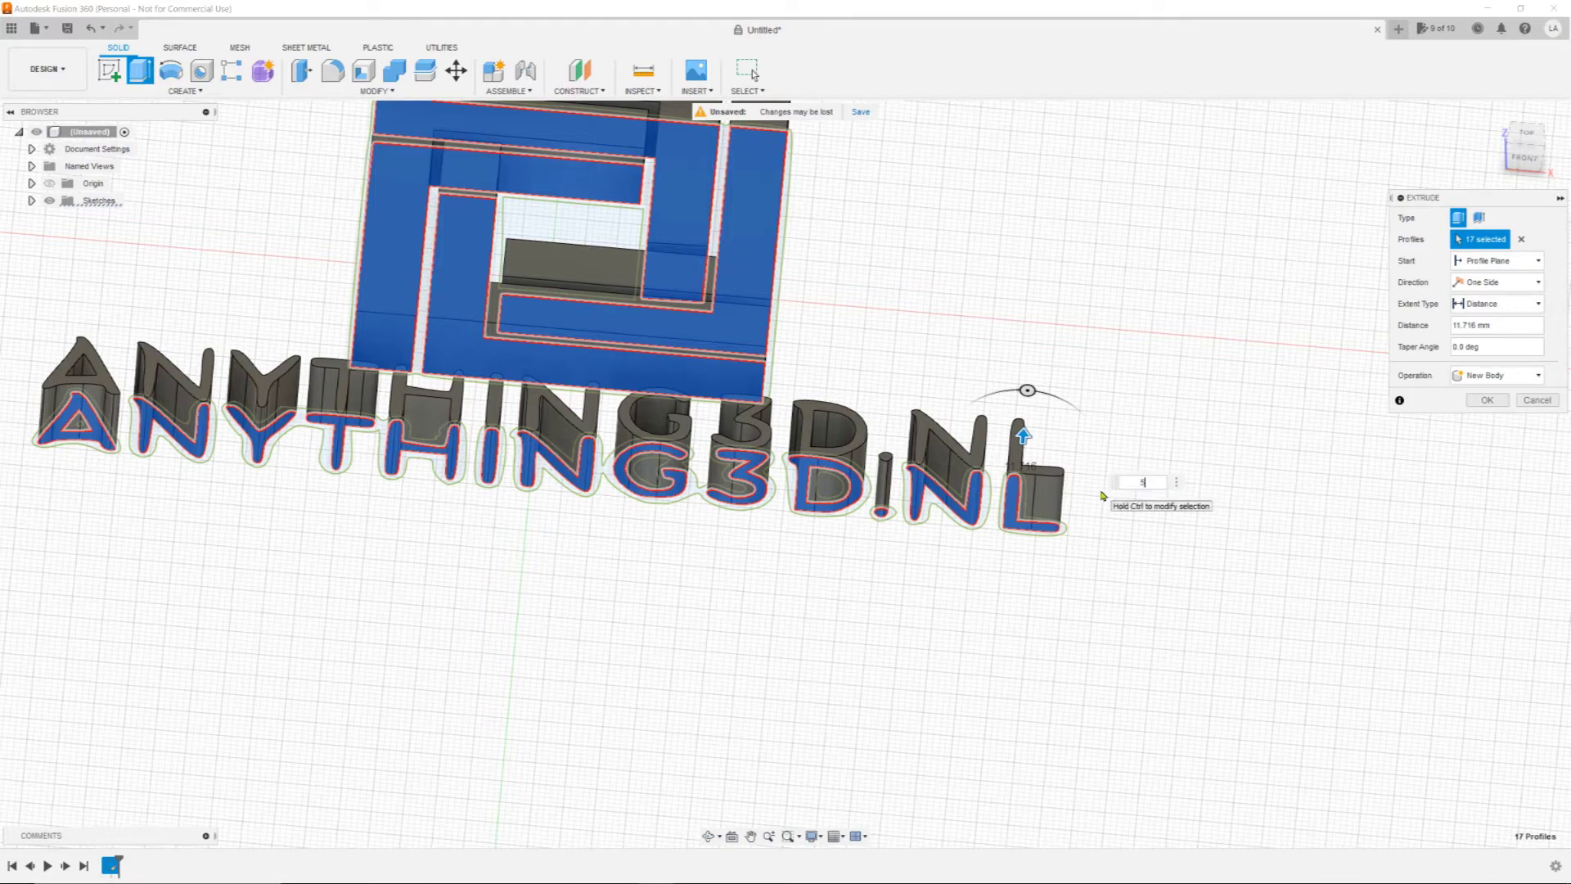
key(Return)
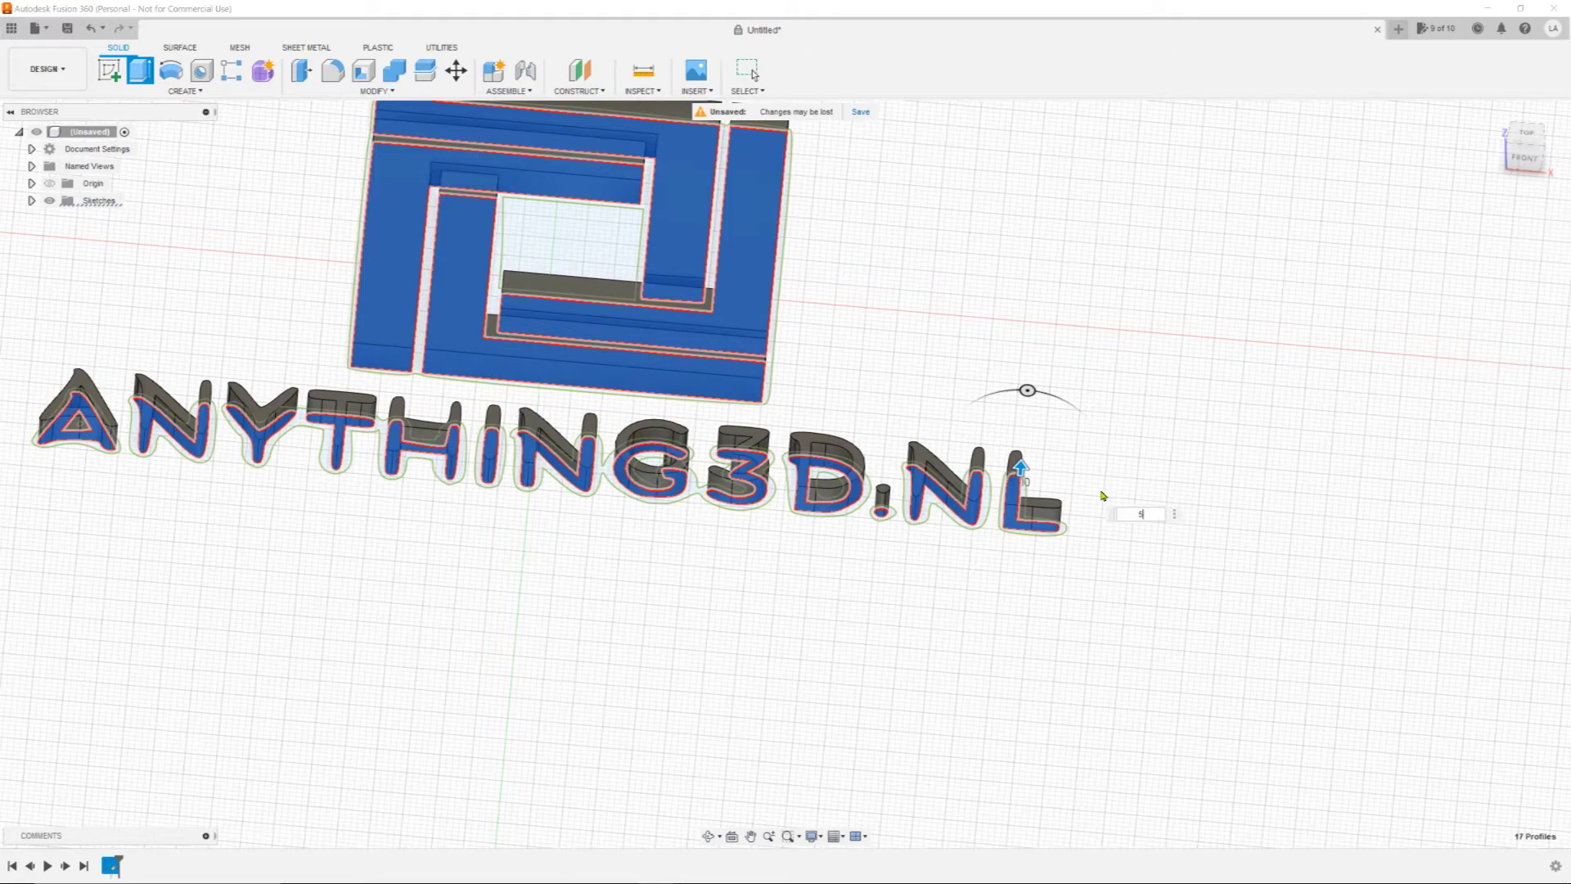
mouse_move(925, 467)
shift+middle_down()
mouse_move(905, 434)
mouse_move(828, 393)
mouse_move(892, 434)
mouse_move(1006, 396)
mouse_move(944, 444)
mouse_move(1010, 473)
mouse_move(929, 497)
shift+middle_up()
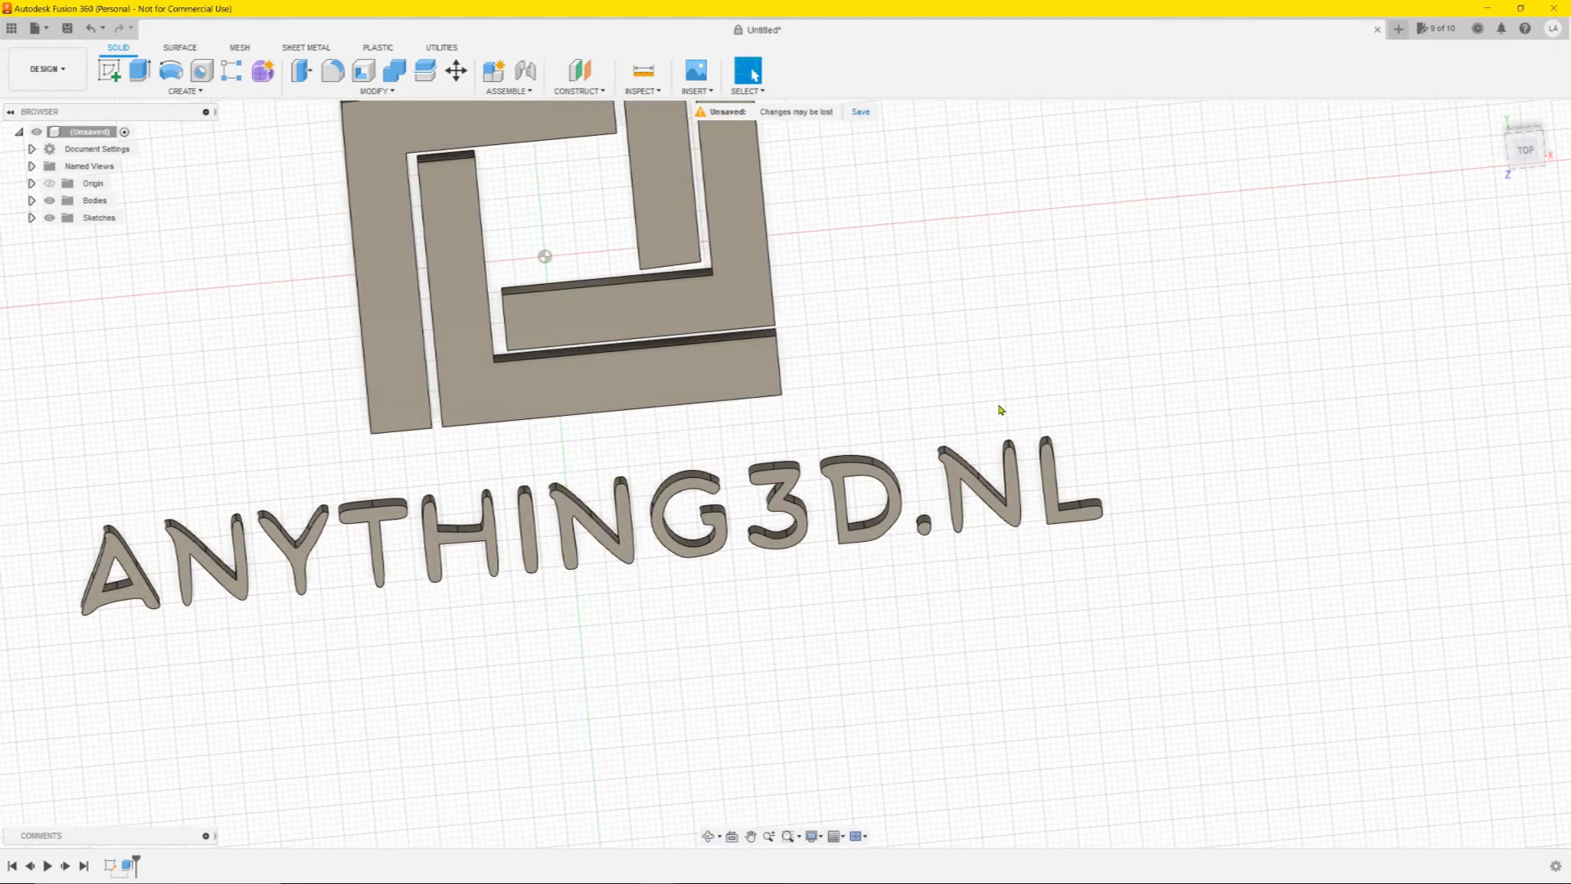
Step: Switch to the Top view and centre the 5 mm extruded logo on screen
click(1525, 151)
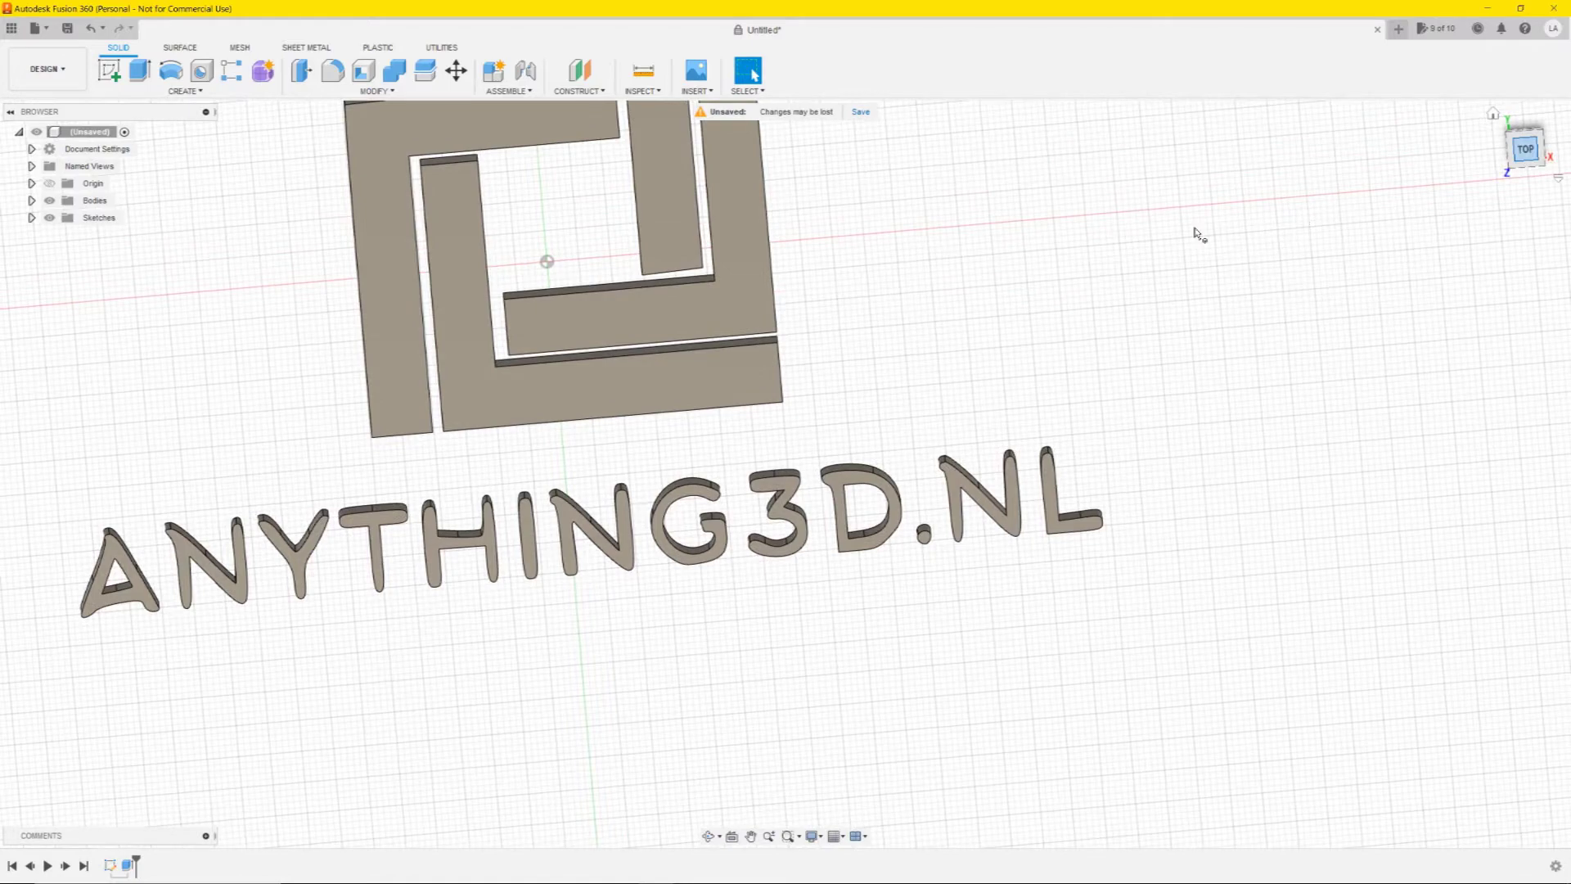
middle_drag(1154, 233, 1028, 368)
scroll(1132, 368, down, 3)
scroll(1027, 369, down, 1)
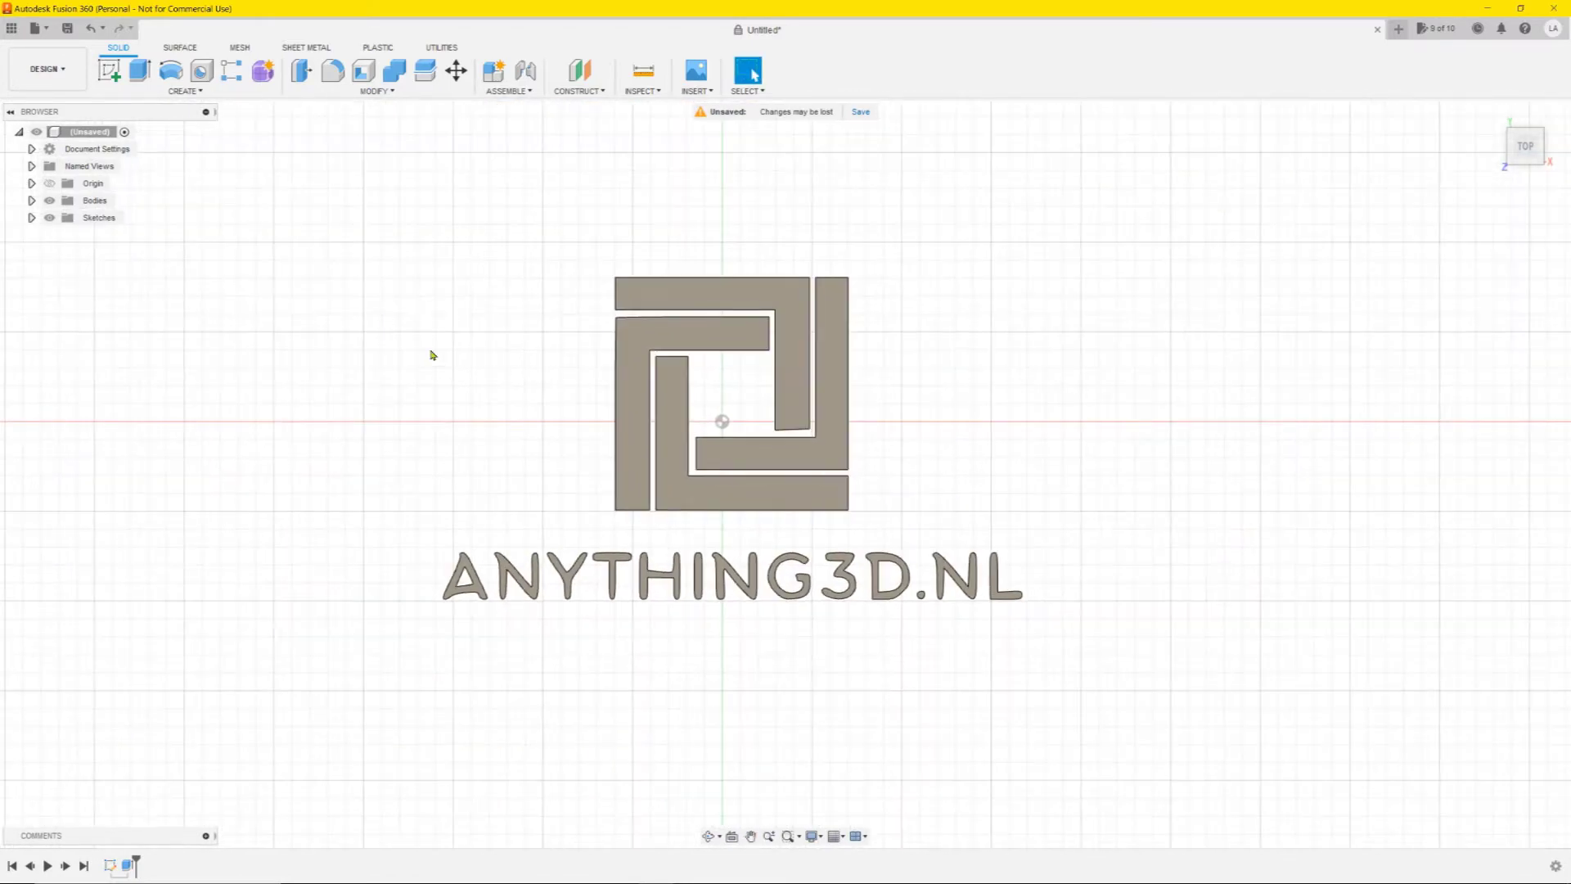
mouse_move(495, 280)
shift+middle_down()
mouse_move(592, 287)
mouse_move(517, 268)
mouse_move(461, 283)
shift+middle_up()
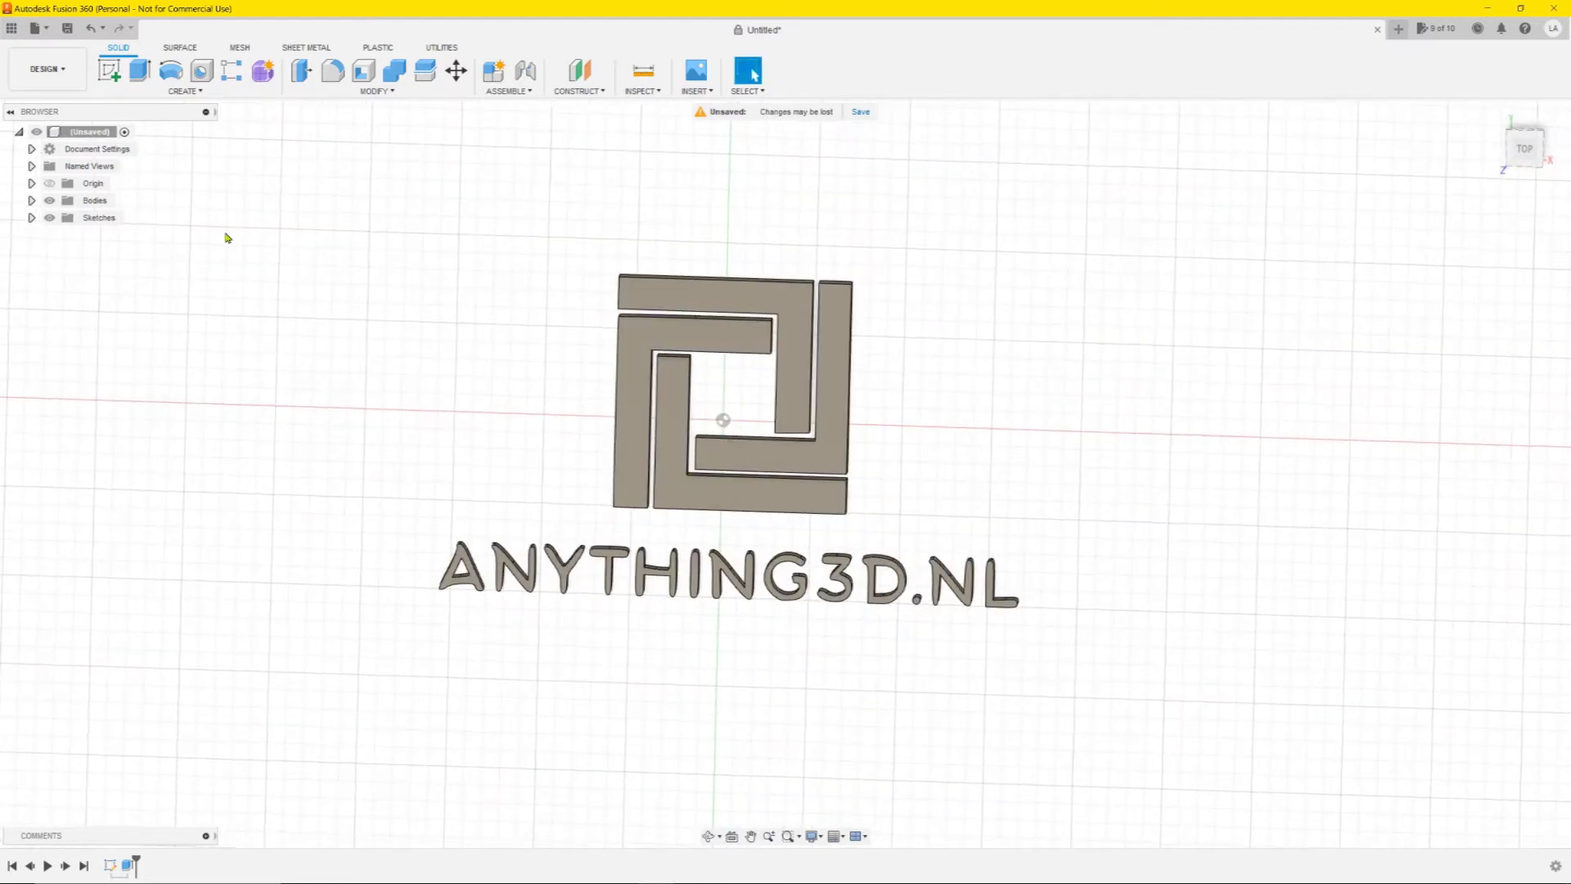
Step: Sketch a two-corner rectangle on the ground plane framing the emblem and lettering, then finish the sketch
click(113, 70)
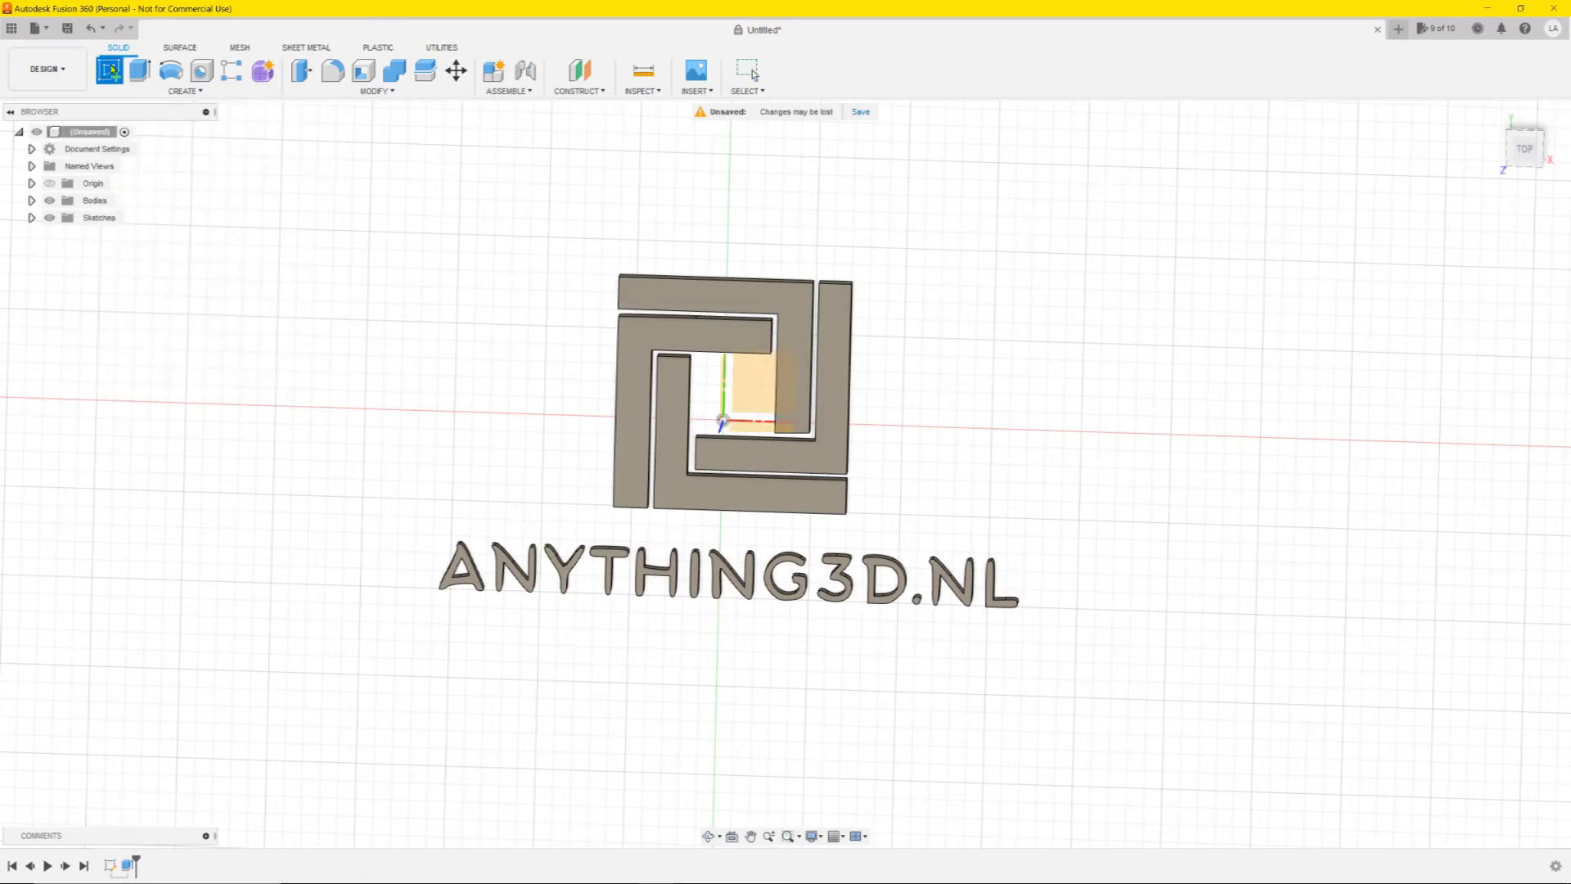
click(757, 388)
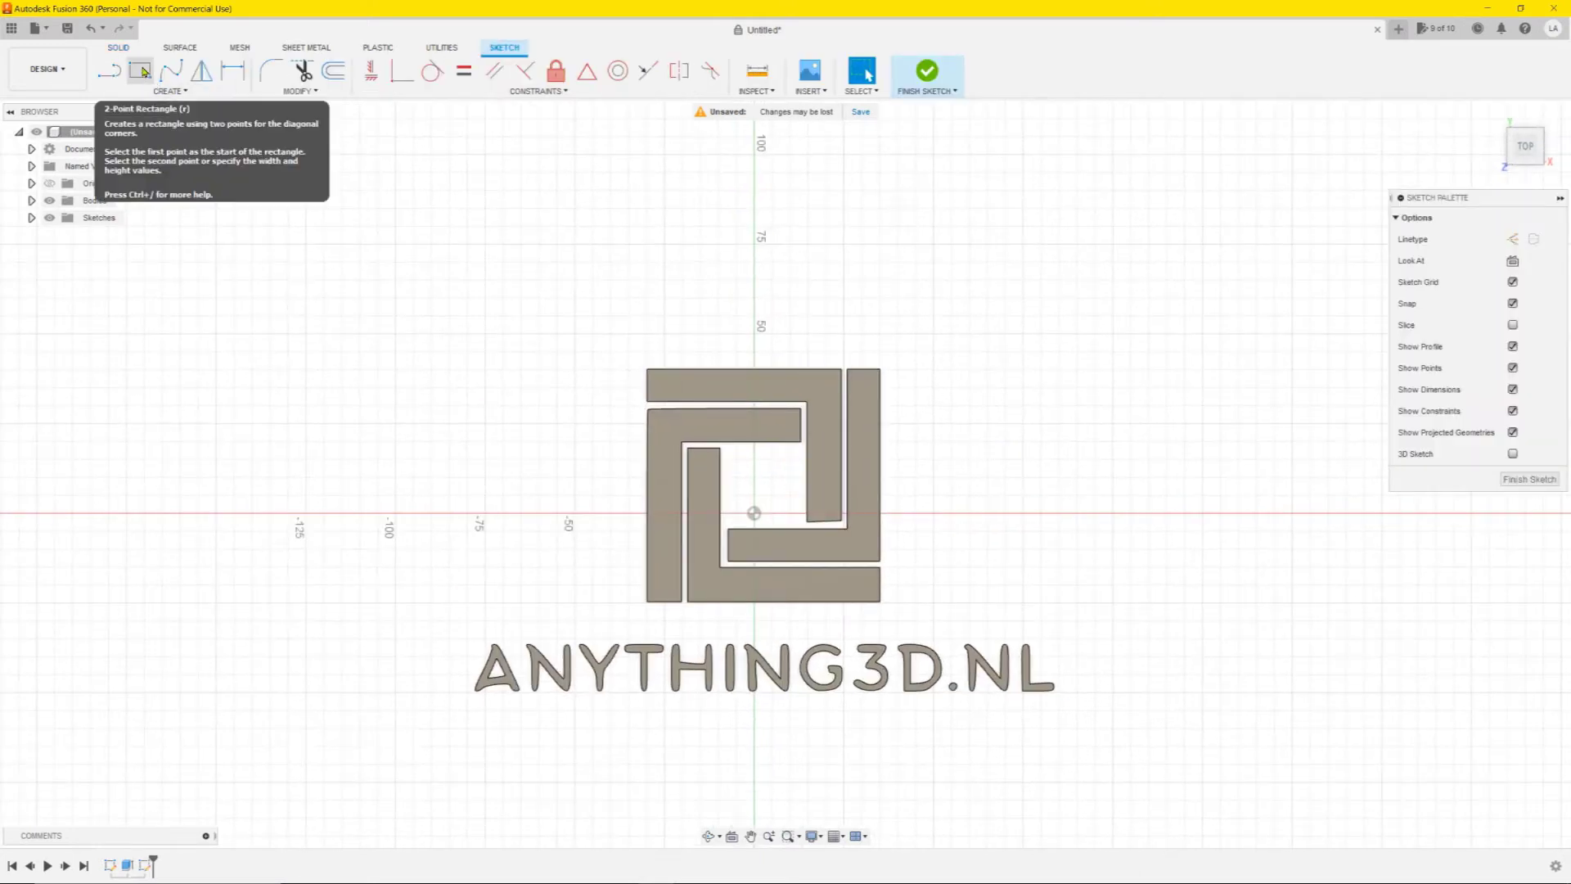
click(141, 72)
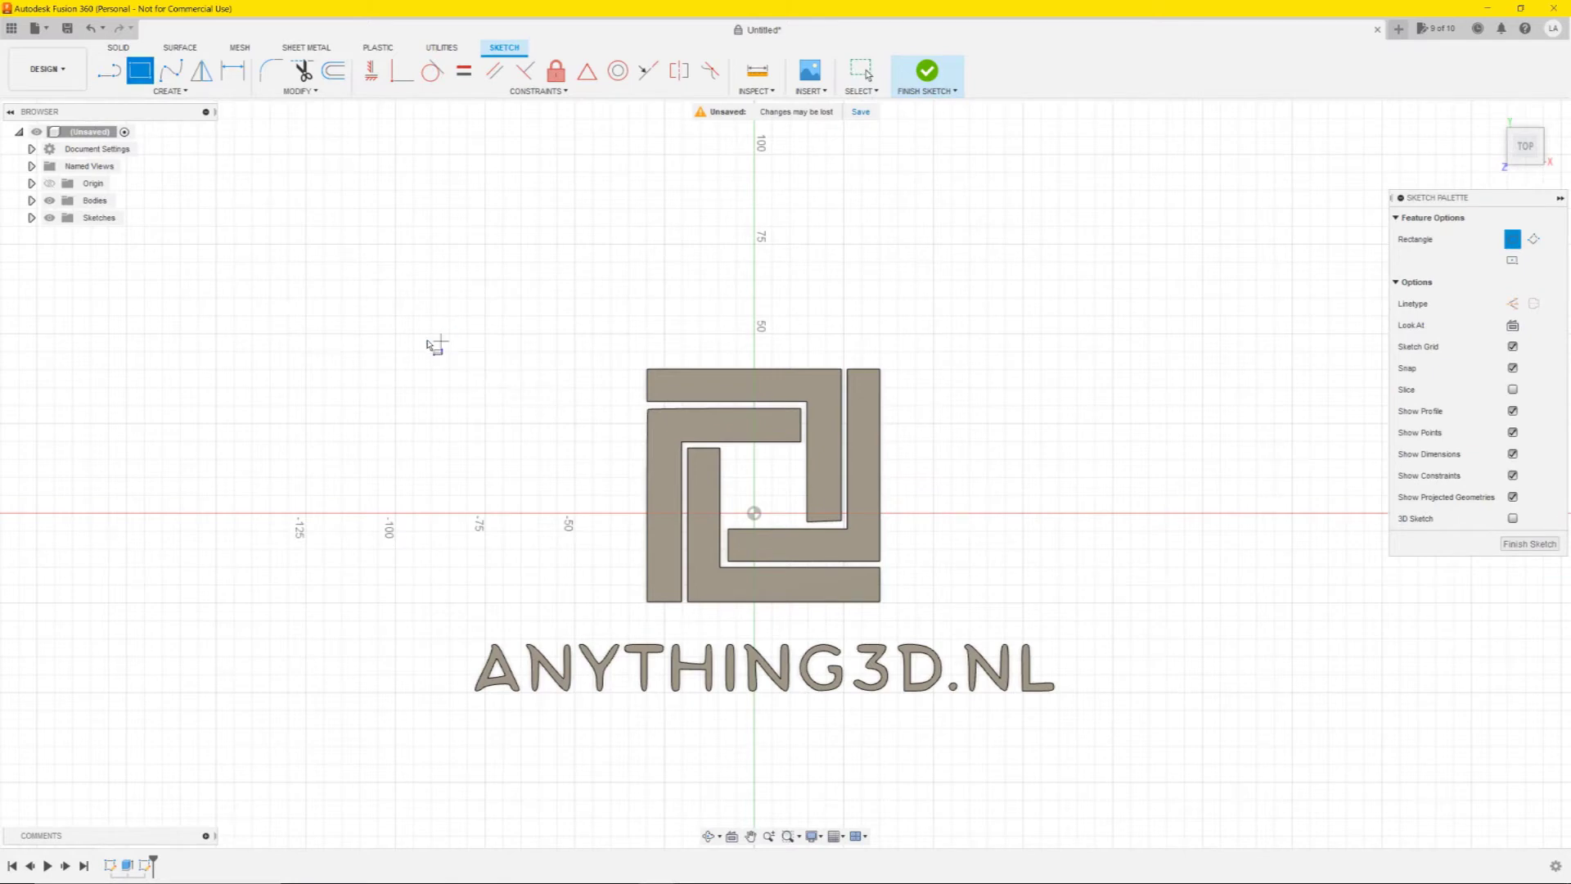
click(431, 334)
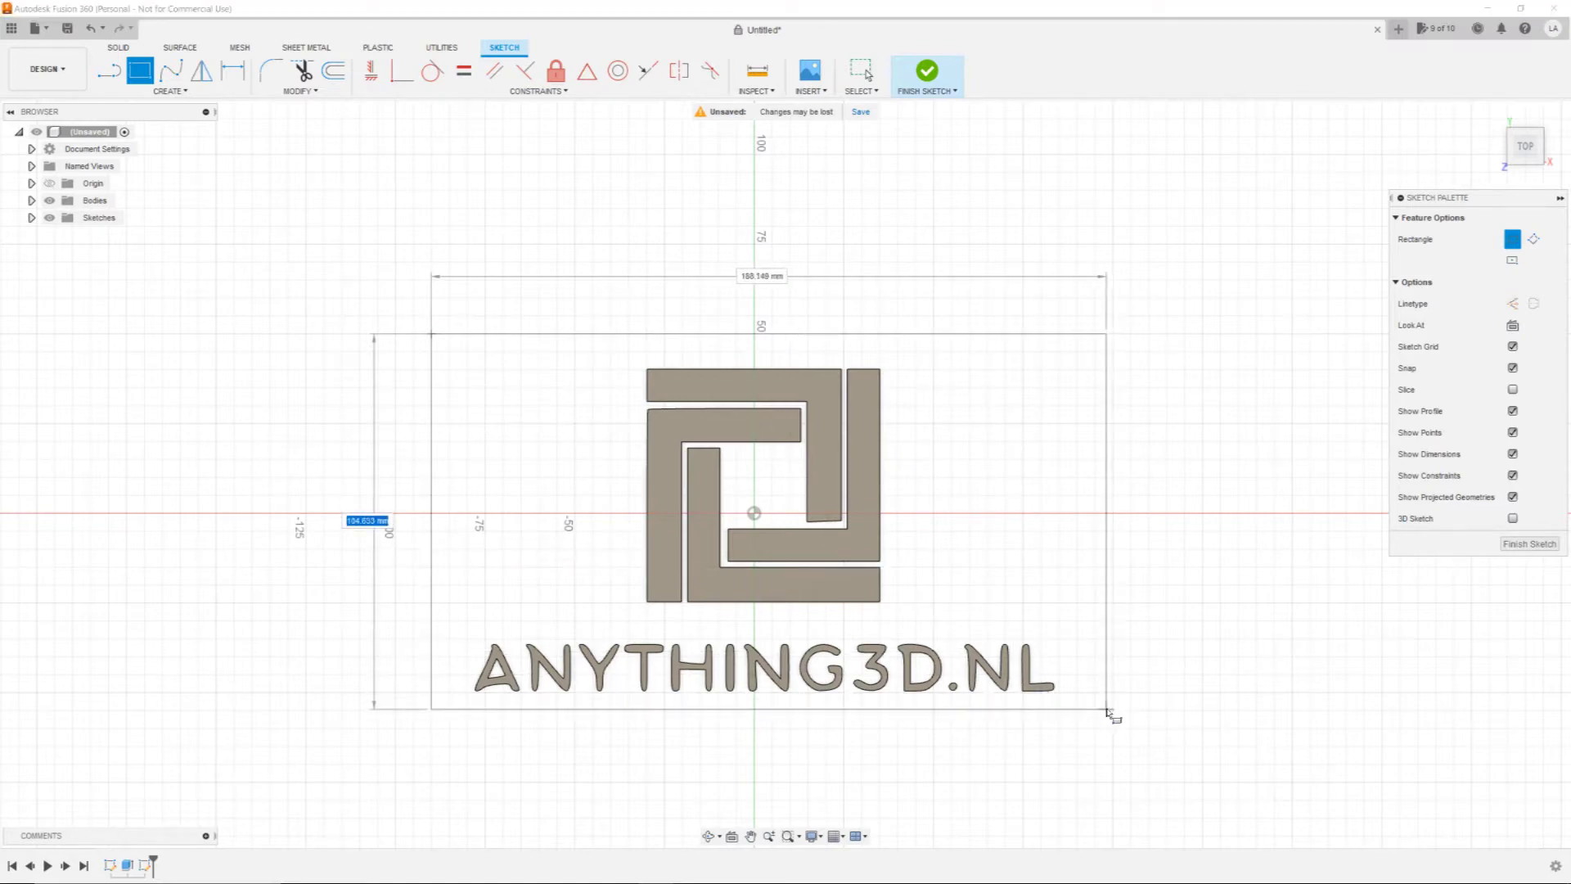
click(1110, 712)
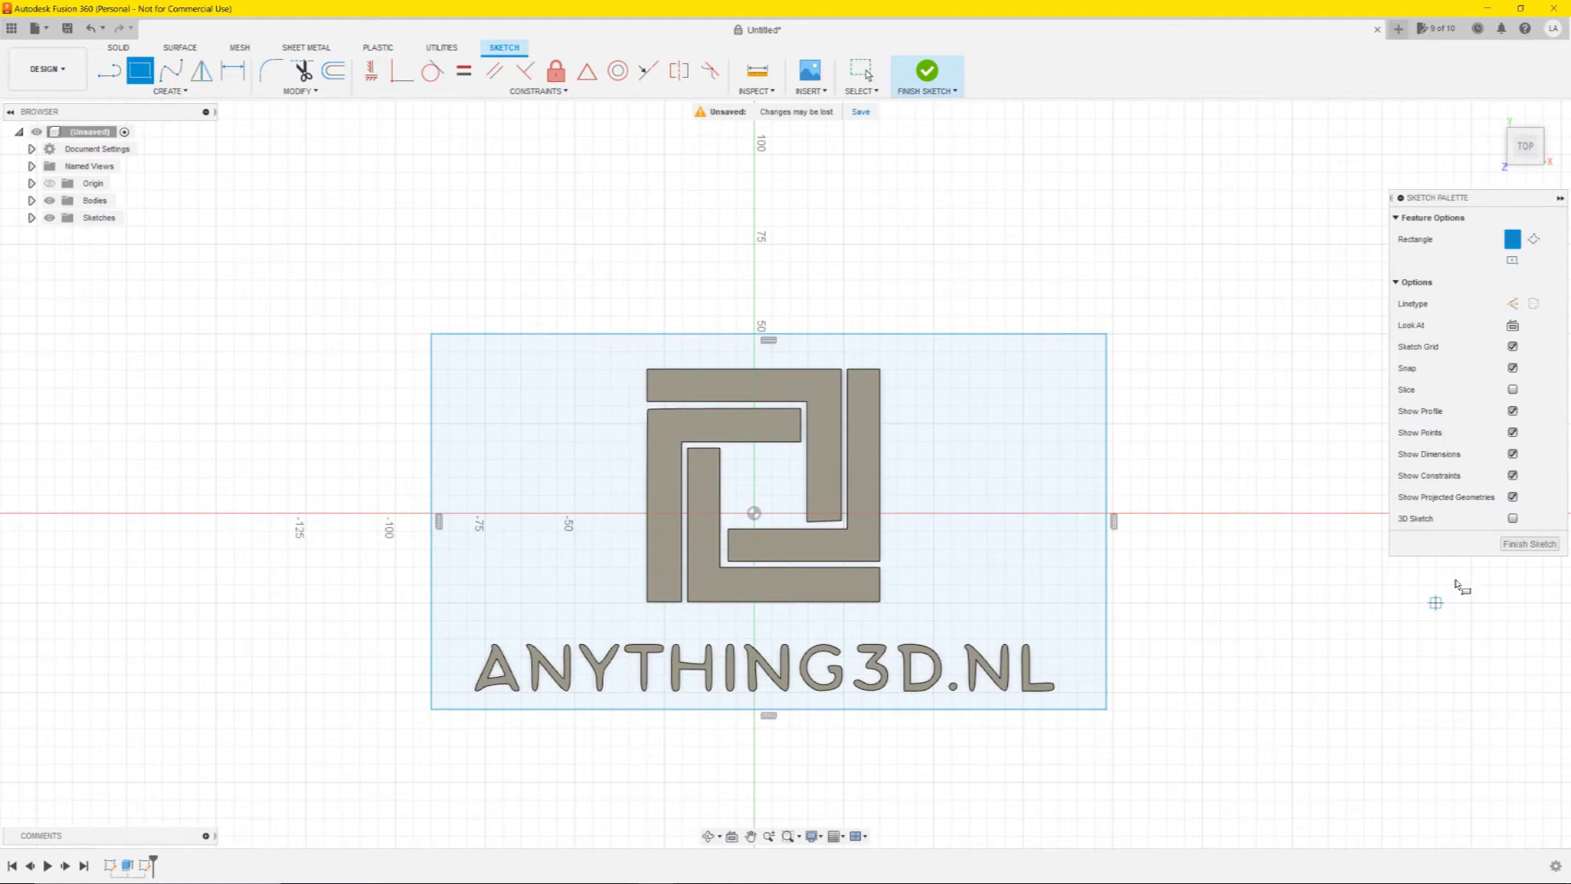
click(1529, 544)
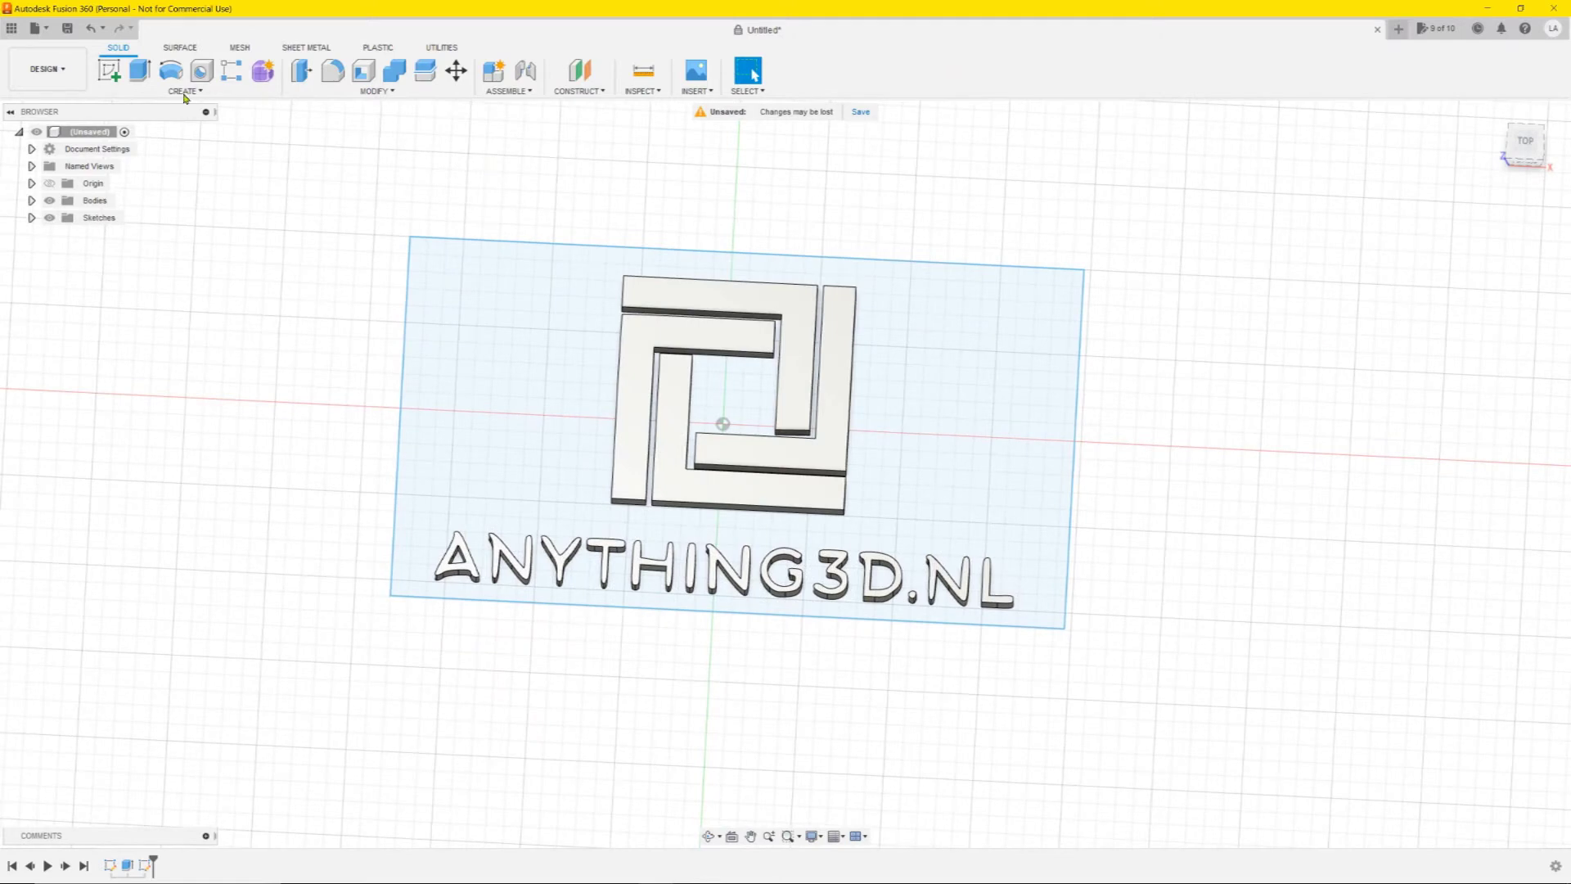
Step: Extrude the rectangle profile 2 mm with the Cut operation to form the base plate
click(141, 72)
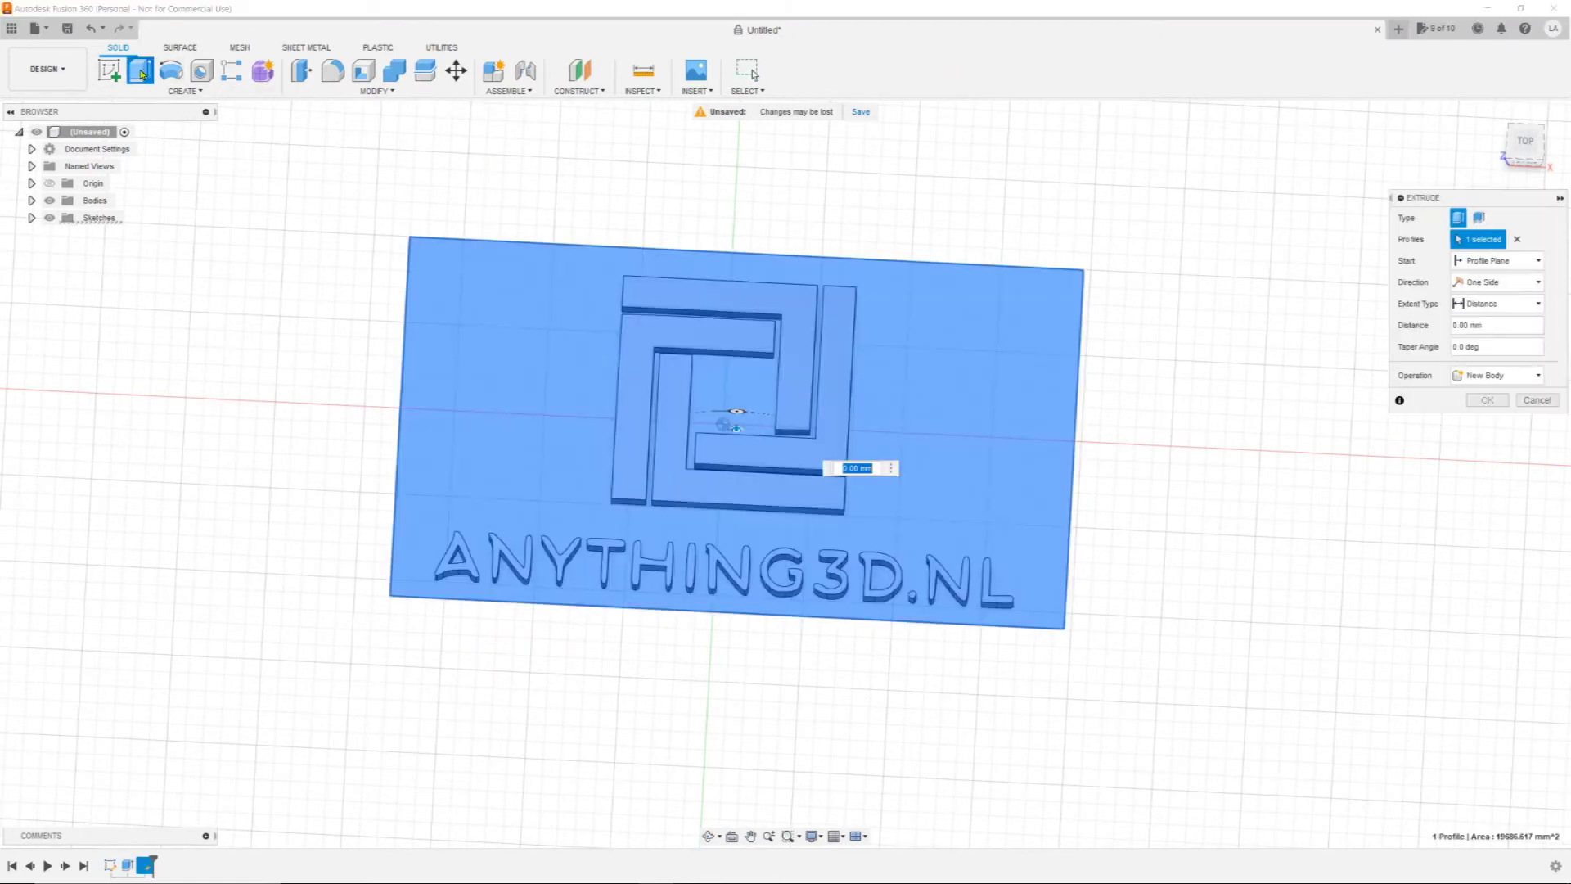
click(520, 365)
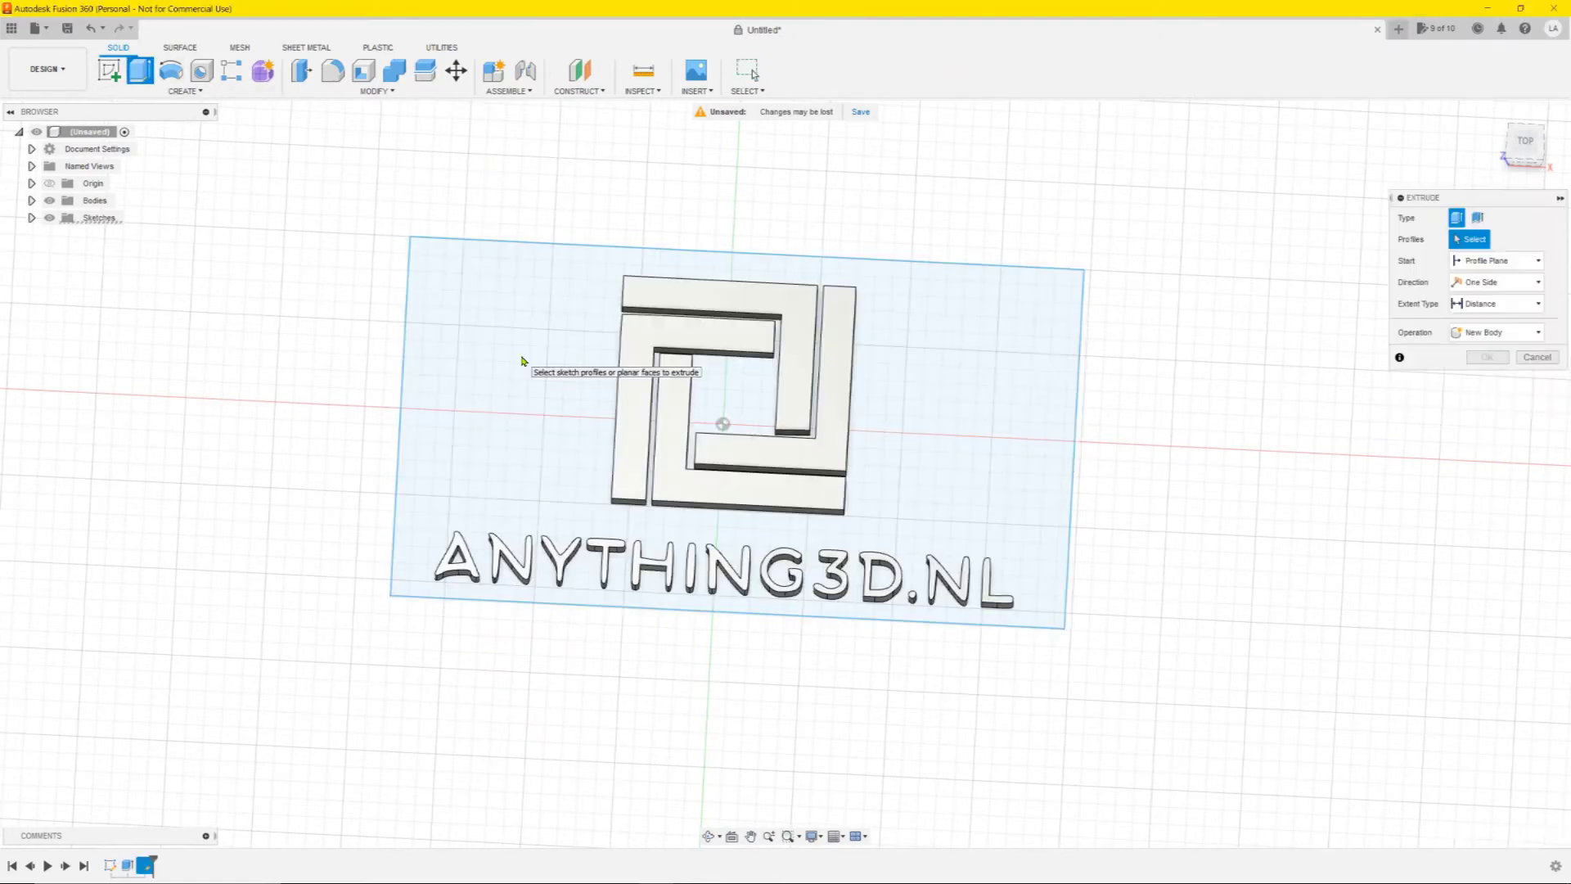
click(514, 374)
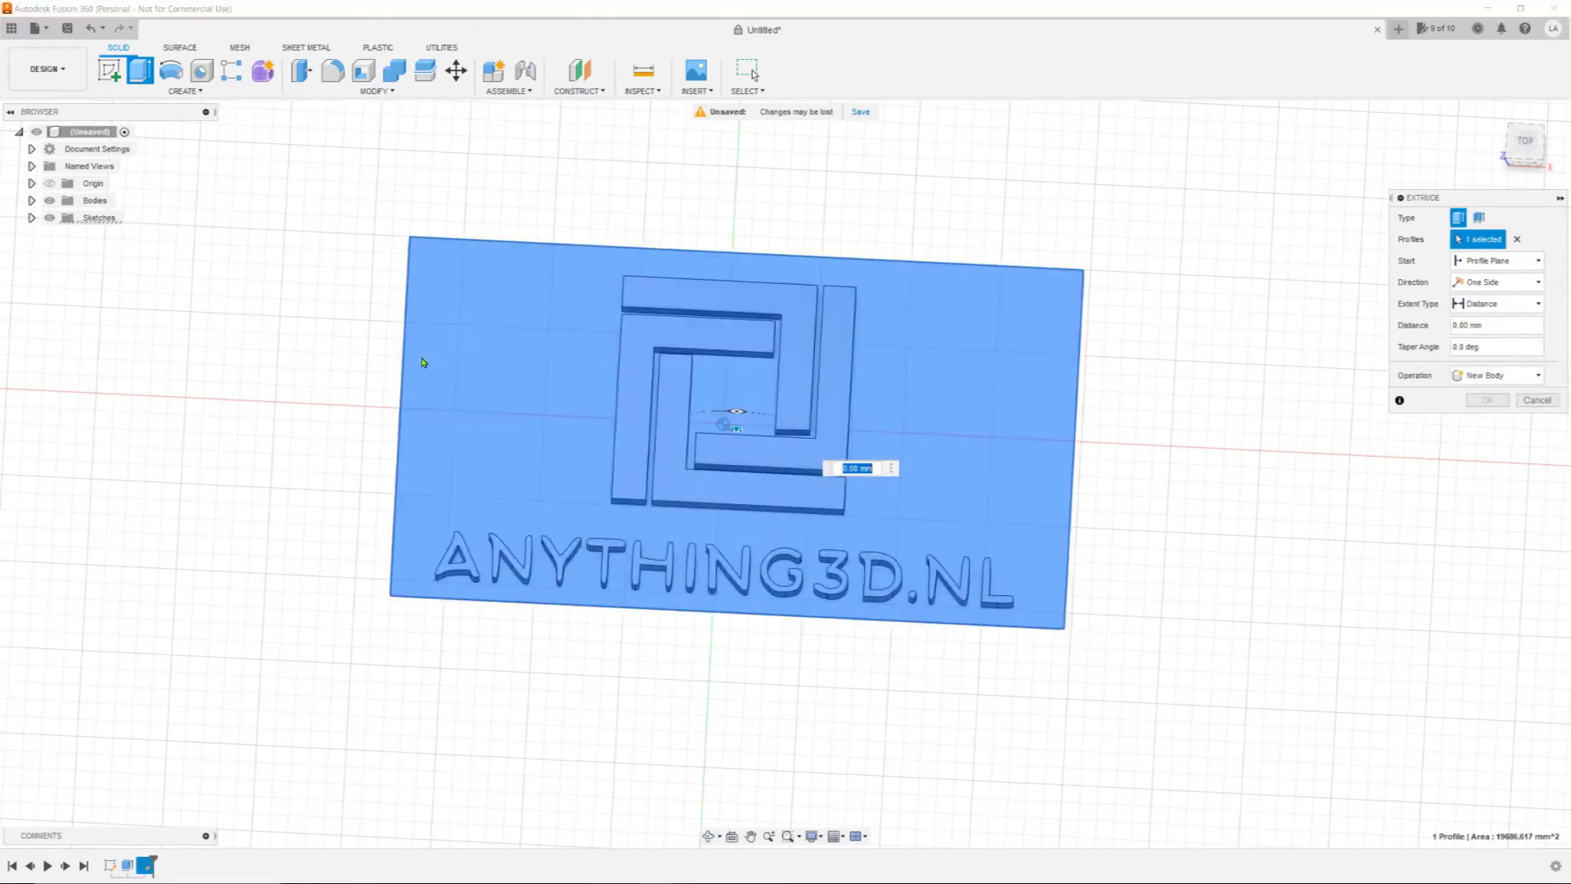
shift+middle_drag(319, 395, 435, 366)
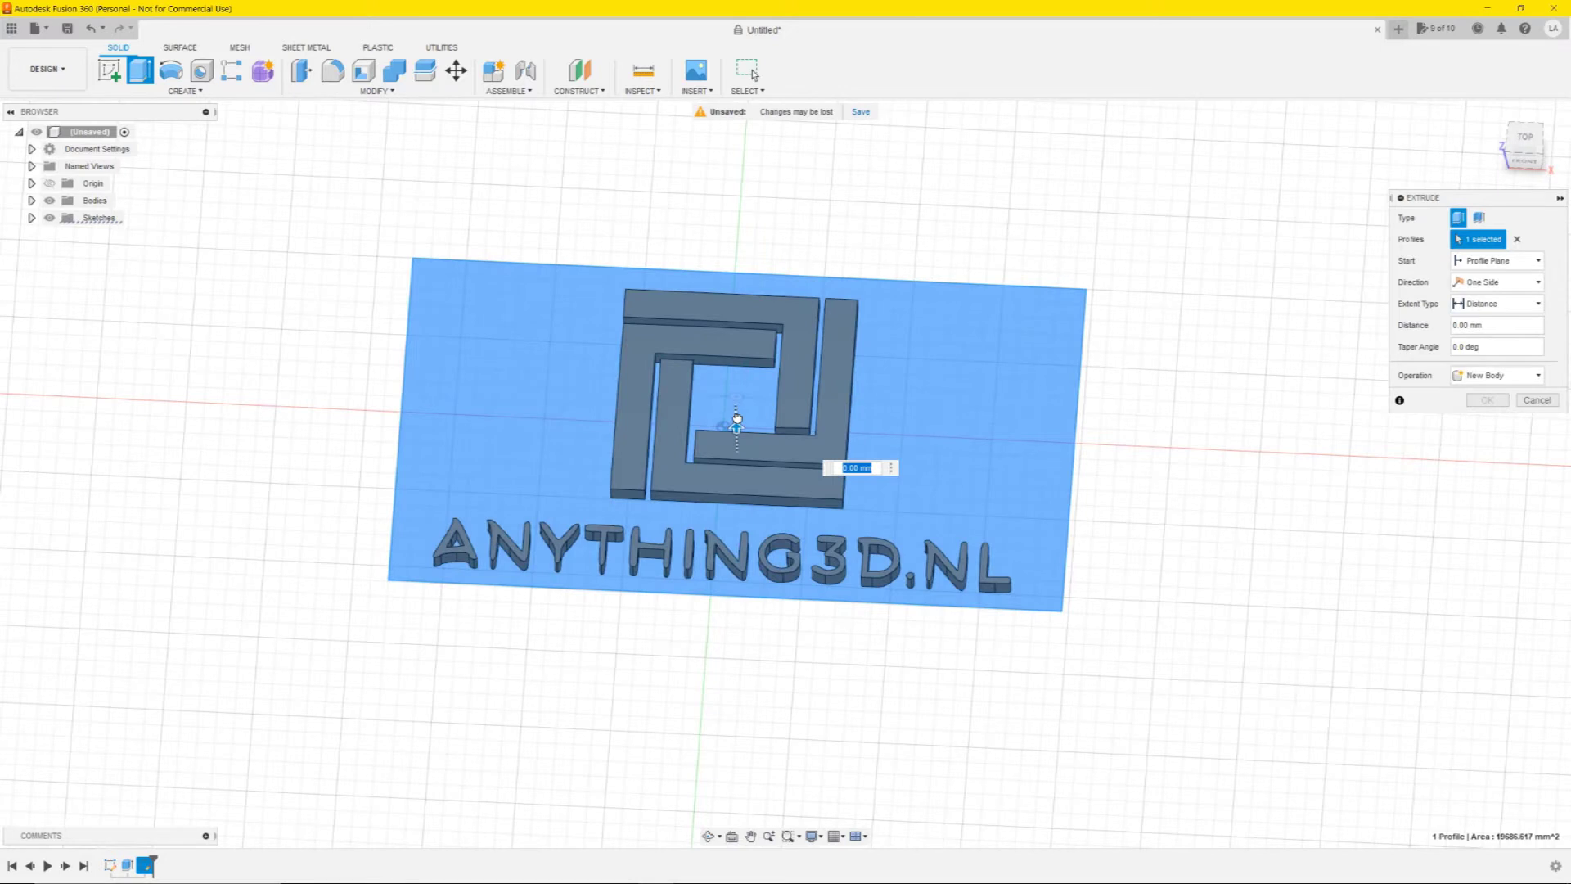
drag(736, 417, 733, 425)
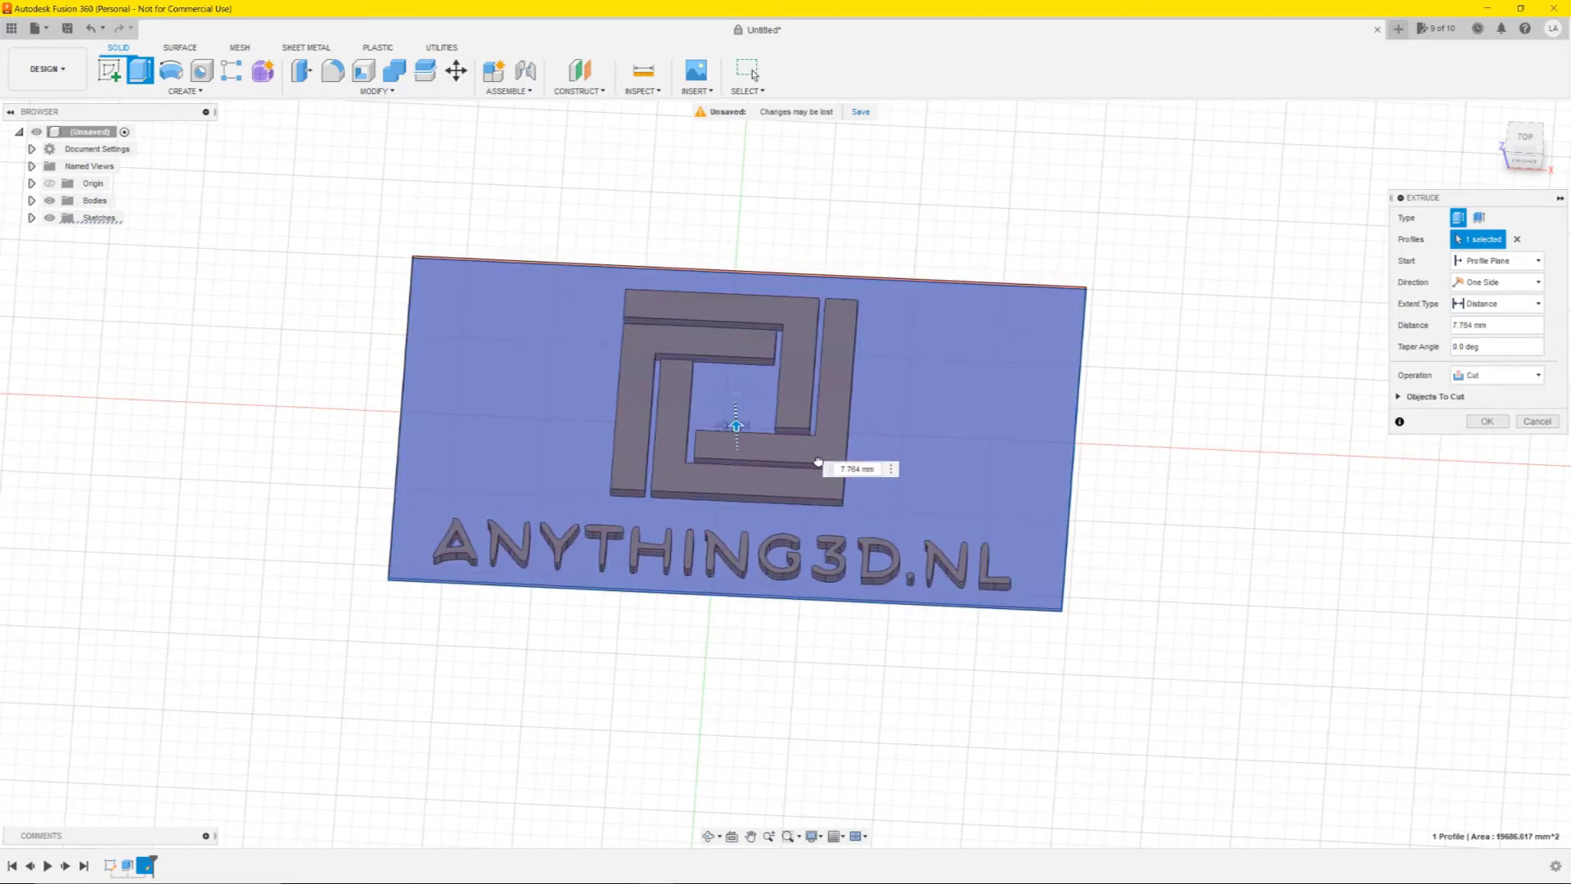
click(865, 472)
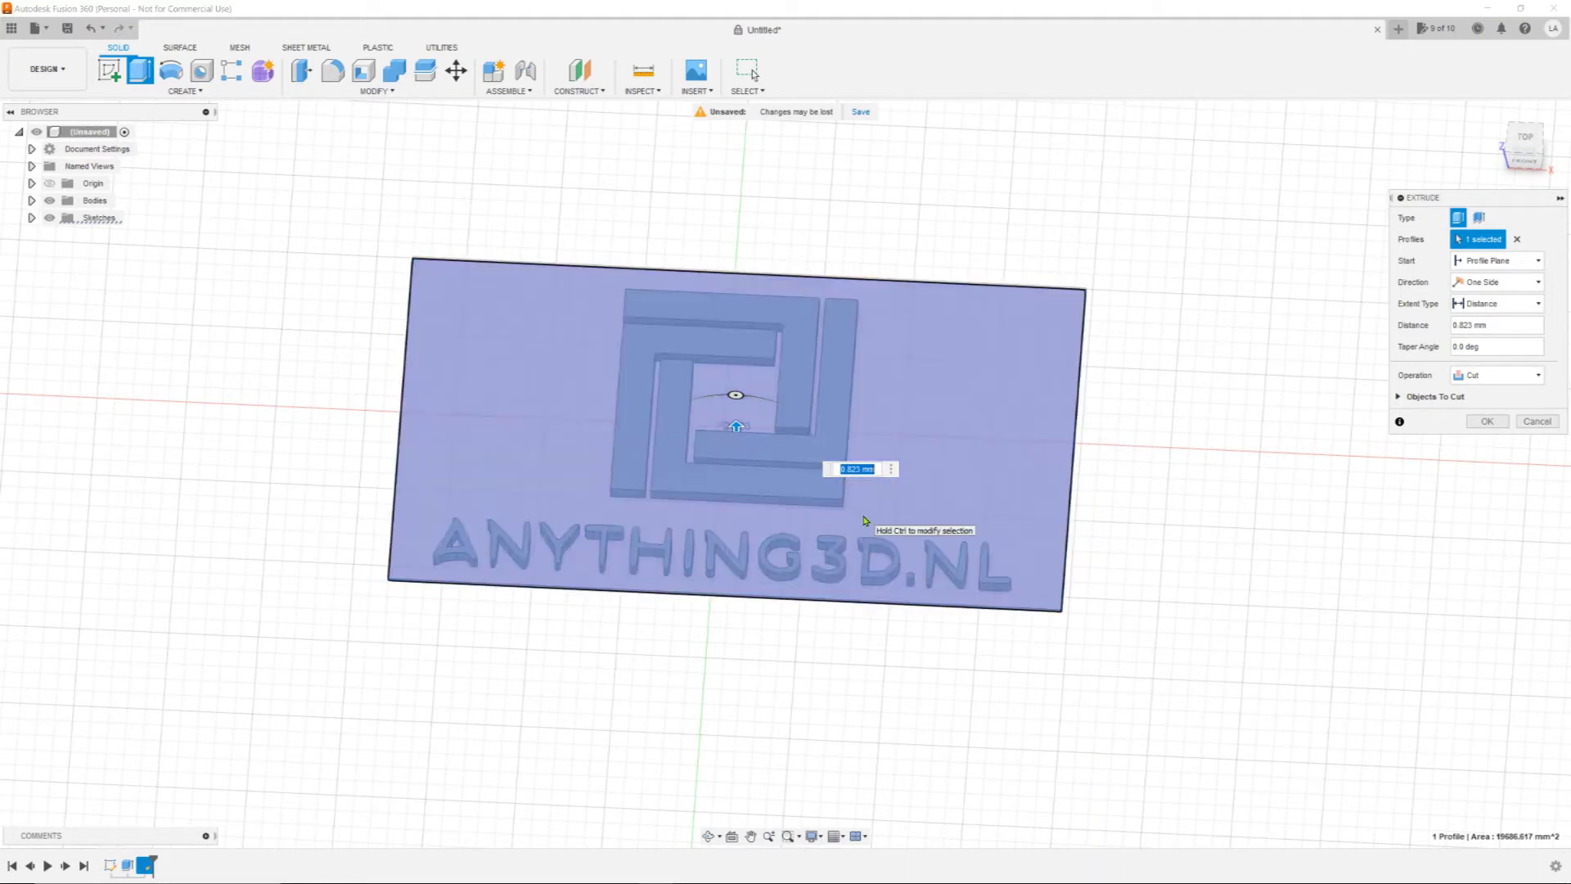
text(2)
key(Return)
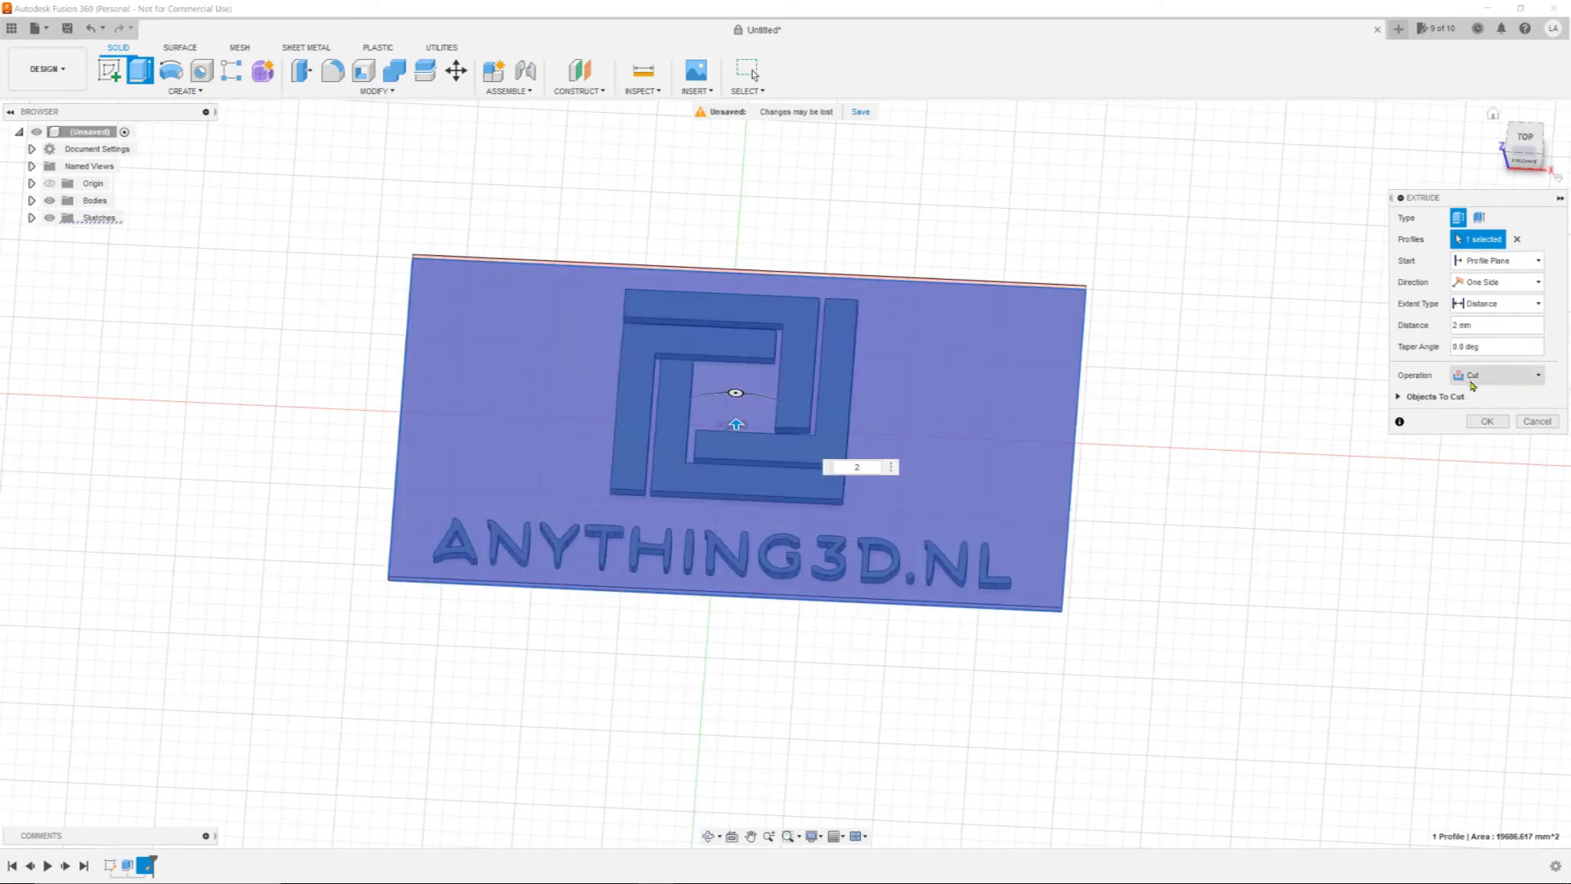
click(1482, 380)
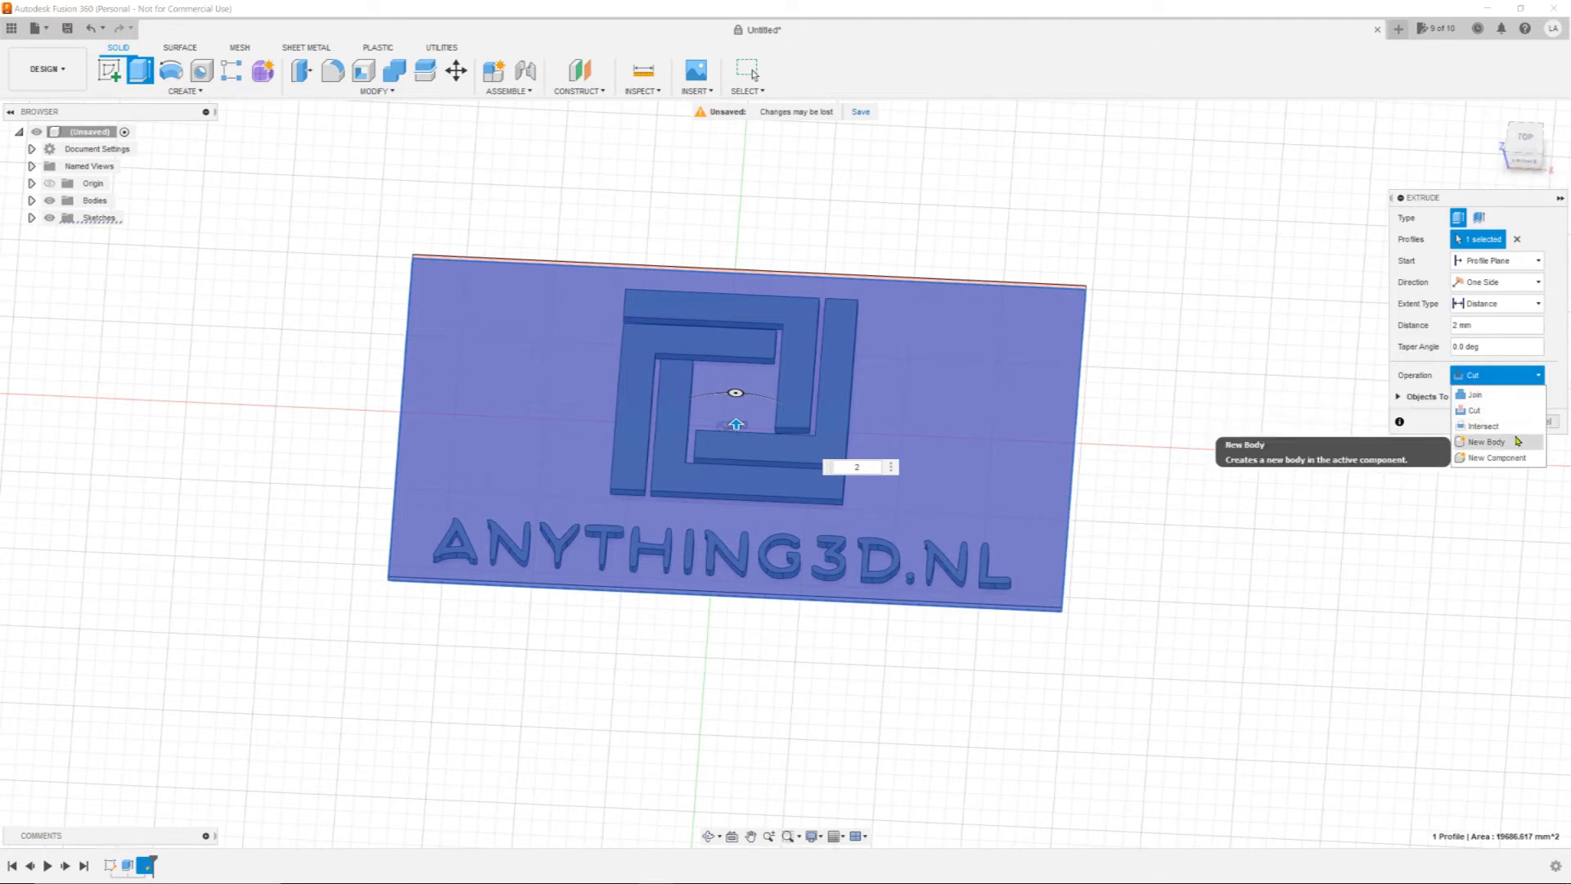
key(Escape)
click(1489, 400)
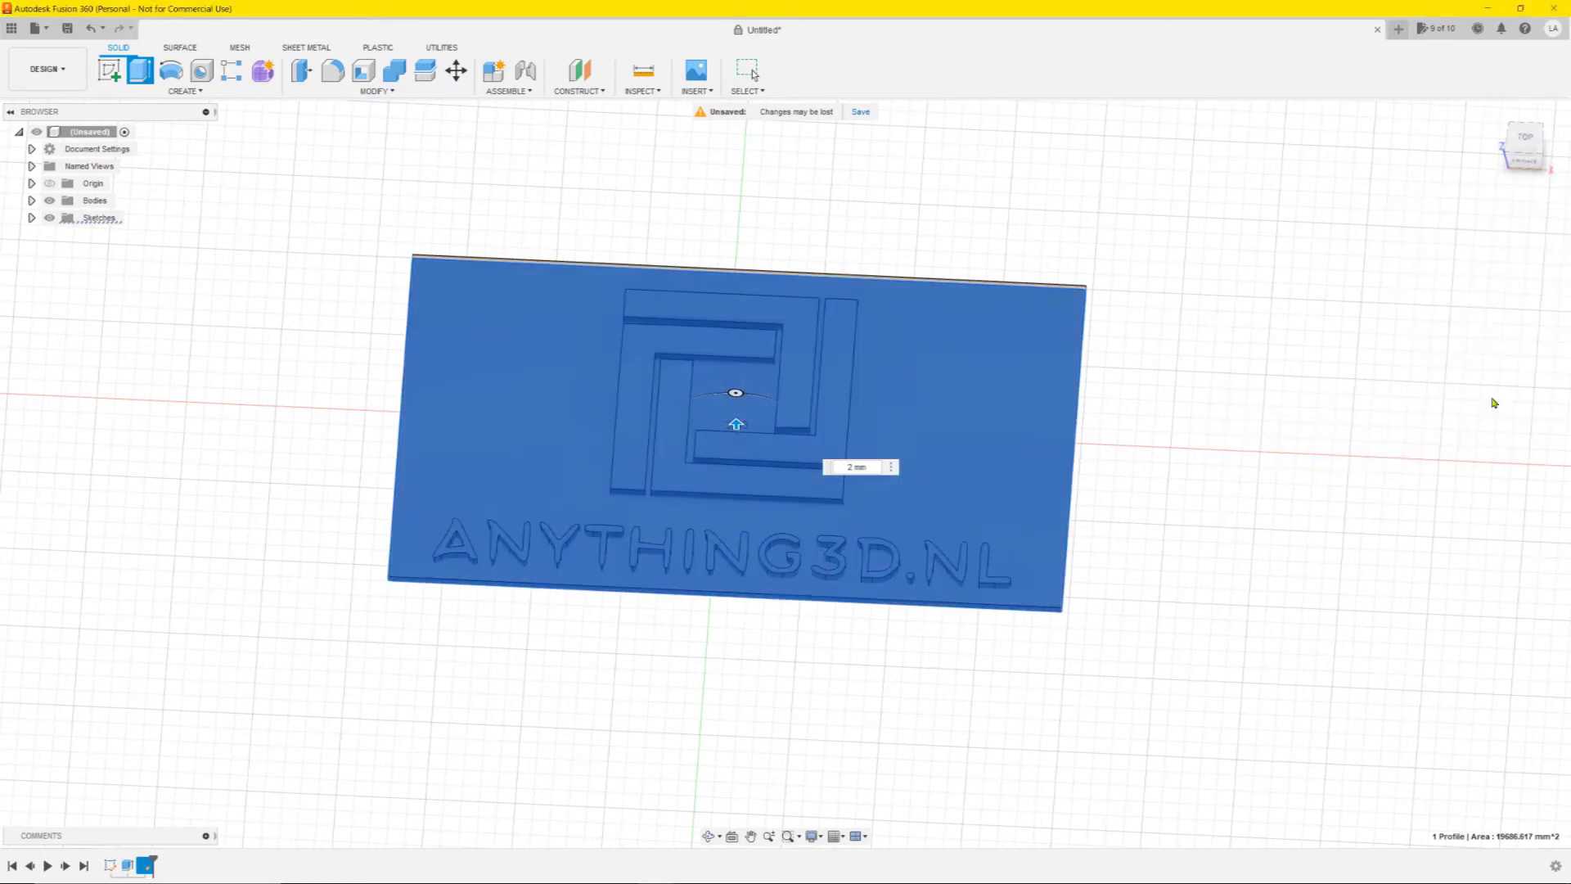
middle_drag(1238, 336, 1157, 389)
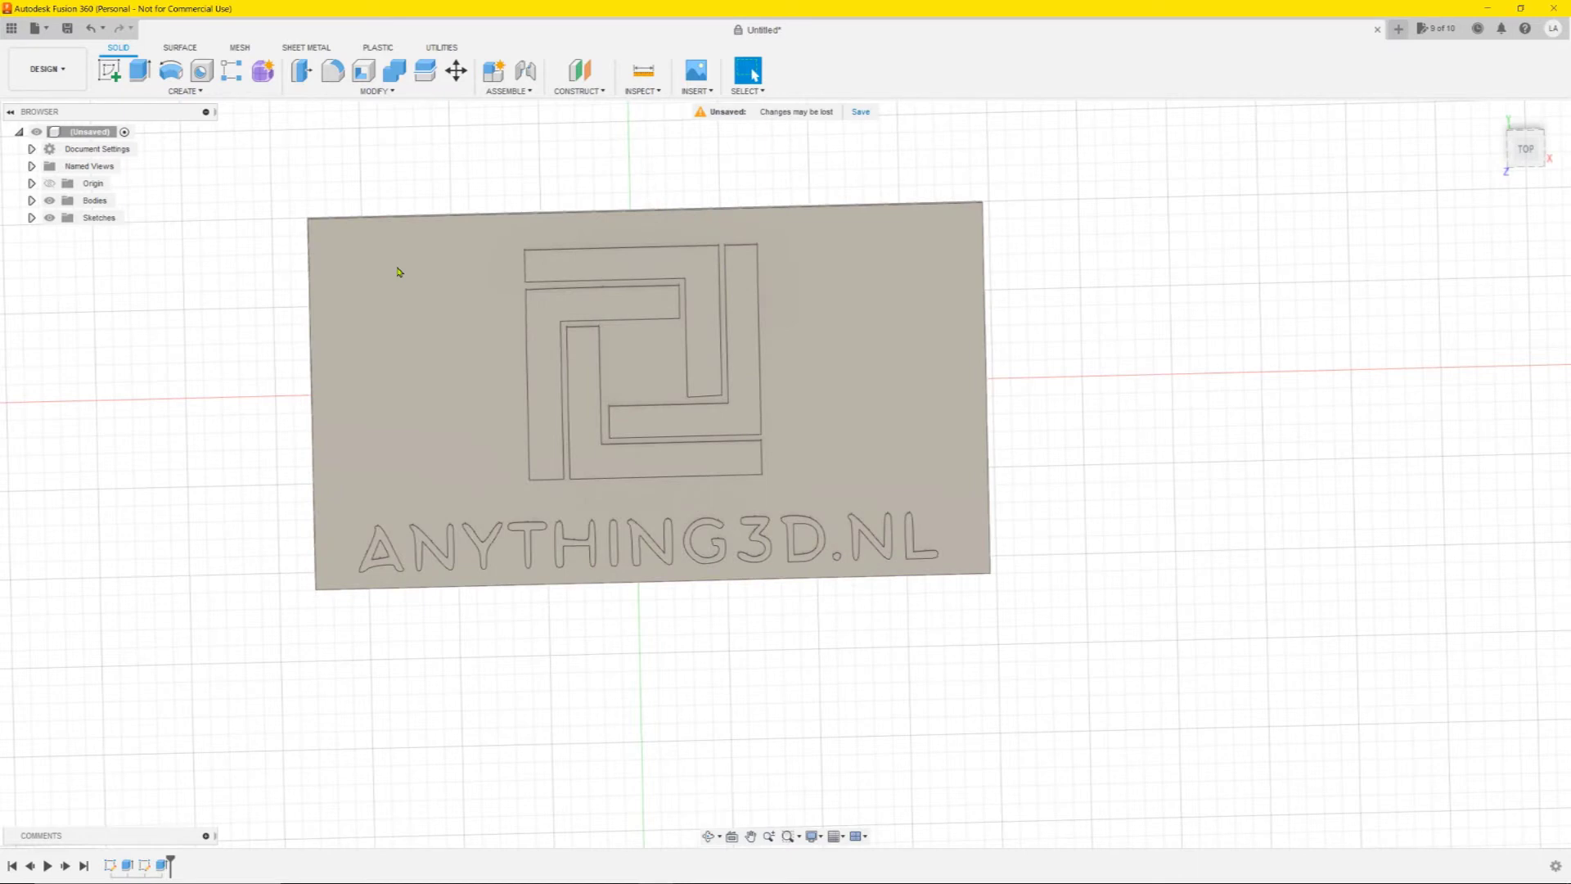
Step: Select the top face of the base plate
click(361, 279)
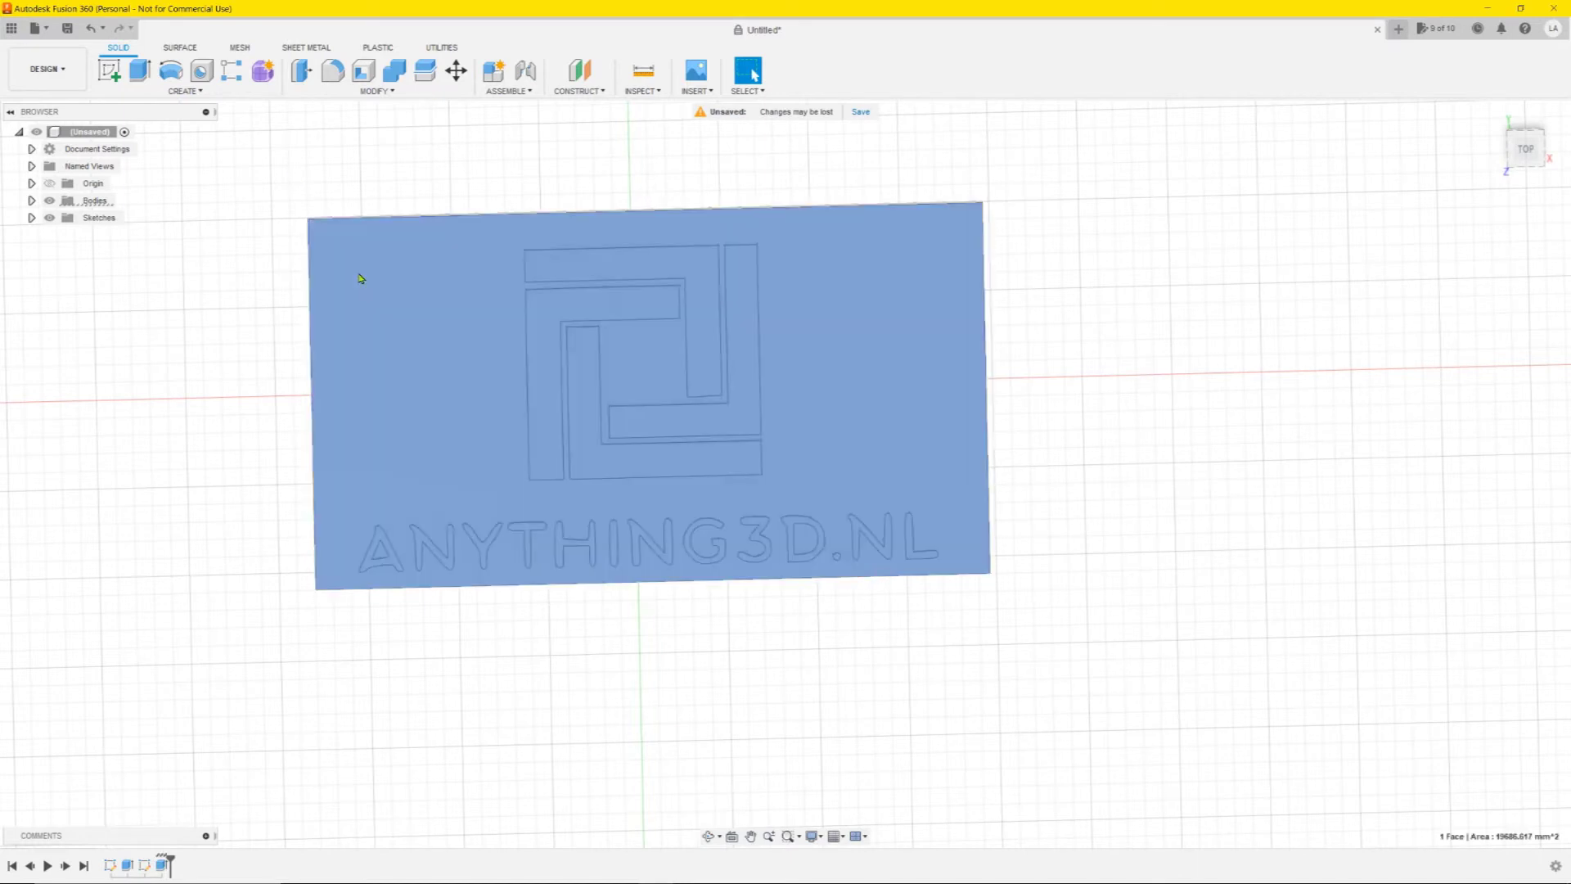
Step: Give the base plate the dark brown Plastic 'Nylon 12' appearance from the Appearance library
right_click(362, 277)
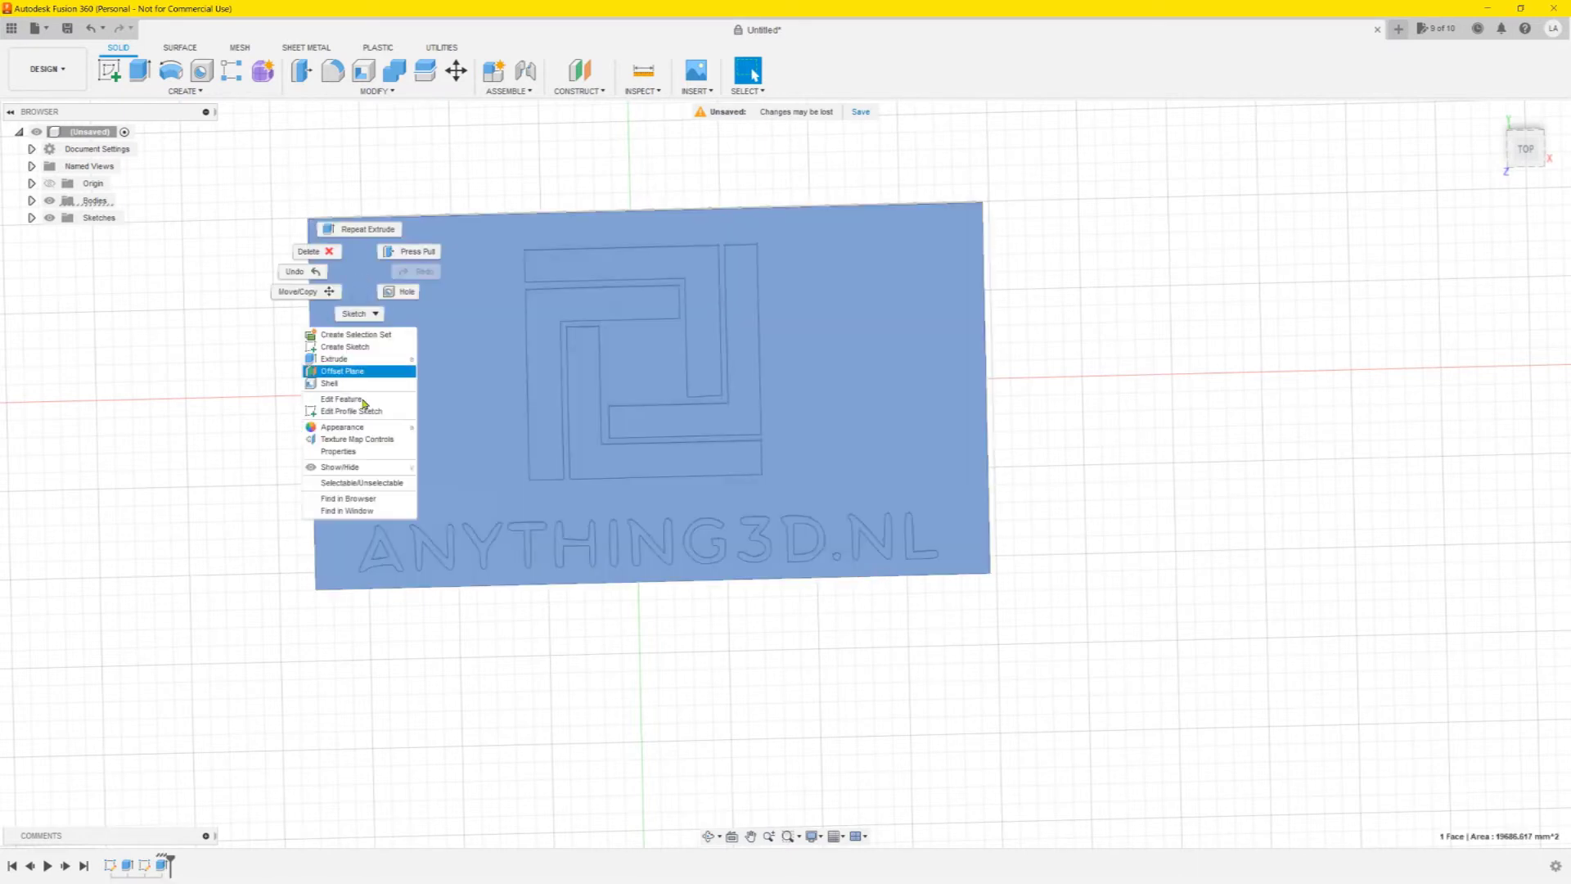
click(370, 427)
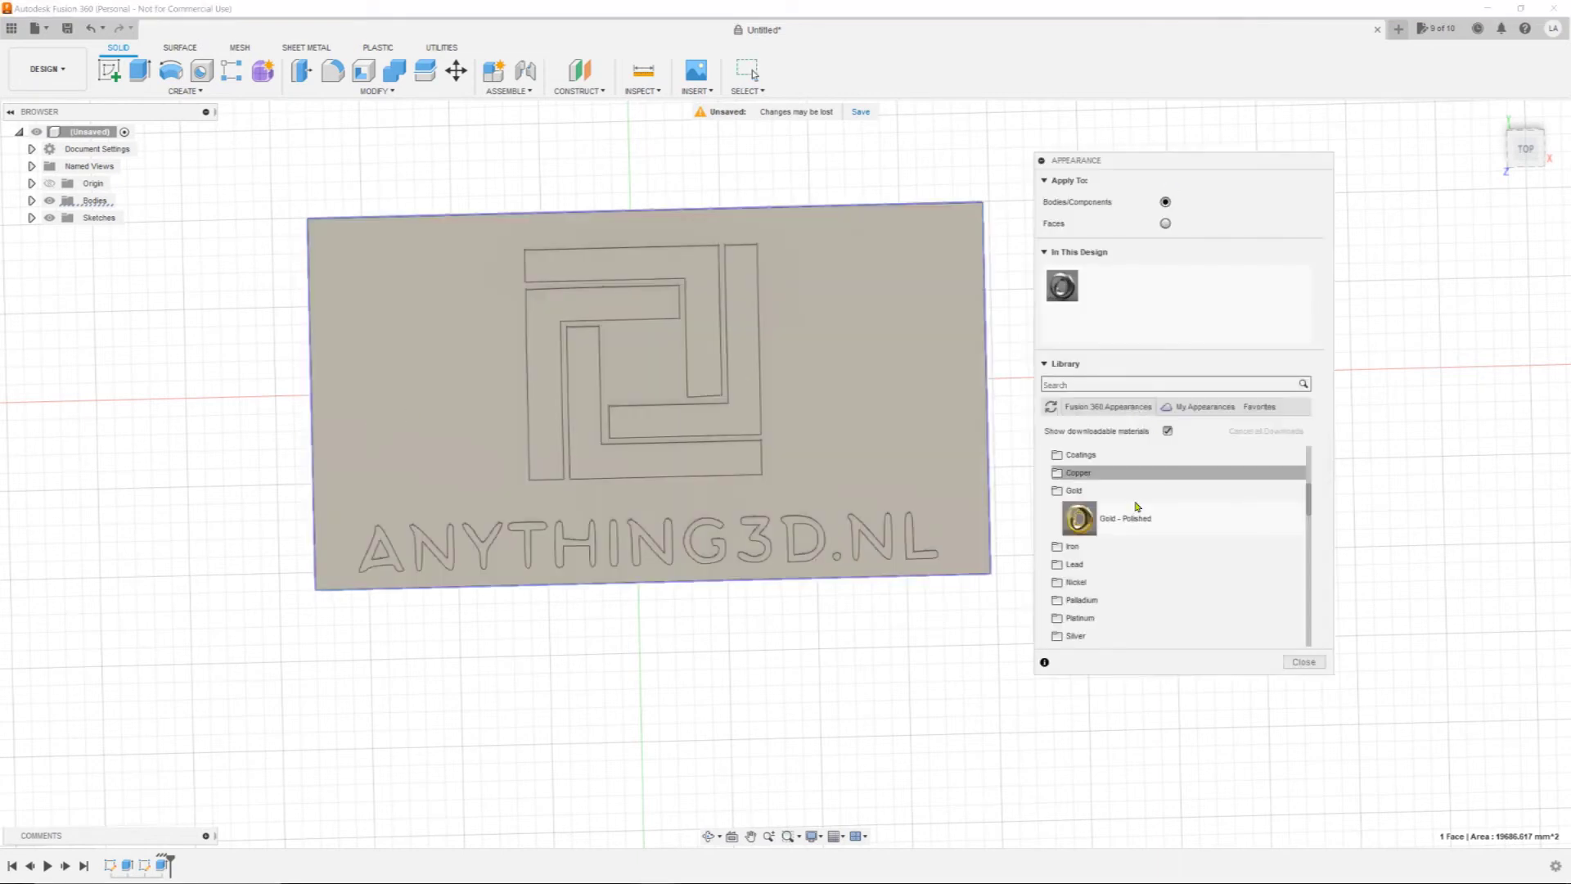
scroll(1137, 506, up, 3)
scroll(1137, 507, down, 8)
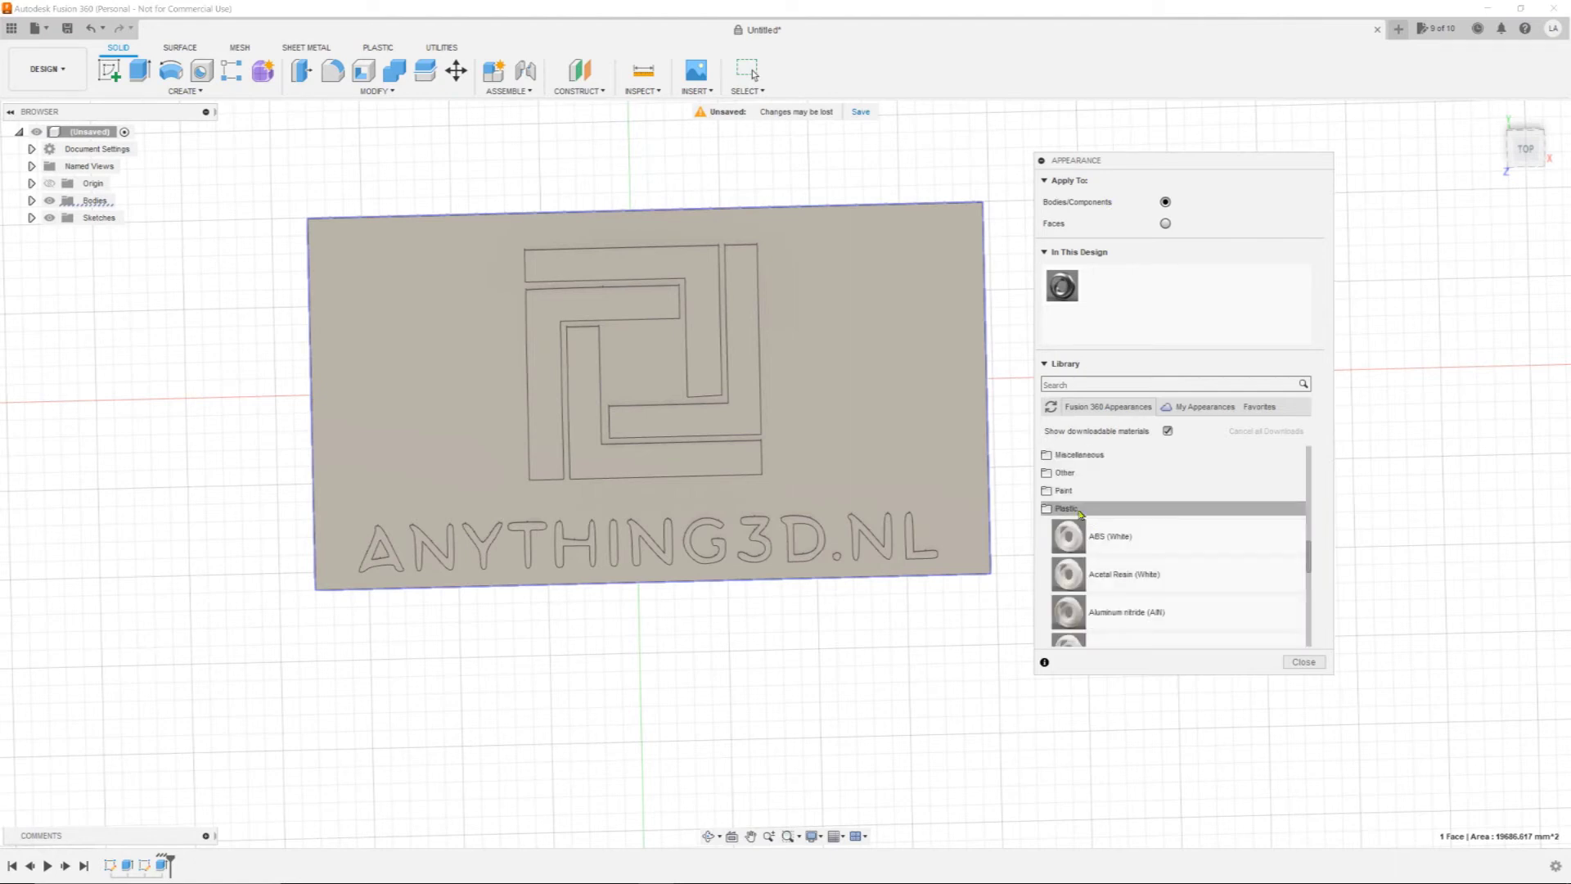
scroll(1127, 544, down, 3)
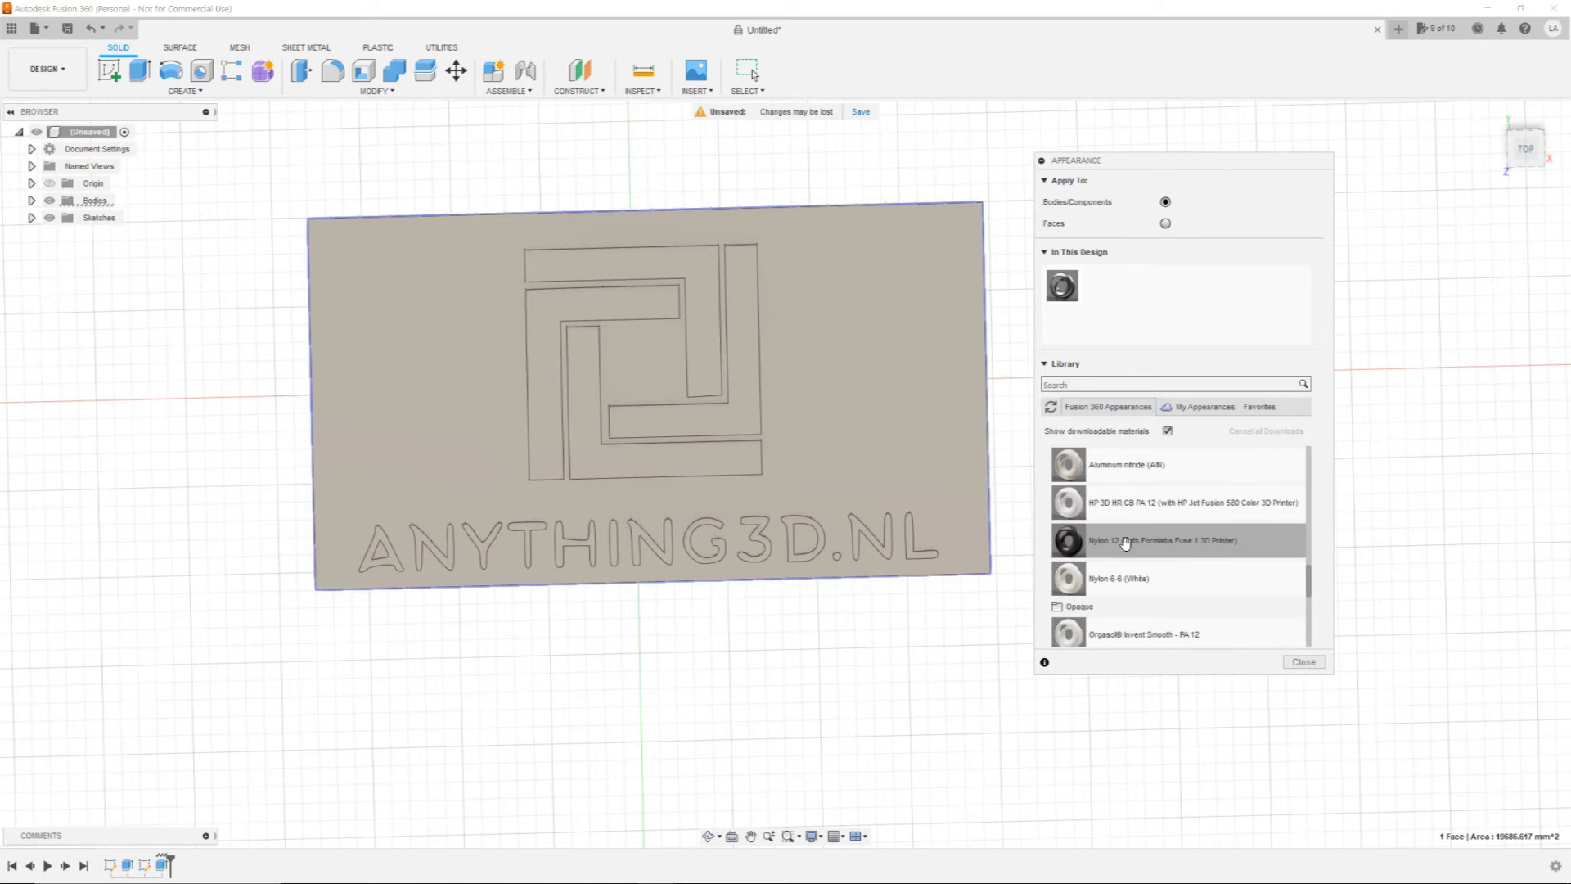
drag(1101, 539, 917, 363)
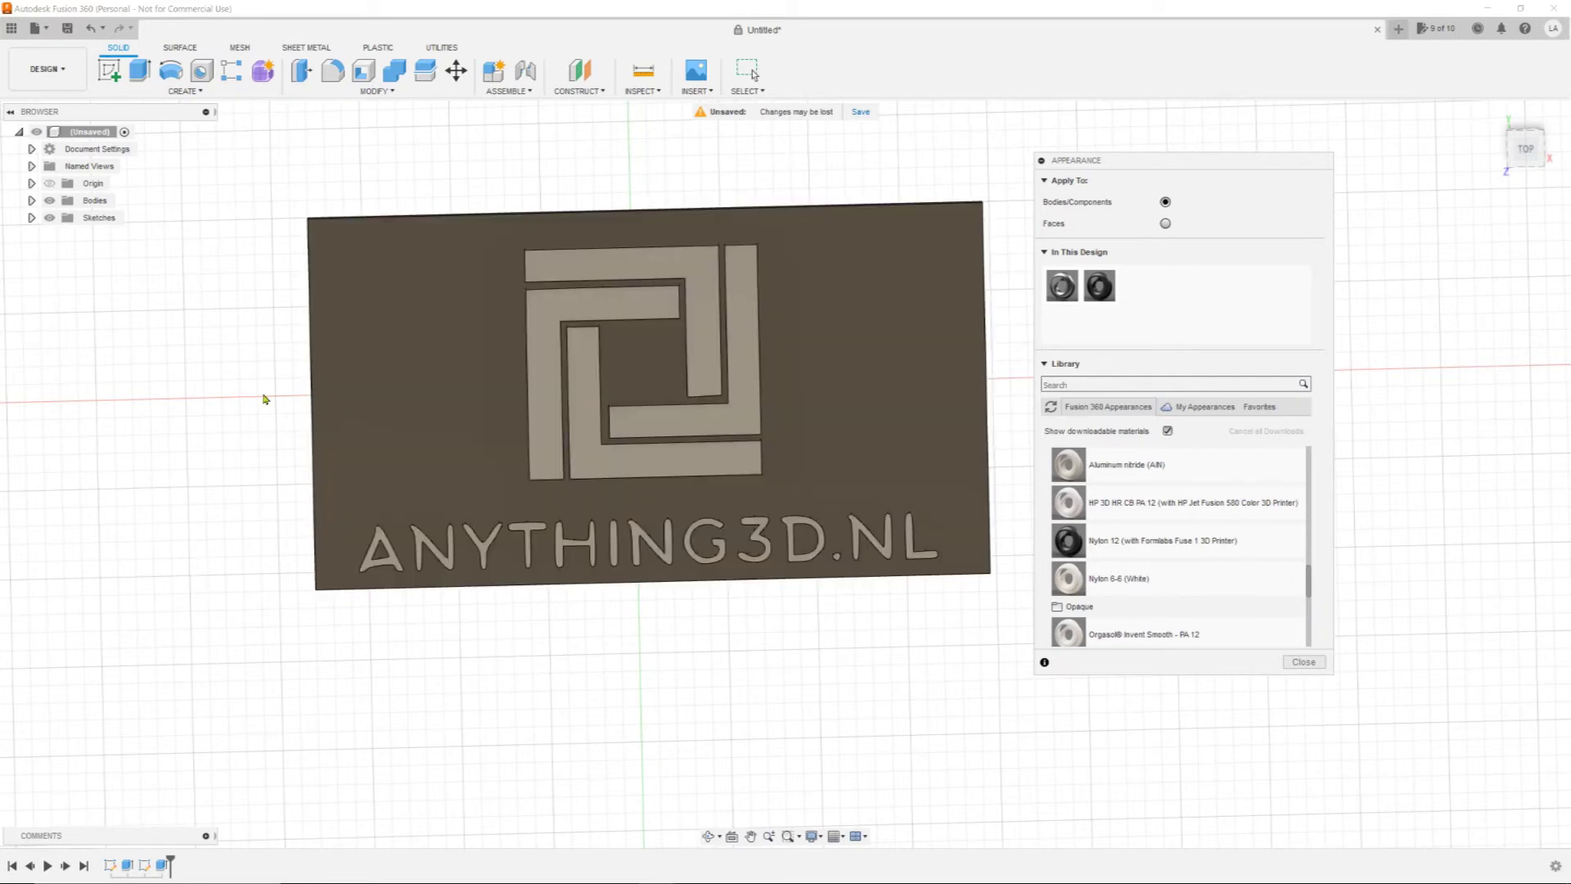
mouse_move(254, 404)
shift+middle_down()
mouse_move(287, 365)
mouse_move(270, 386)
shift+middle_up()
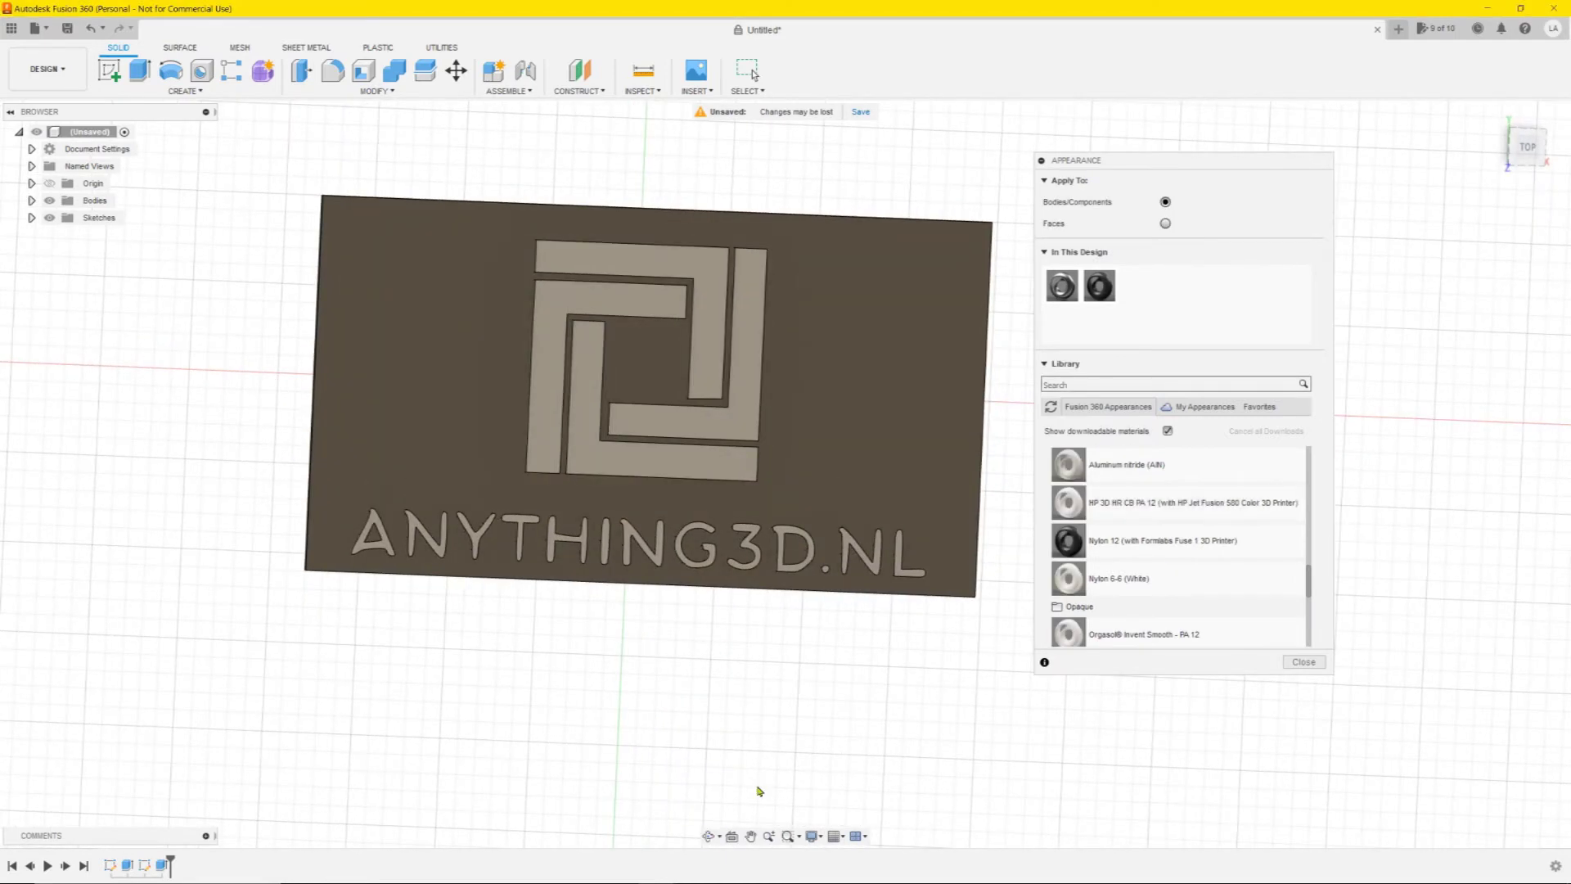
mouse_move(549, 869)
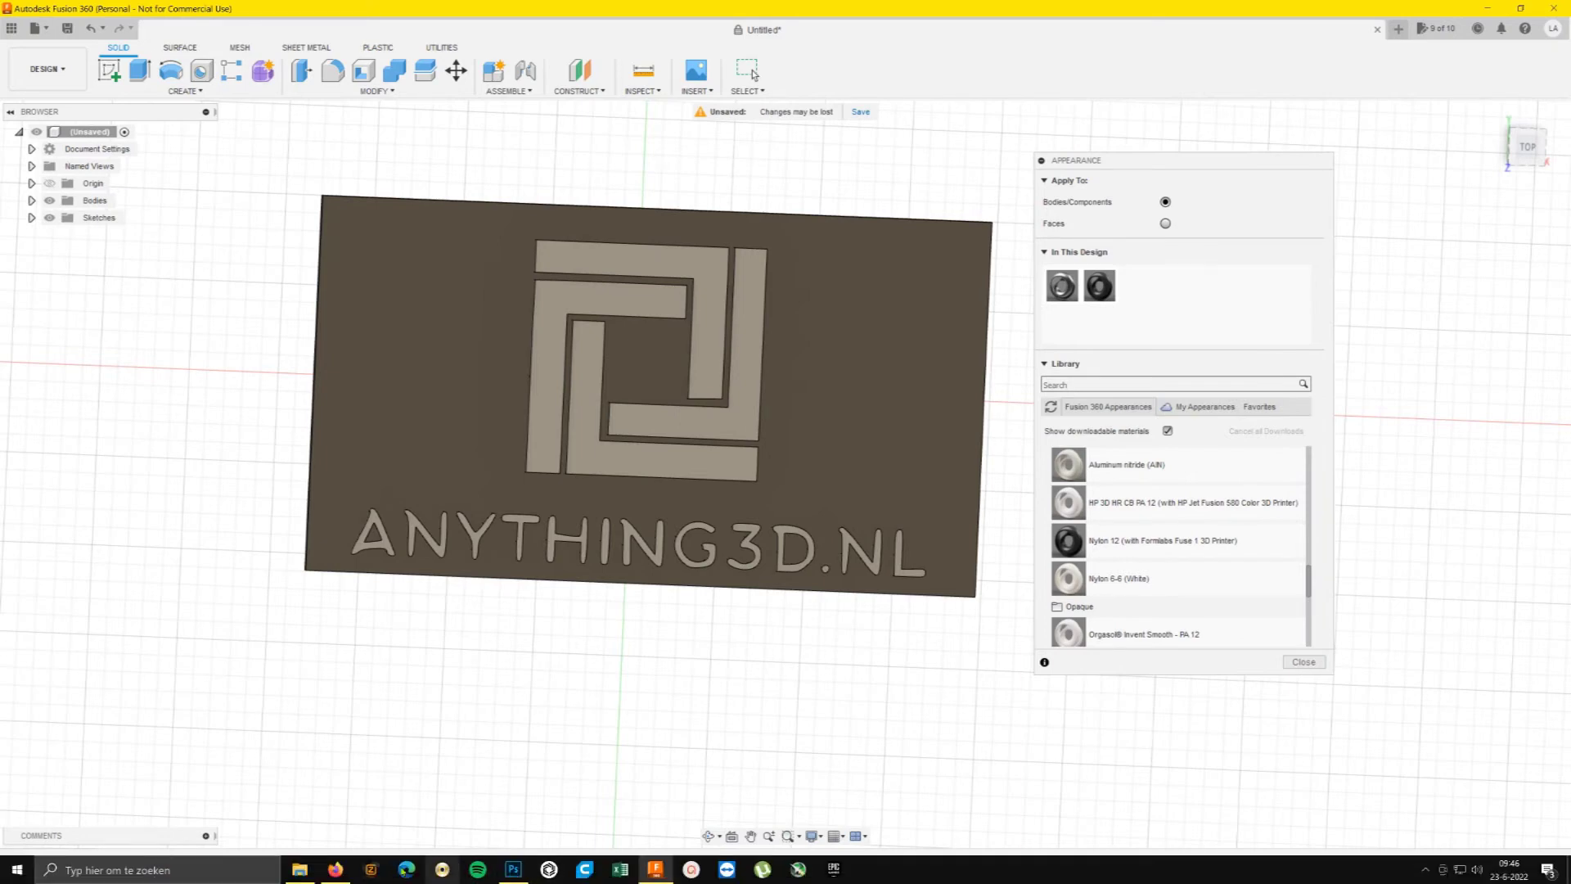
click(303, 869)
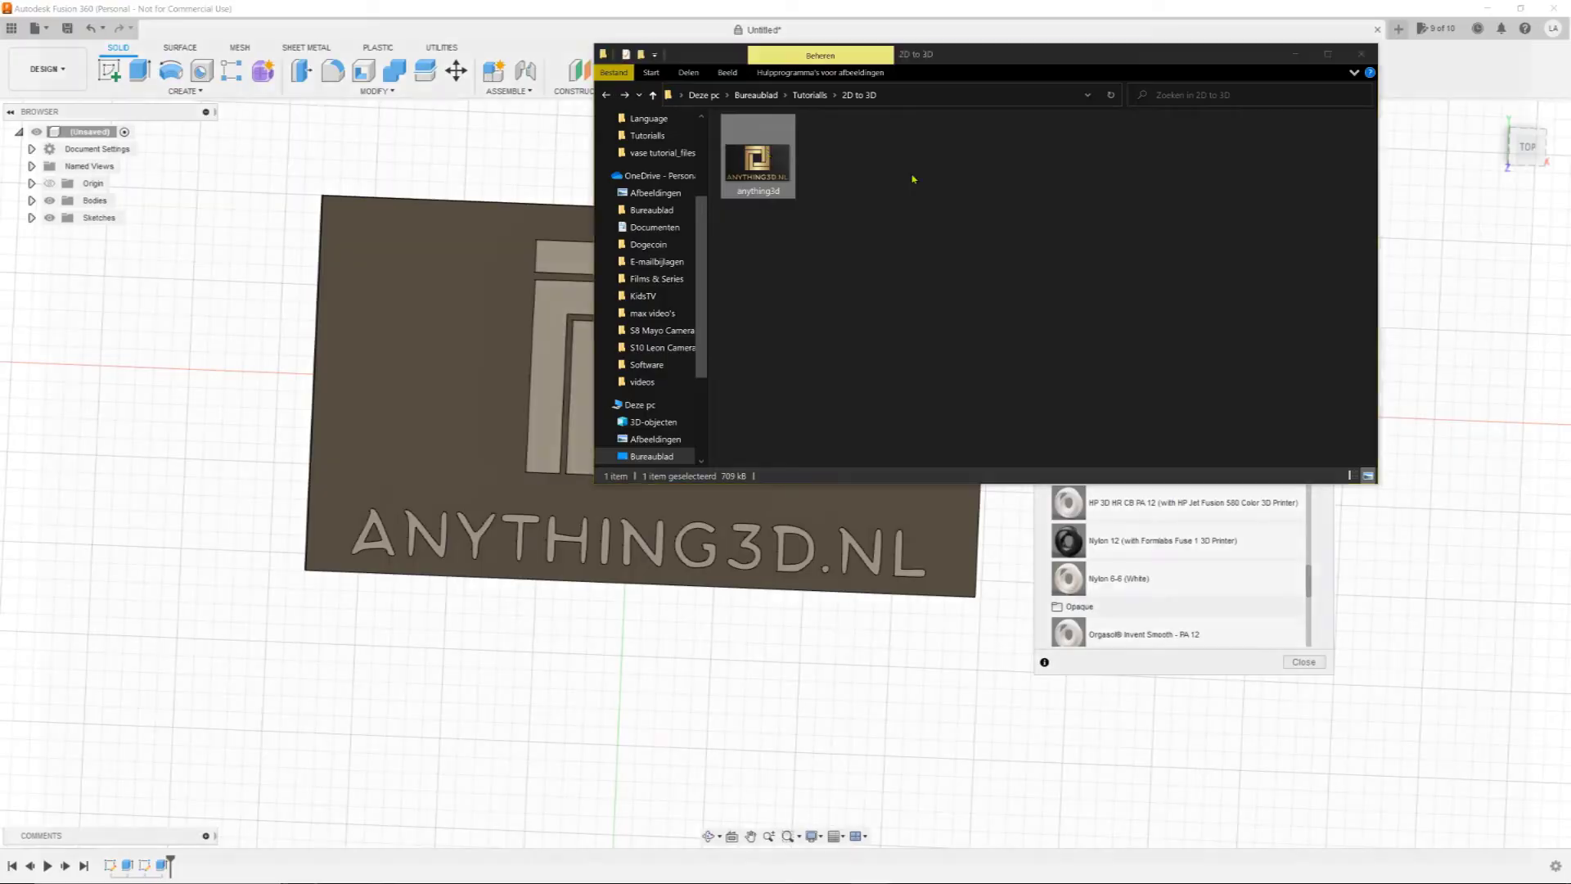
double_click(770, 154)
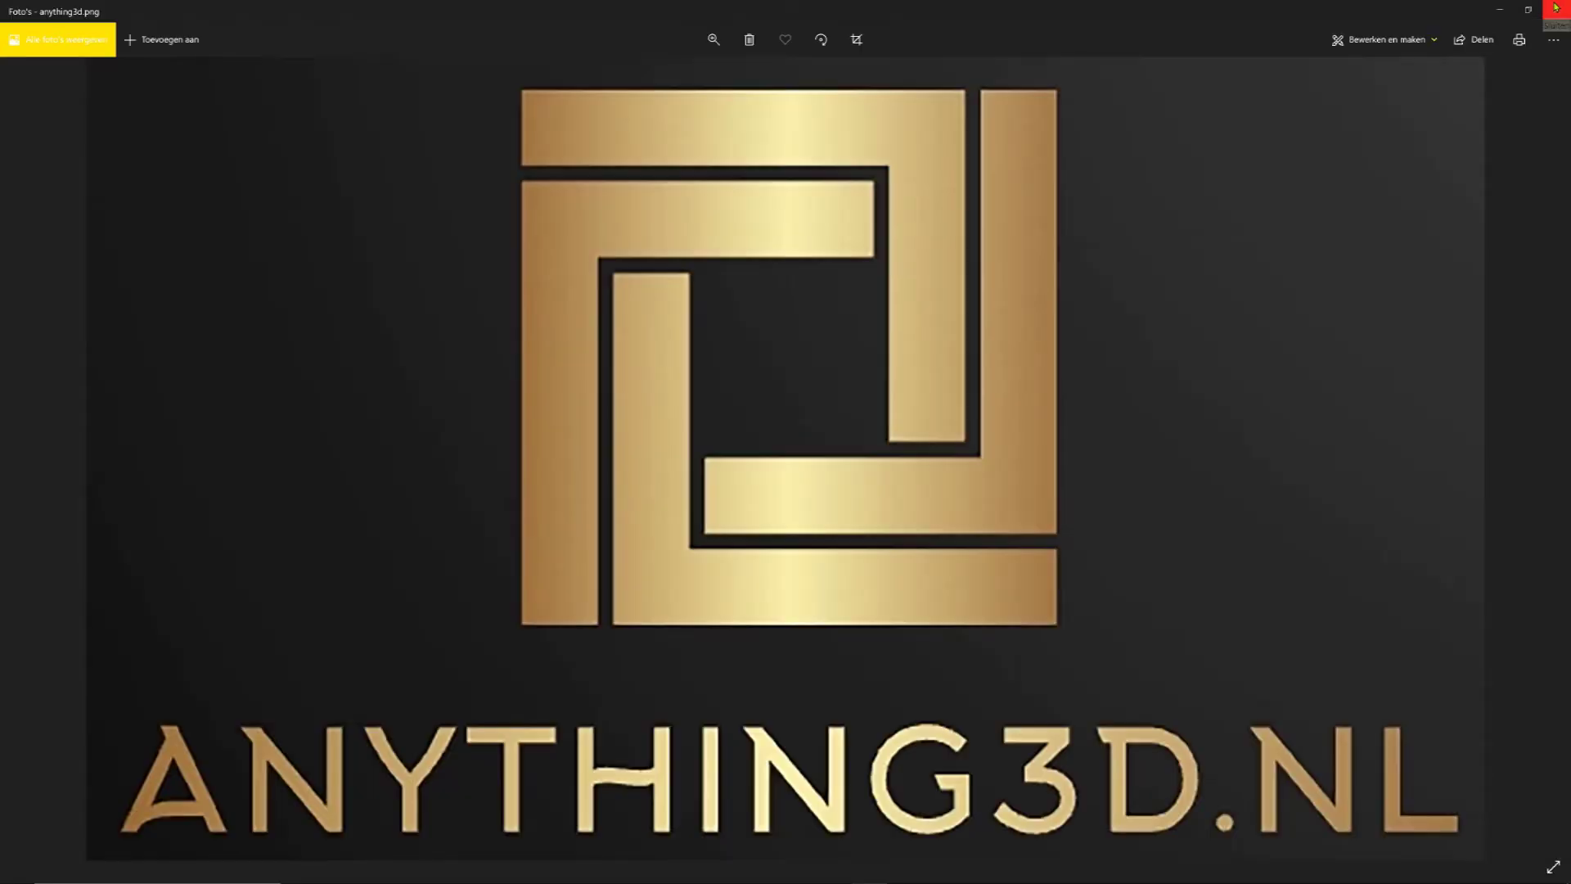
click(1555, 8)
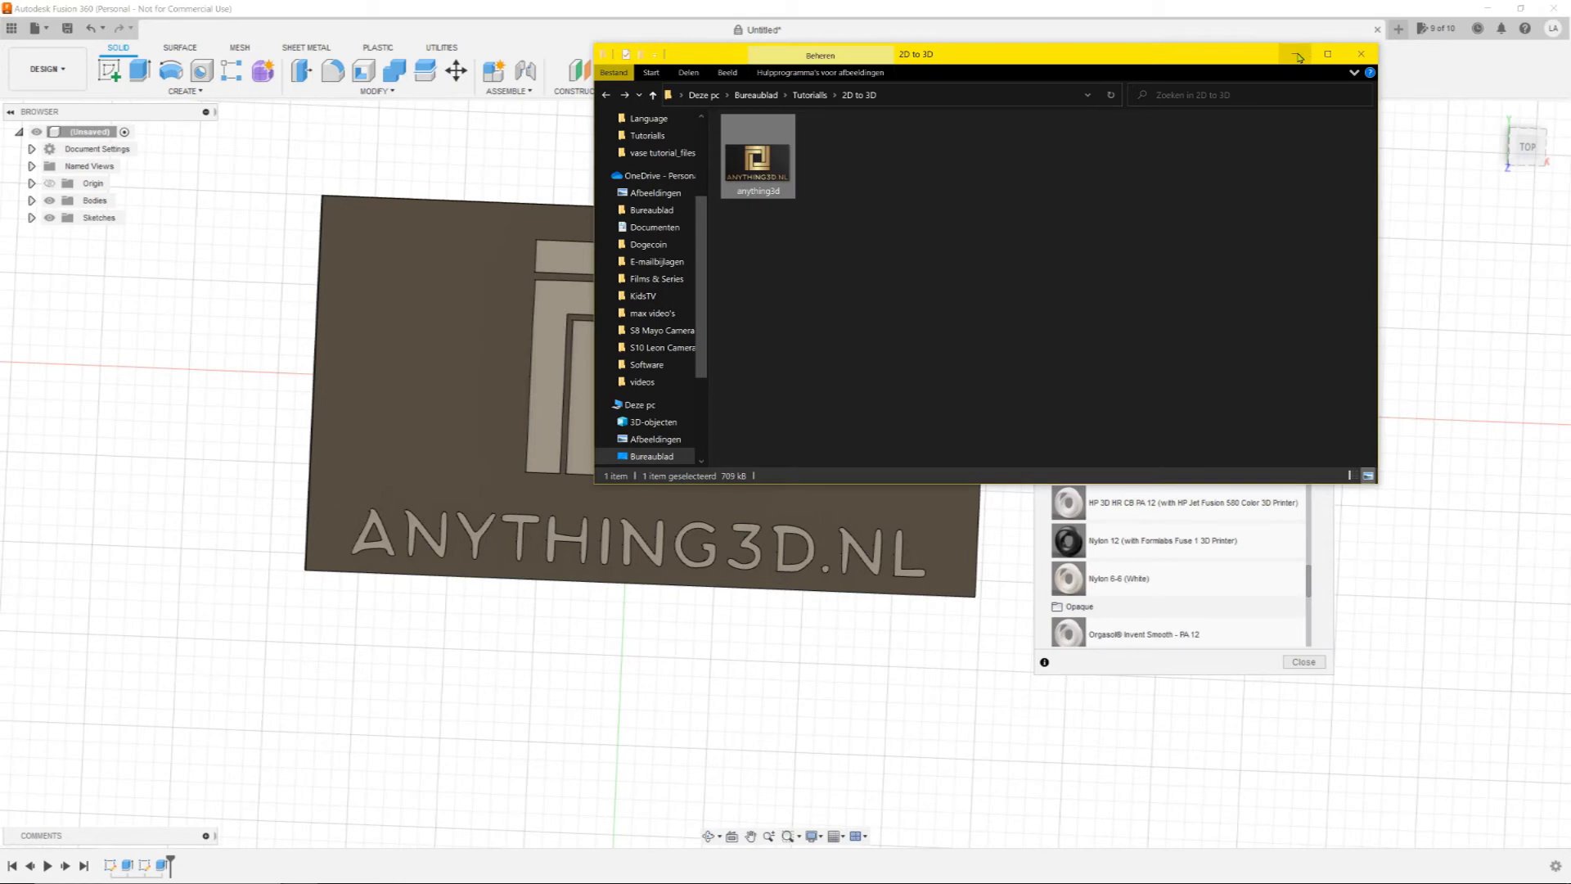
click(1299, 57)
scroll(1146, 540, up, 15)
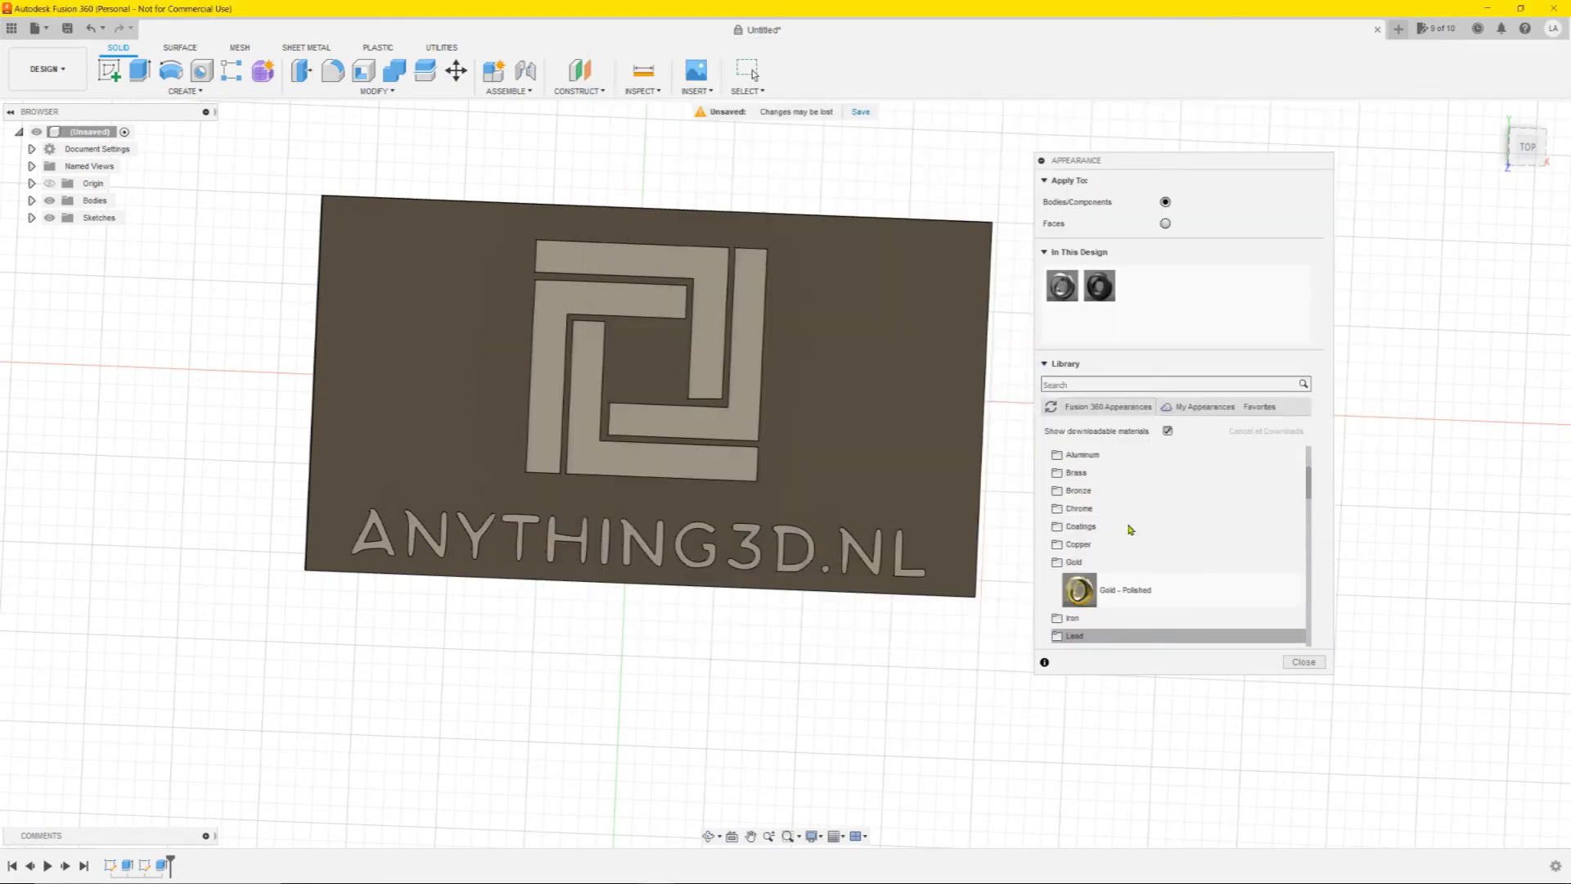
Step: Apply Gold - Polished to the right-hand L piece of the logo
scroll(1081, 568, up, 3)
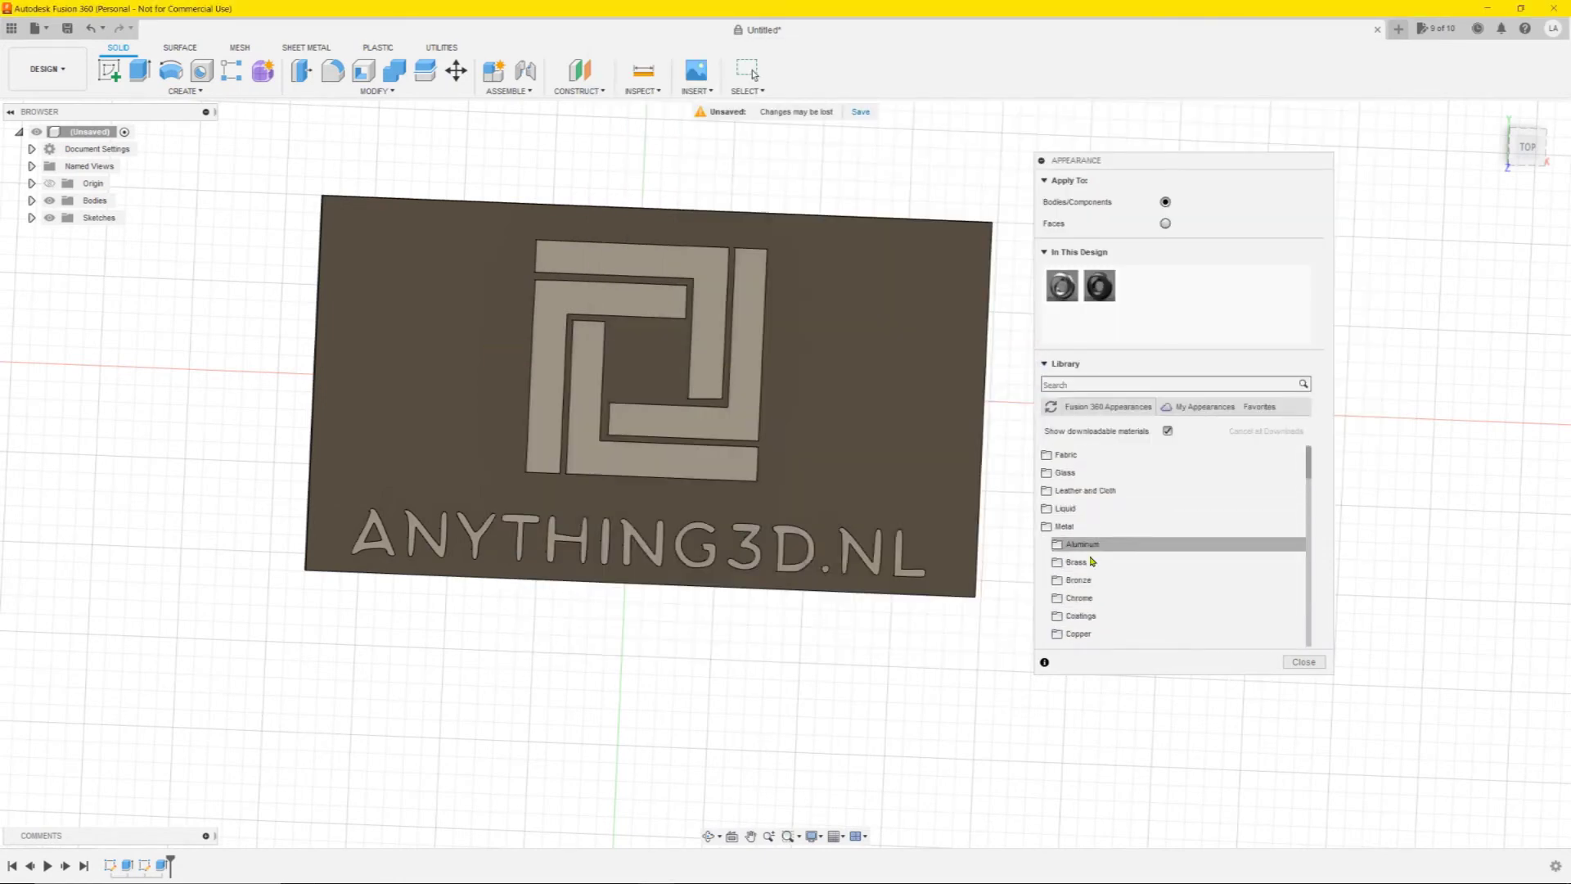
scroll(1109, 532, down, 5)
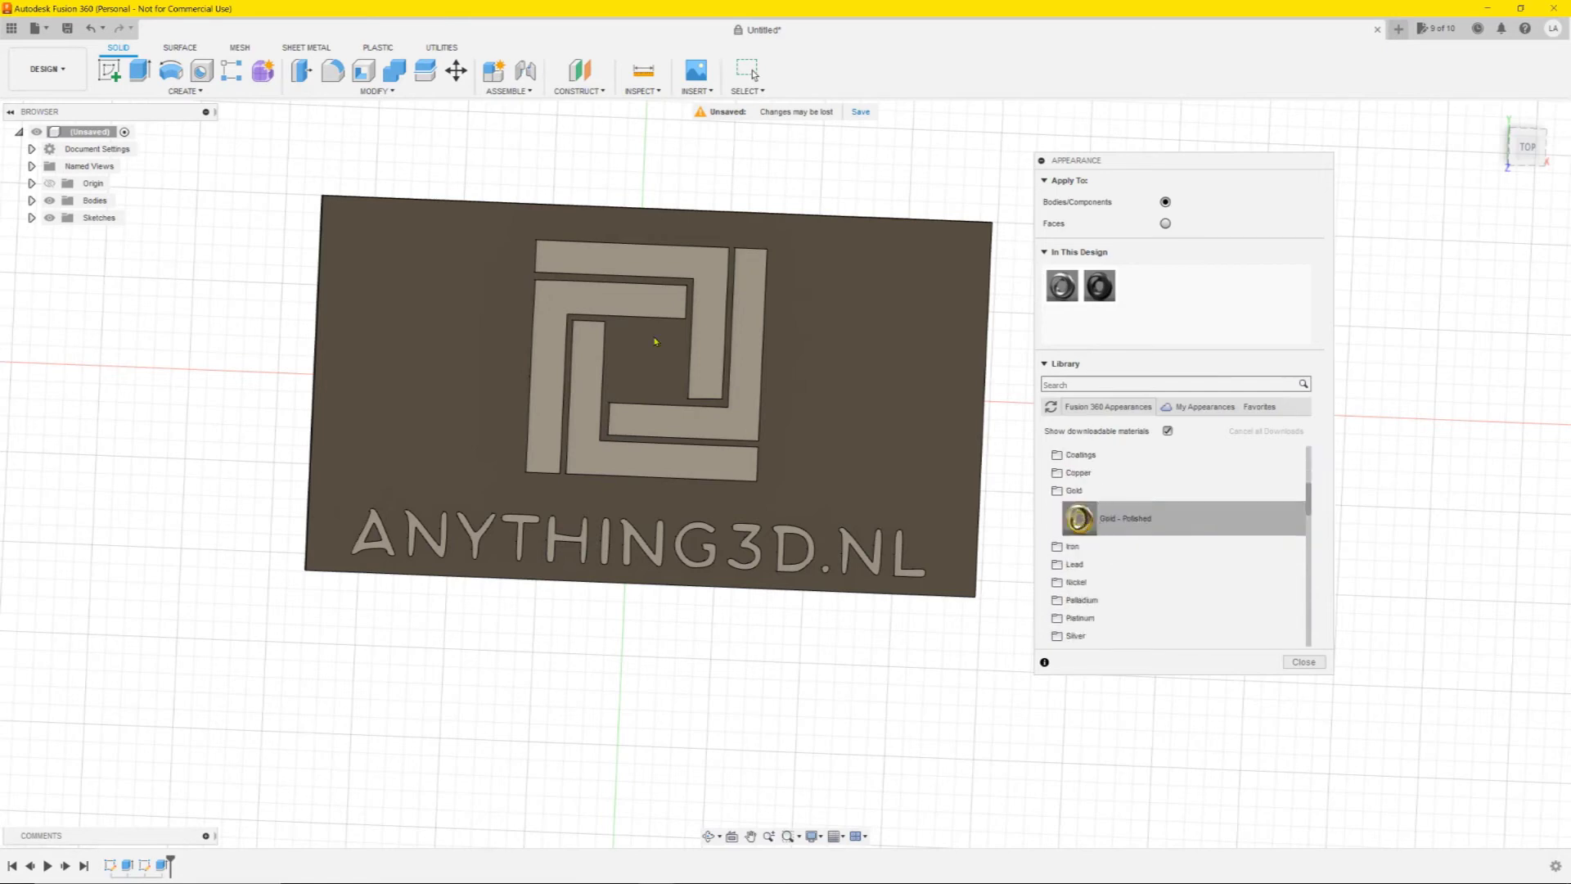
drag(655, 341, 658, 343)
drag(1084, 519, 773, 322)
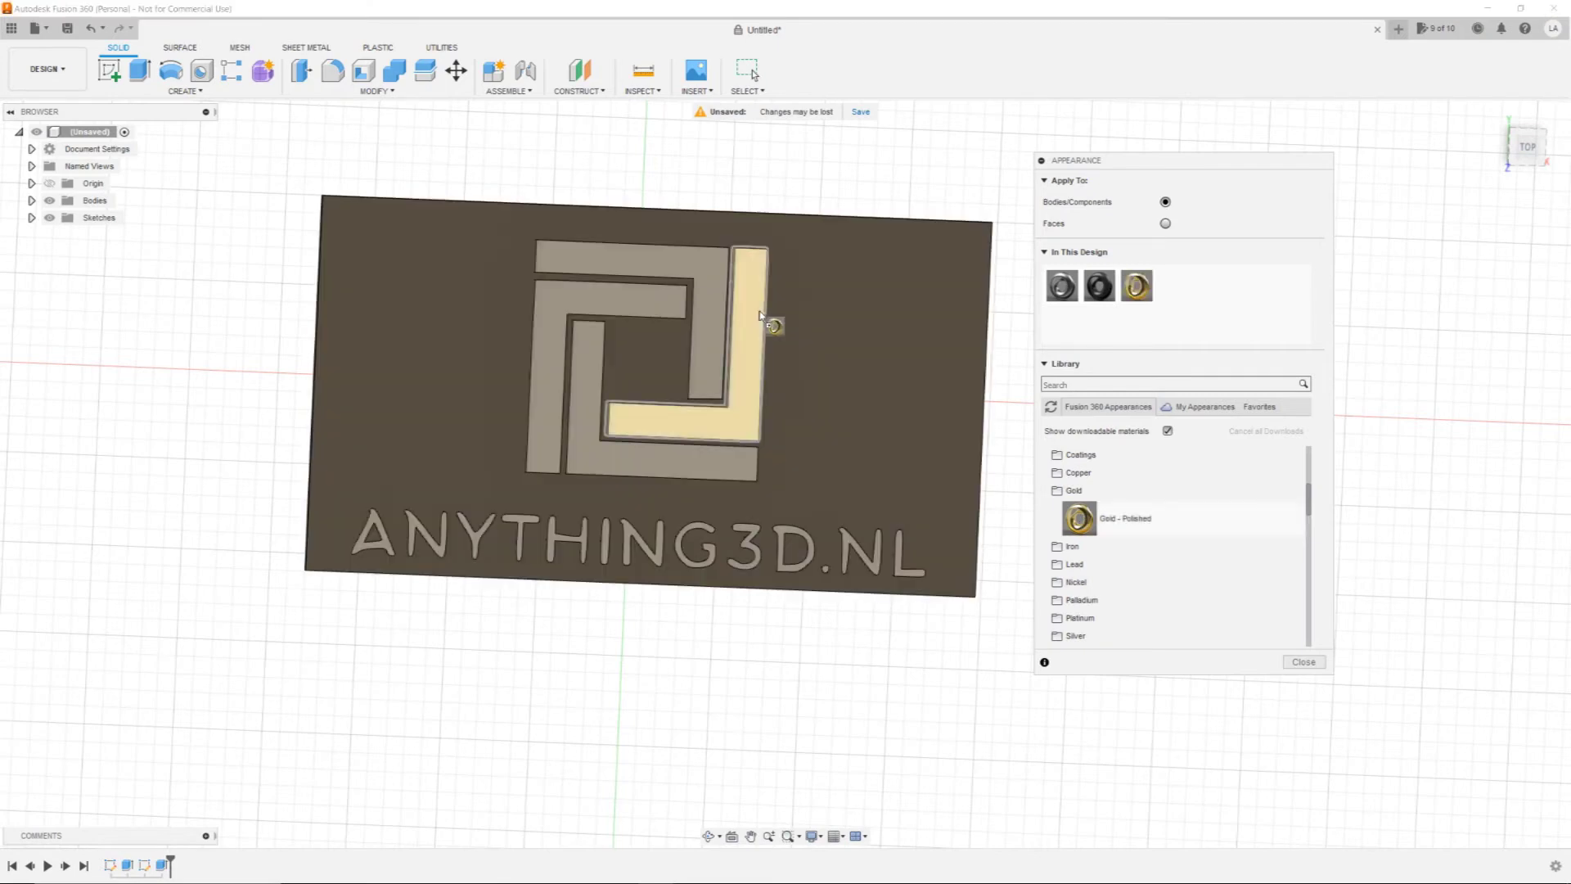
shift+middle_drag(791, 311, 694, 261)
Step: Select the outer and inner L pieces and give them Gold - Polished too
click(686, 265)
click(629, 282)
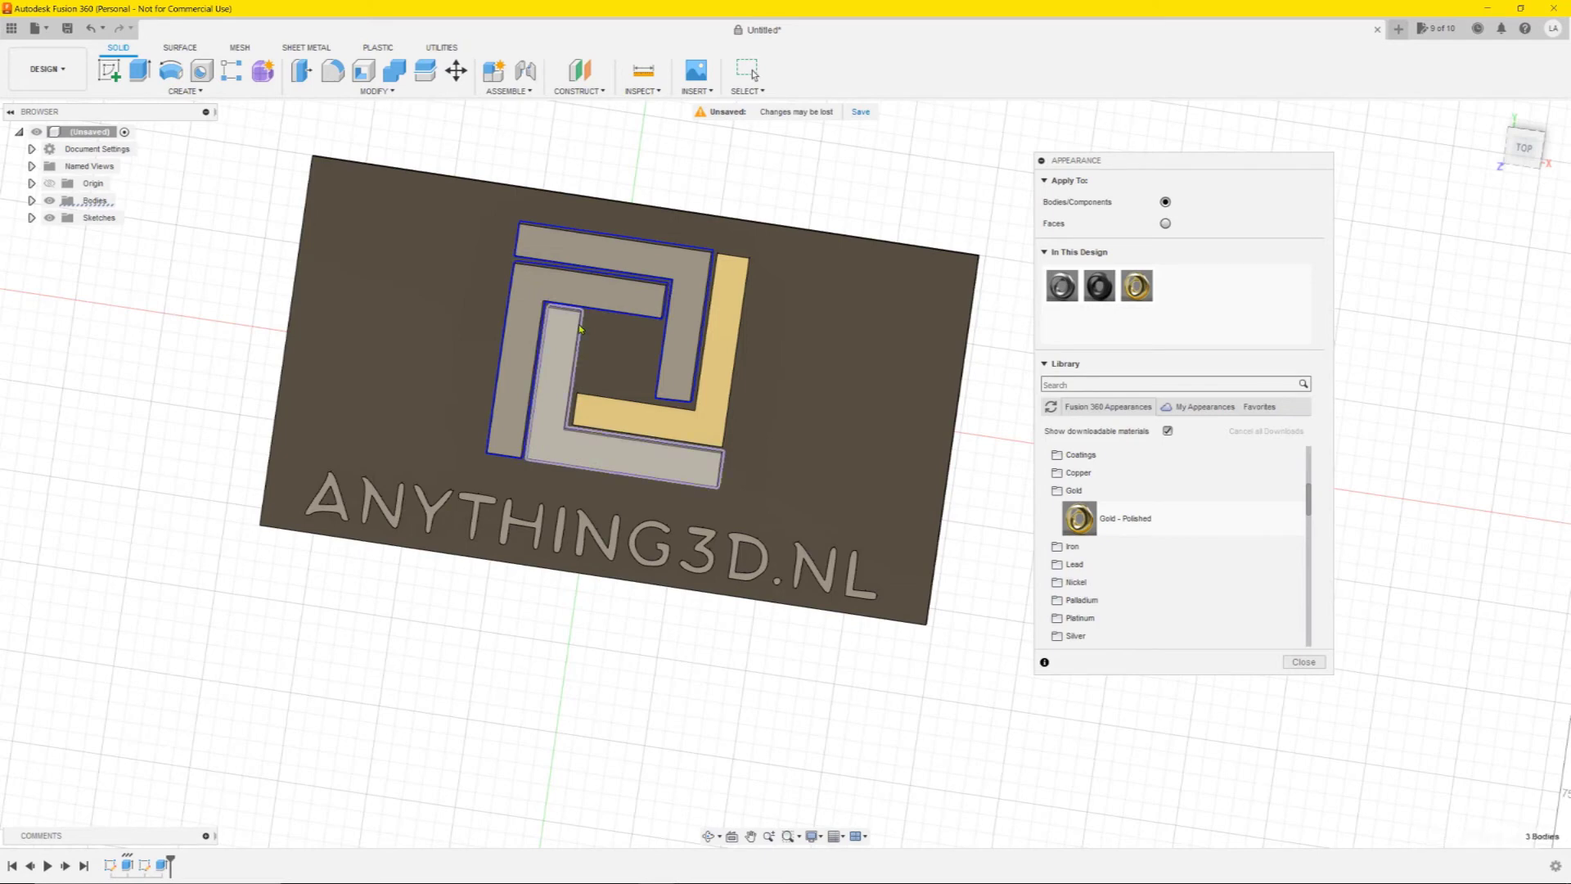
drag(1080, 518, 694, 467)
shift+middle_drag(762, 342, 357, 540)
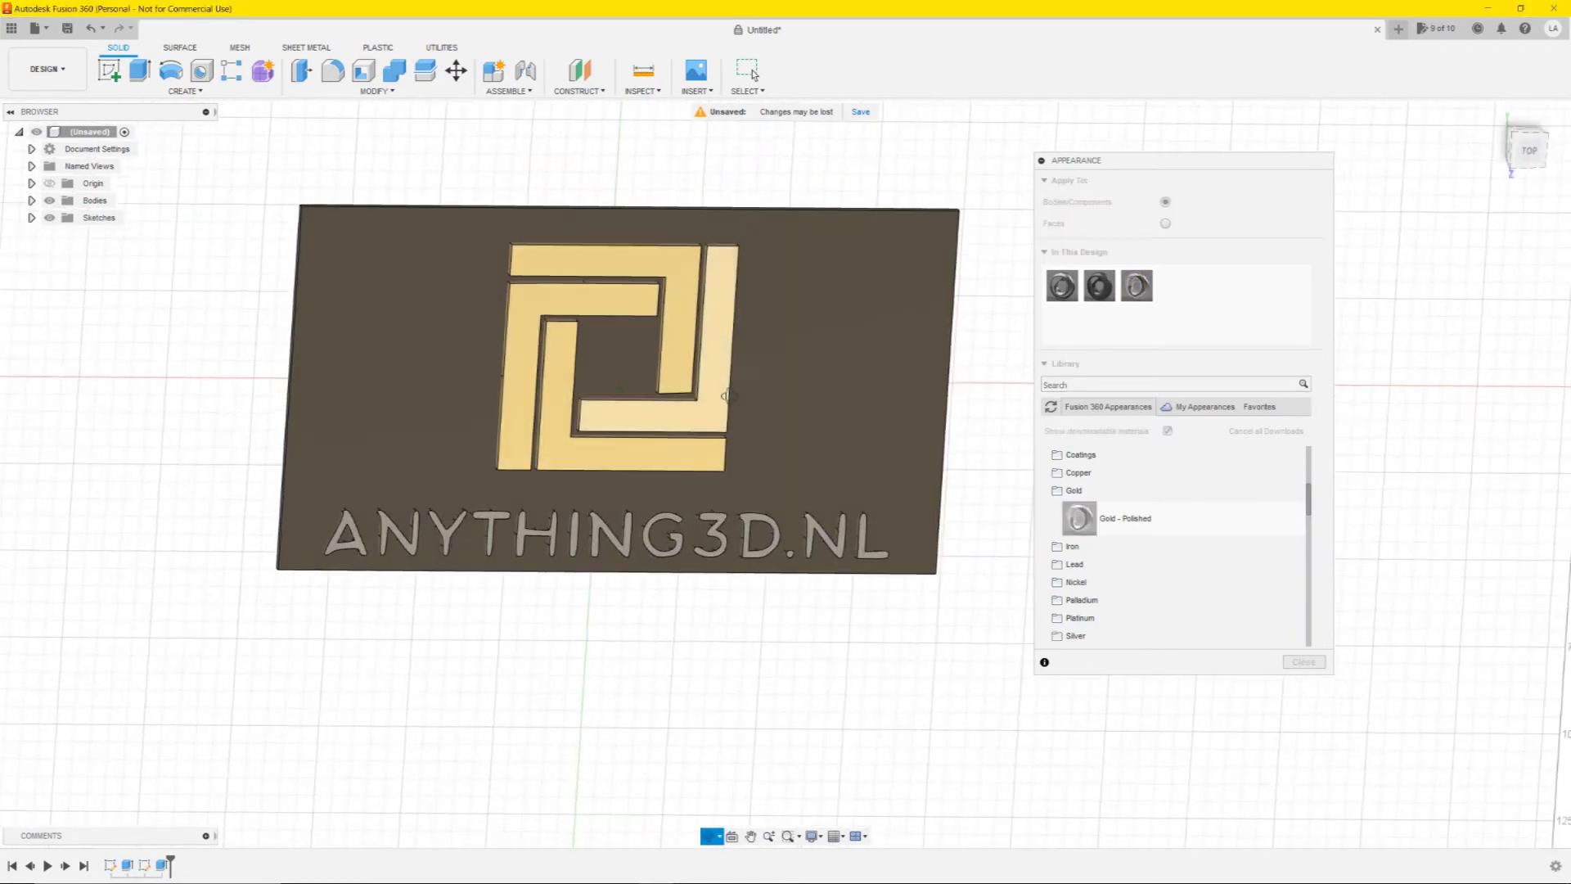
Step: Select the ANYTHING3D.NL letter bodies and apply Gold - Polished to them
scroll(354, 546, up, 6)
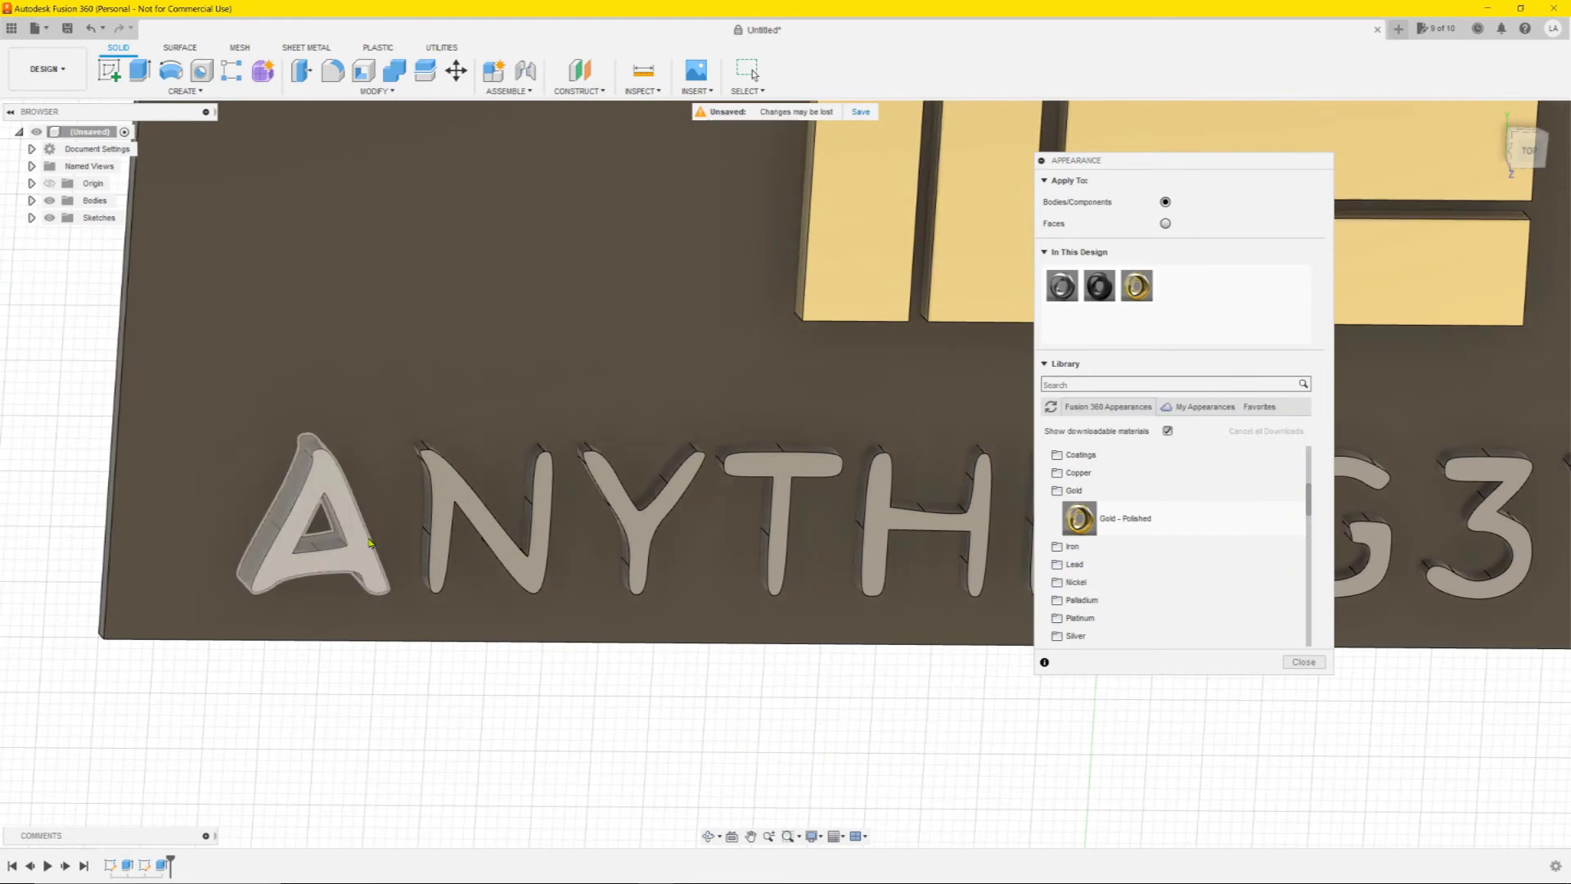
click(370, 543)
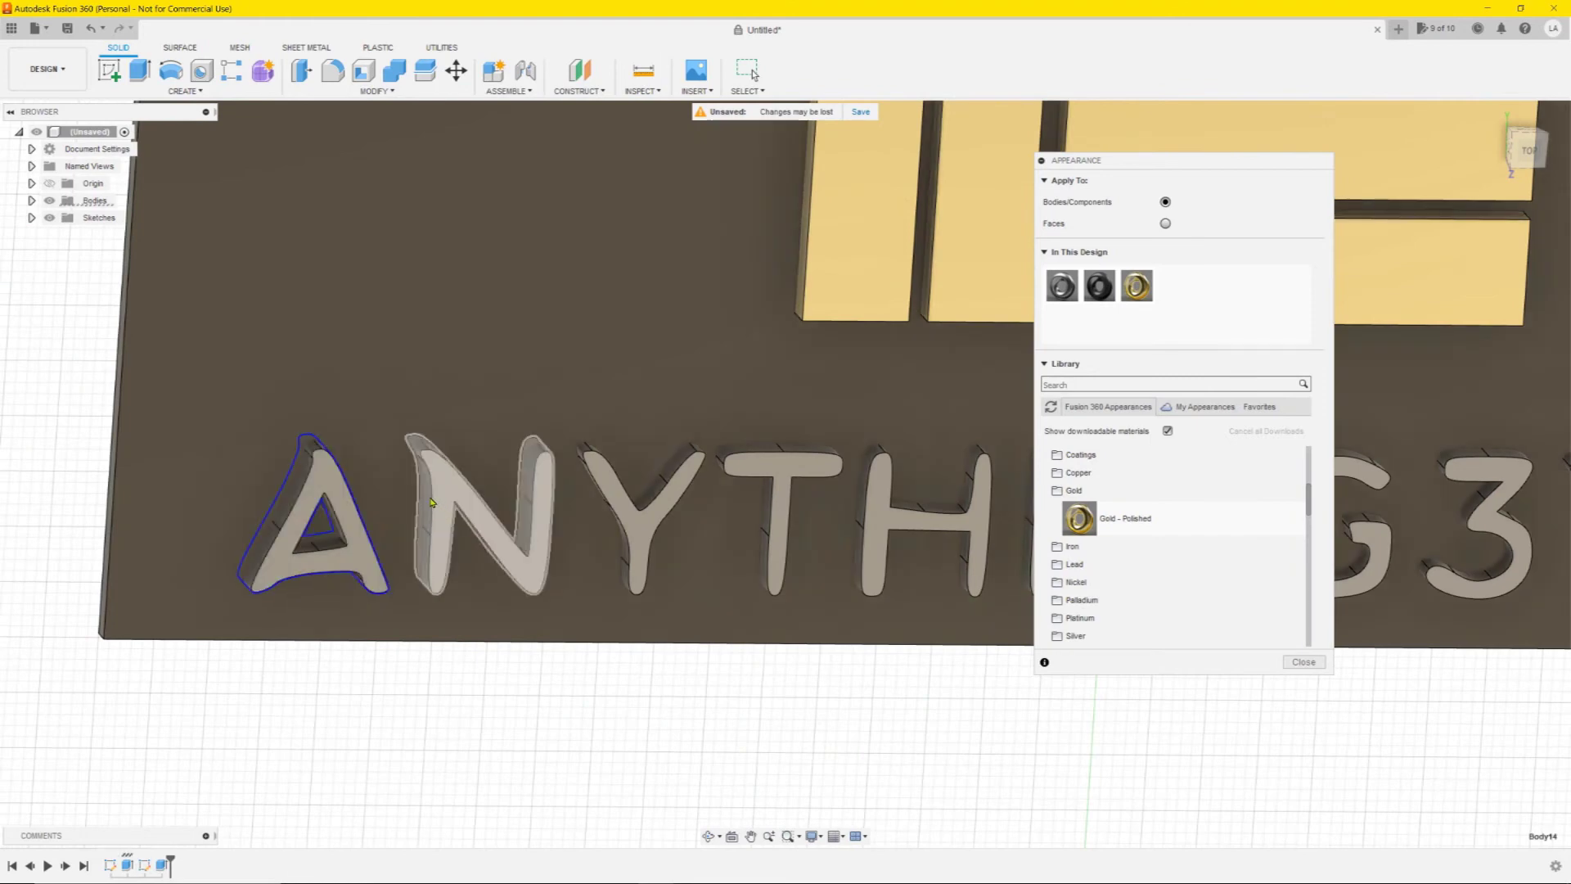
click(444, 500)
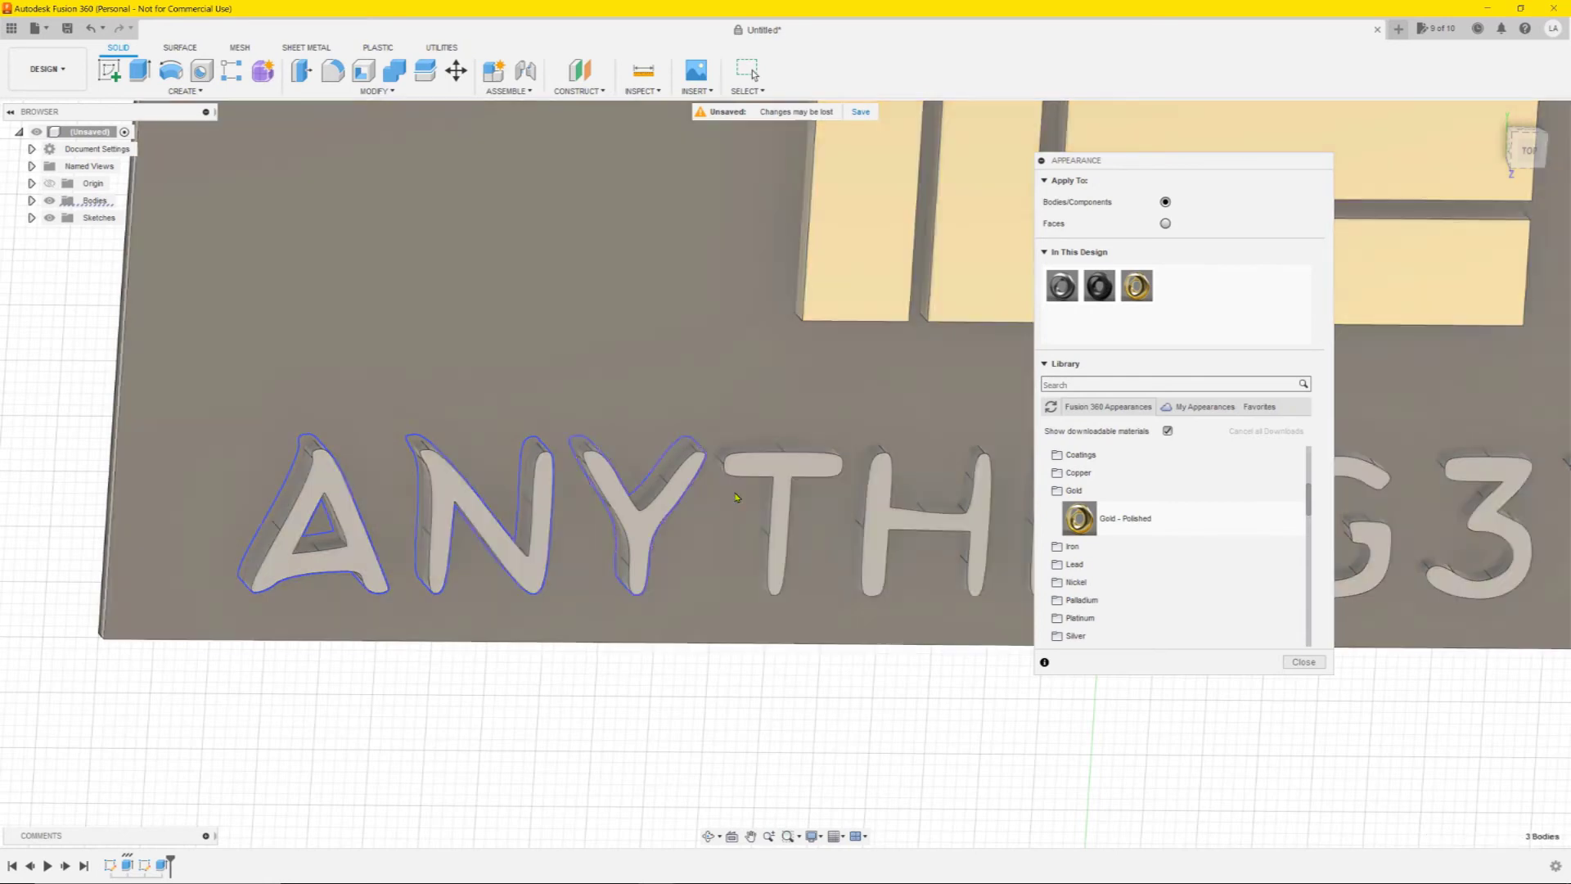
click(778, 524)
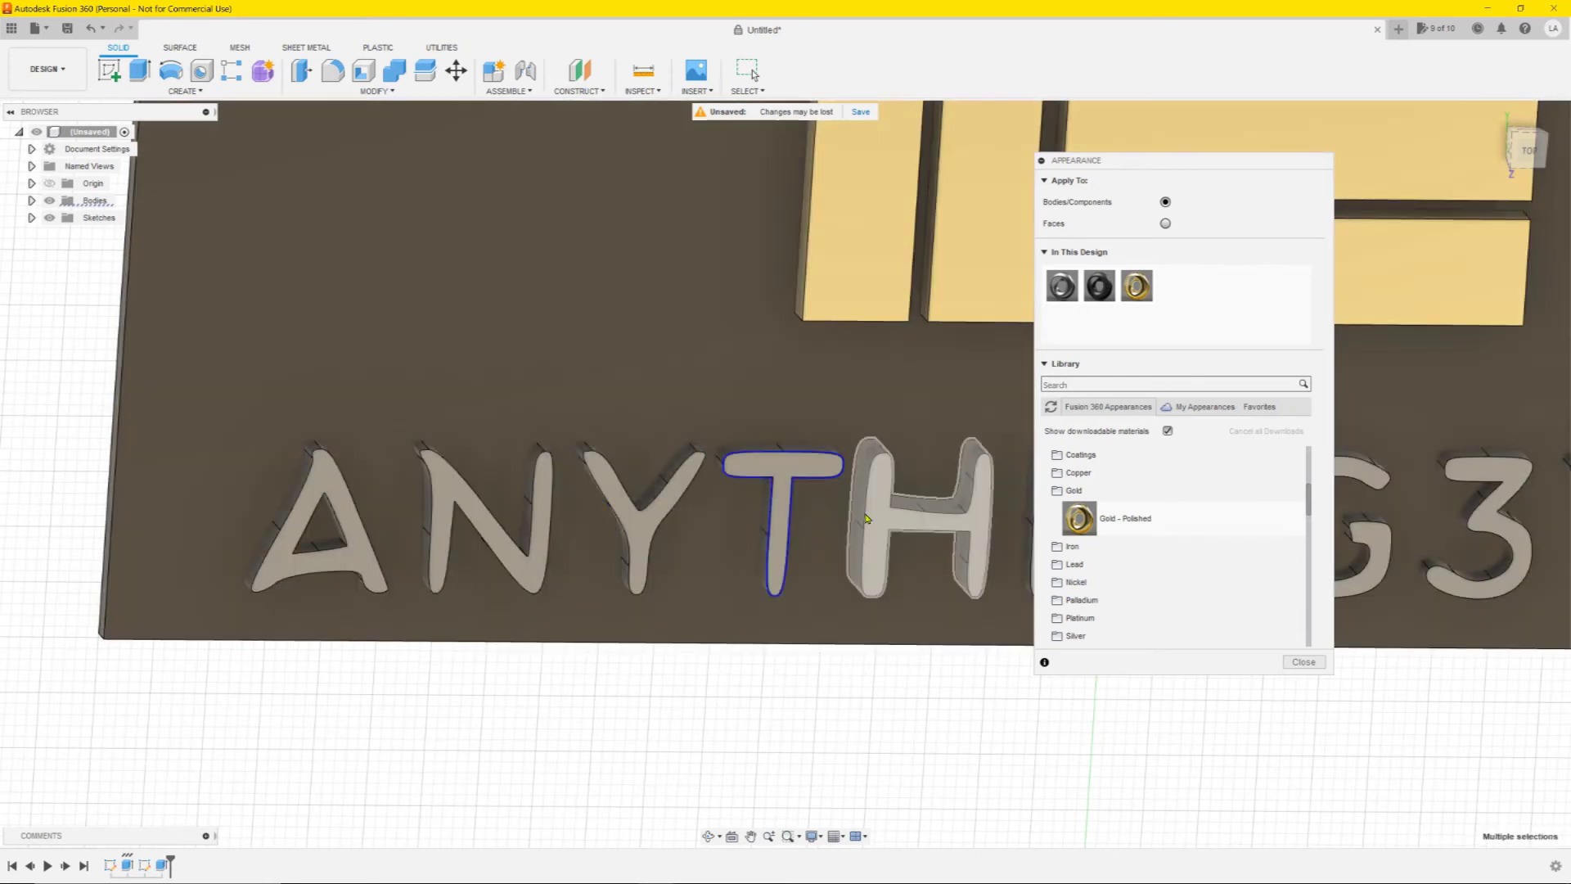
middle_drag(866, 517, 331, 467)
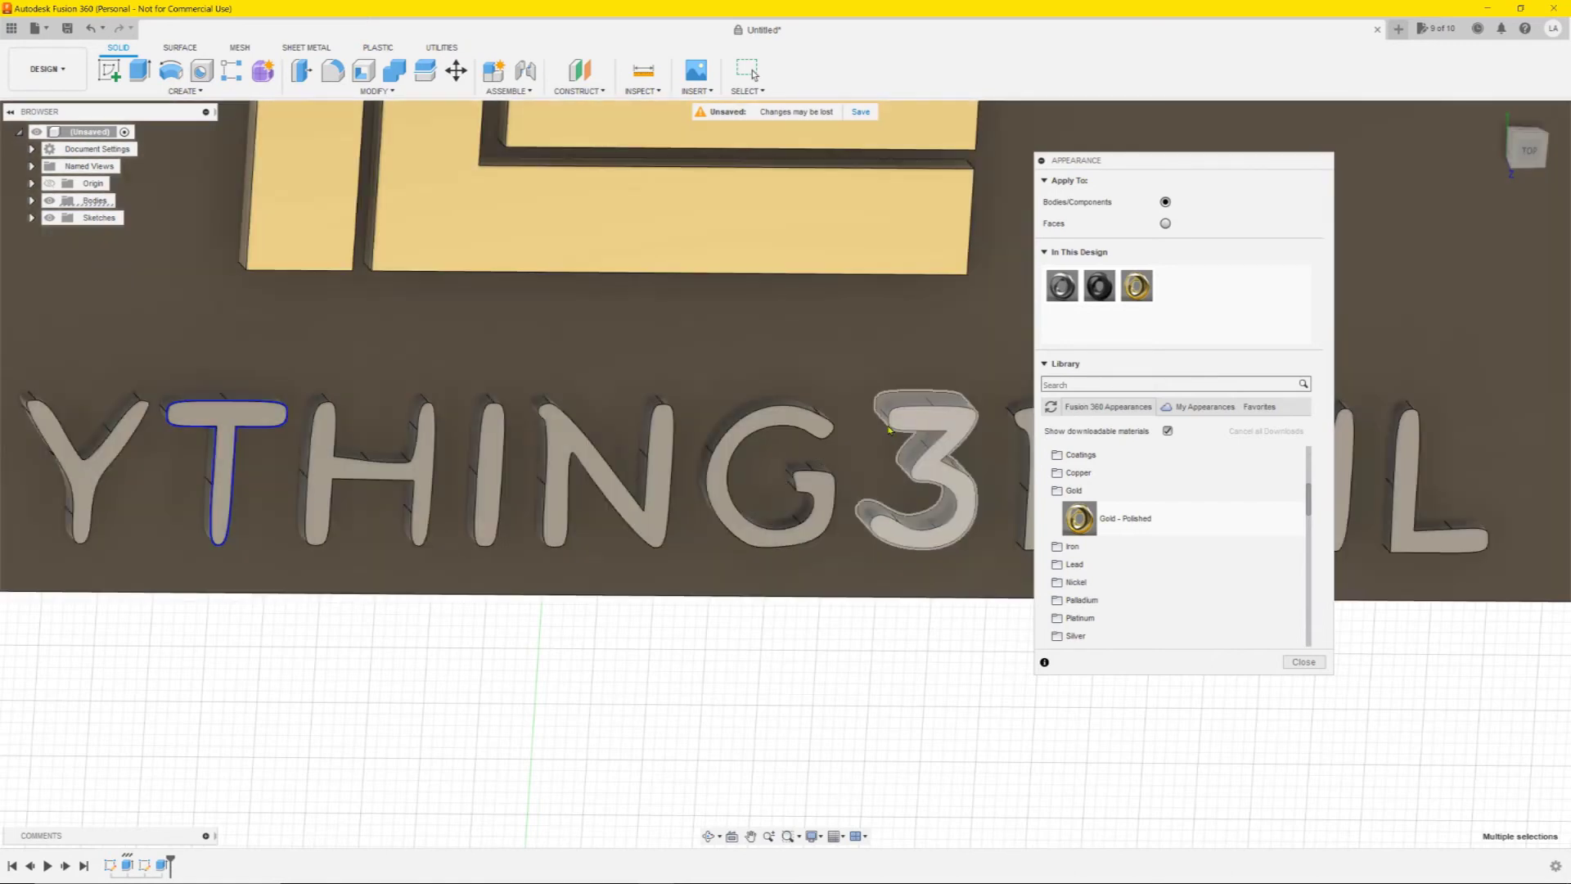
middle_drag(925, 471, 415, 477)
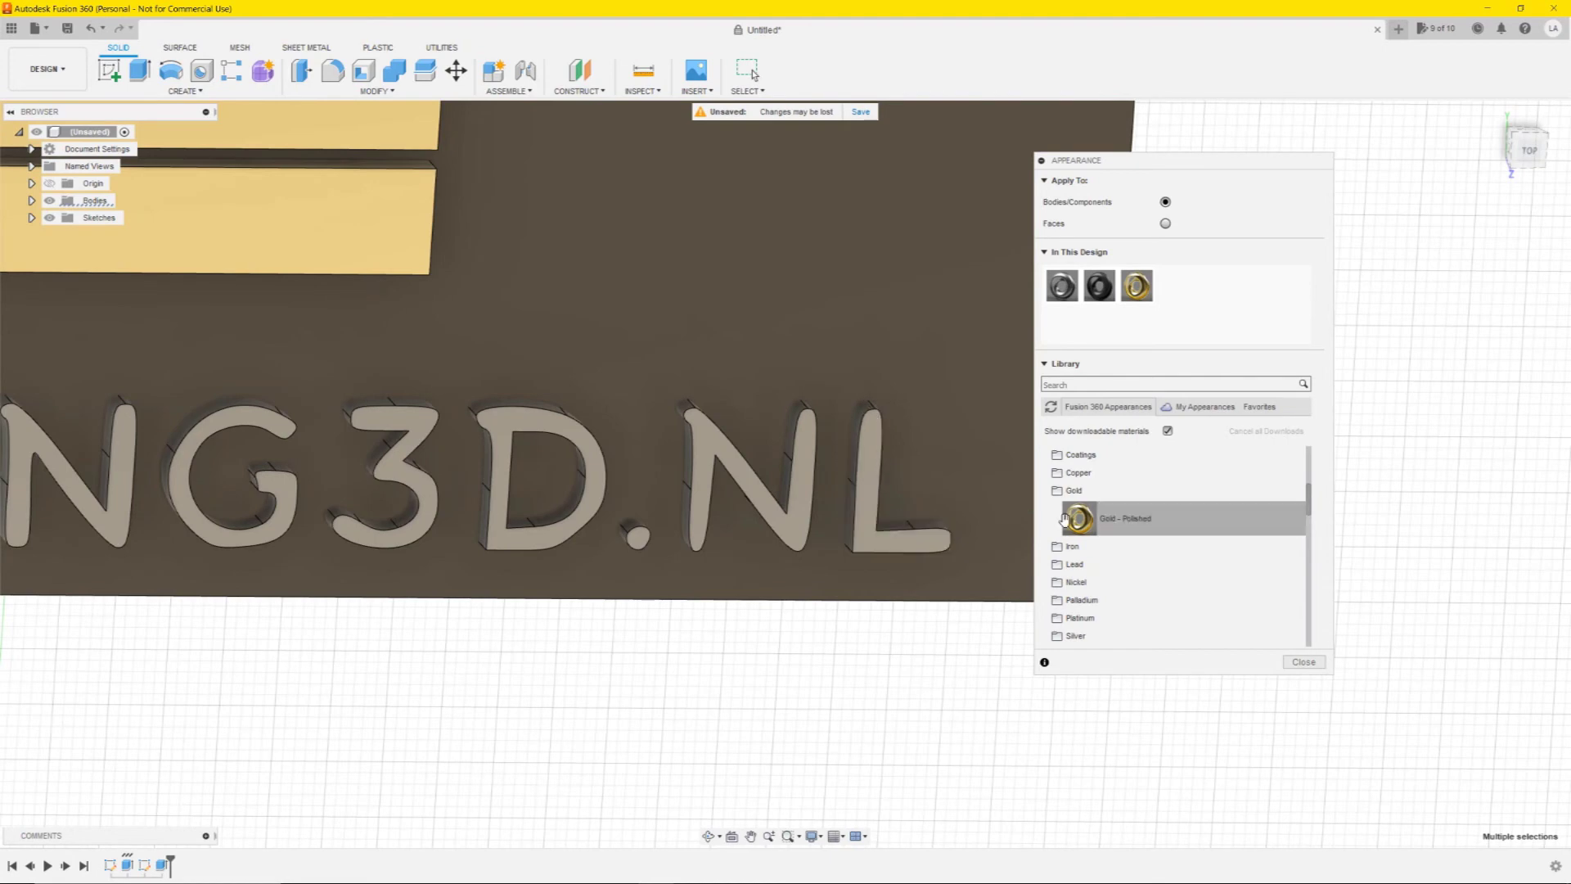
drag(1085, 521, 870, 496)
Step: Apply Gold - Polished to the letter H, which was missed
scroll(465, 517, down, 5)
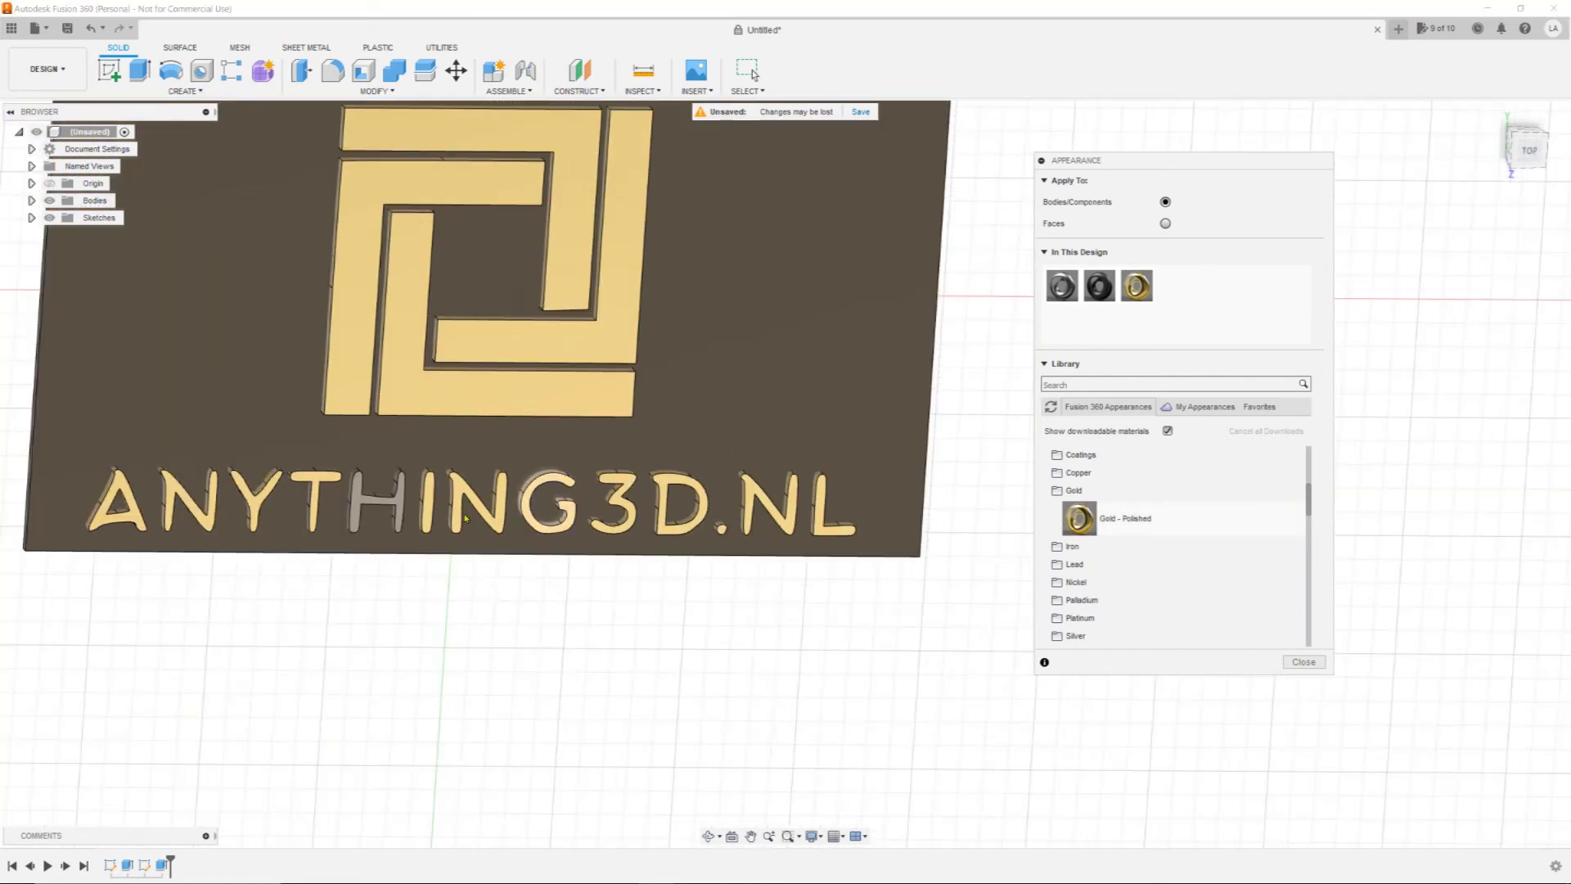
scroll(370, 497, up, 3)
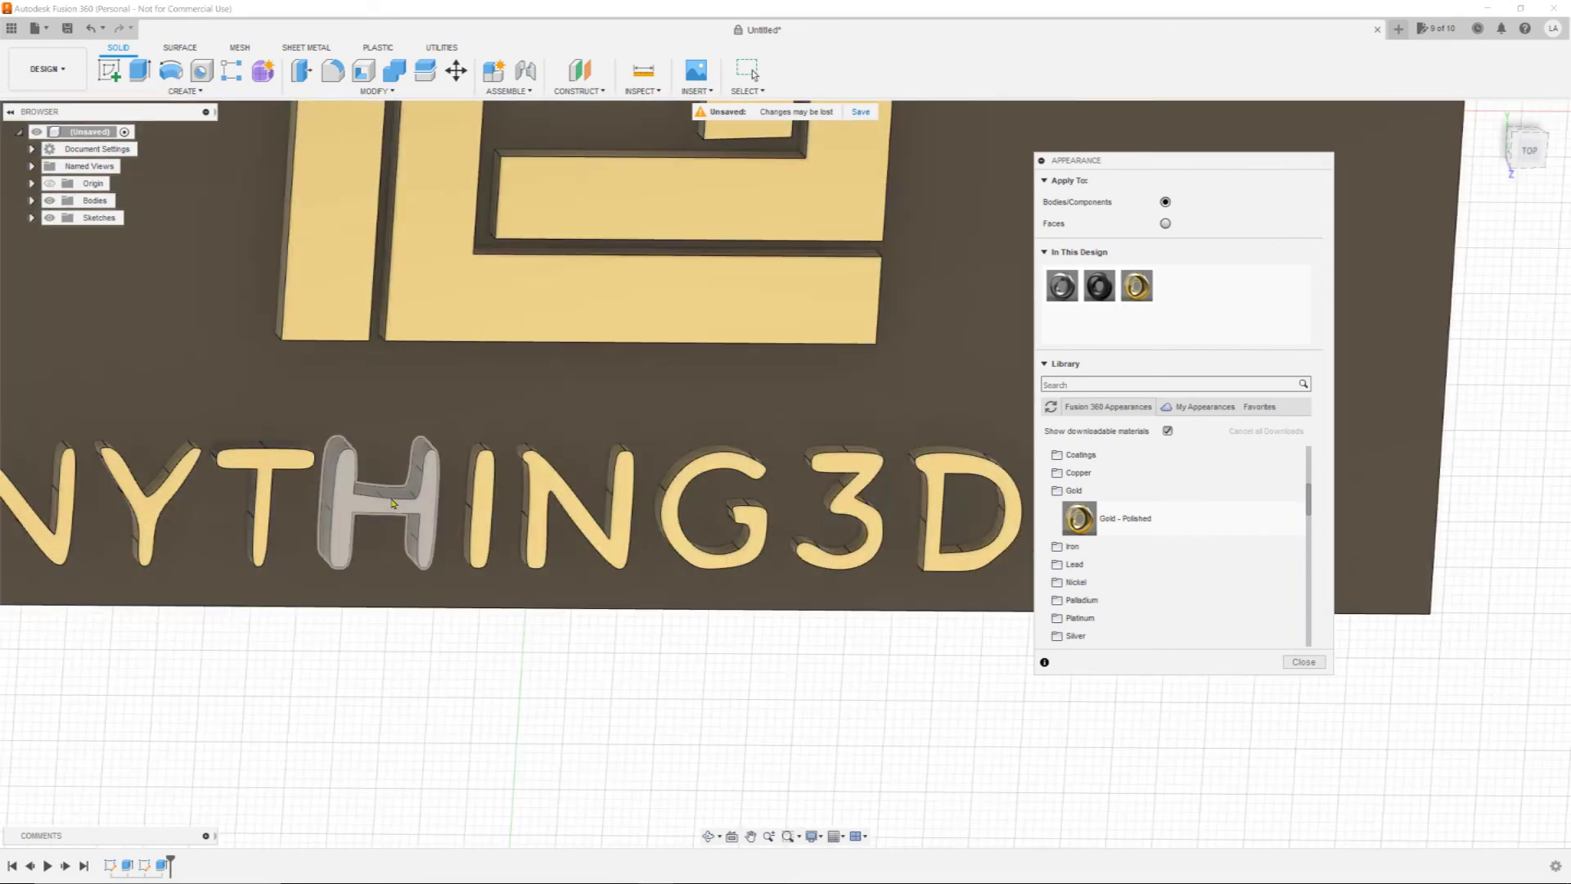
click(393, 503)
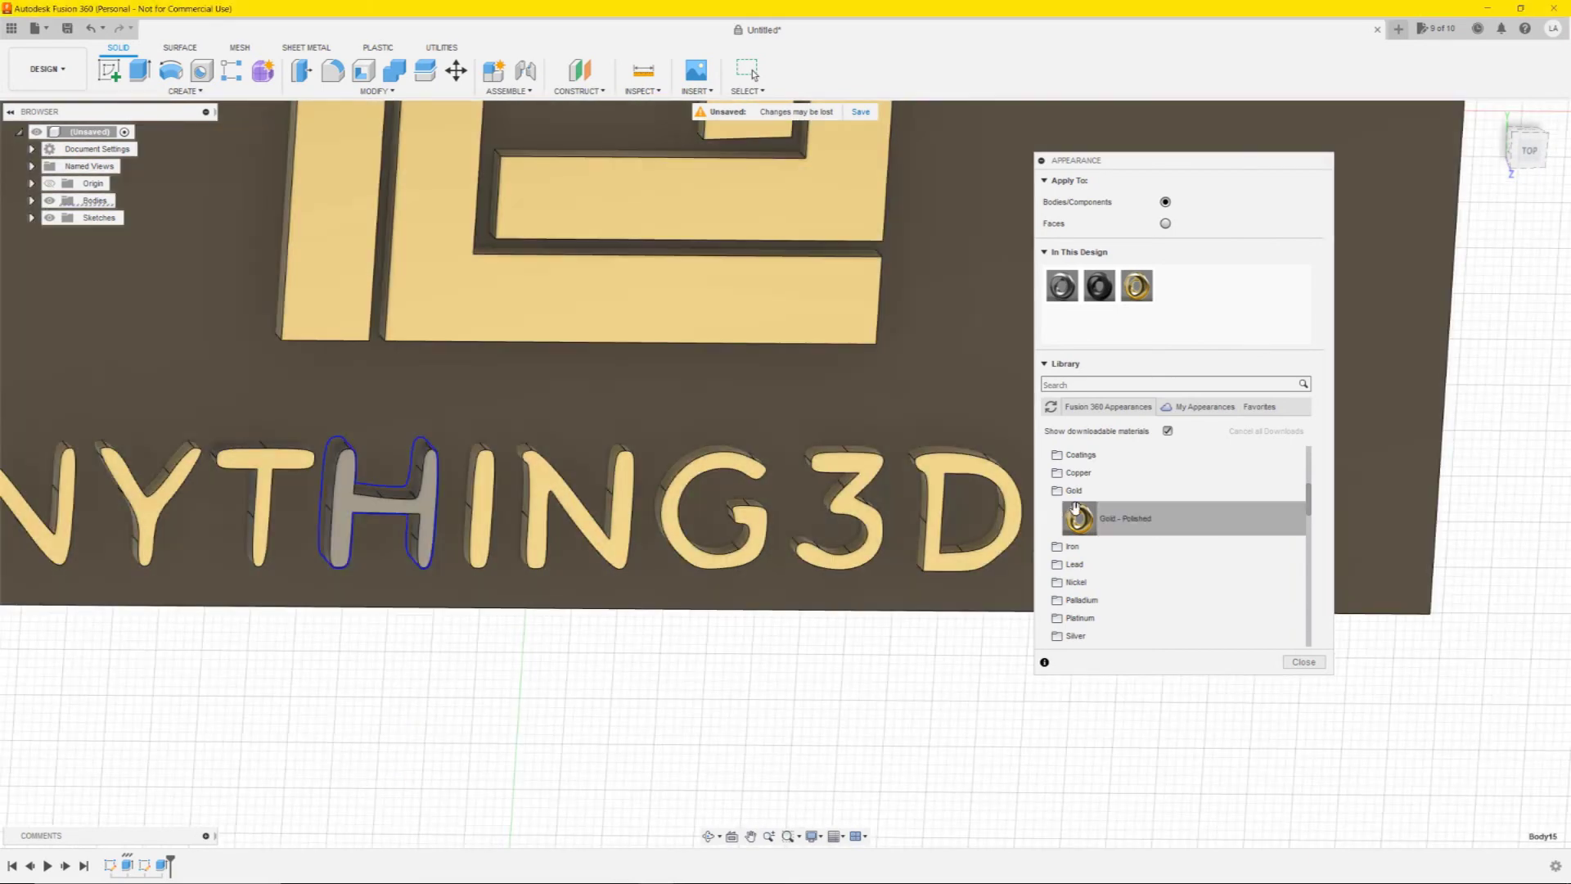
drag(1076, 512, 419, 511)
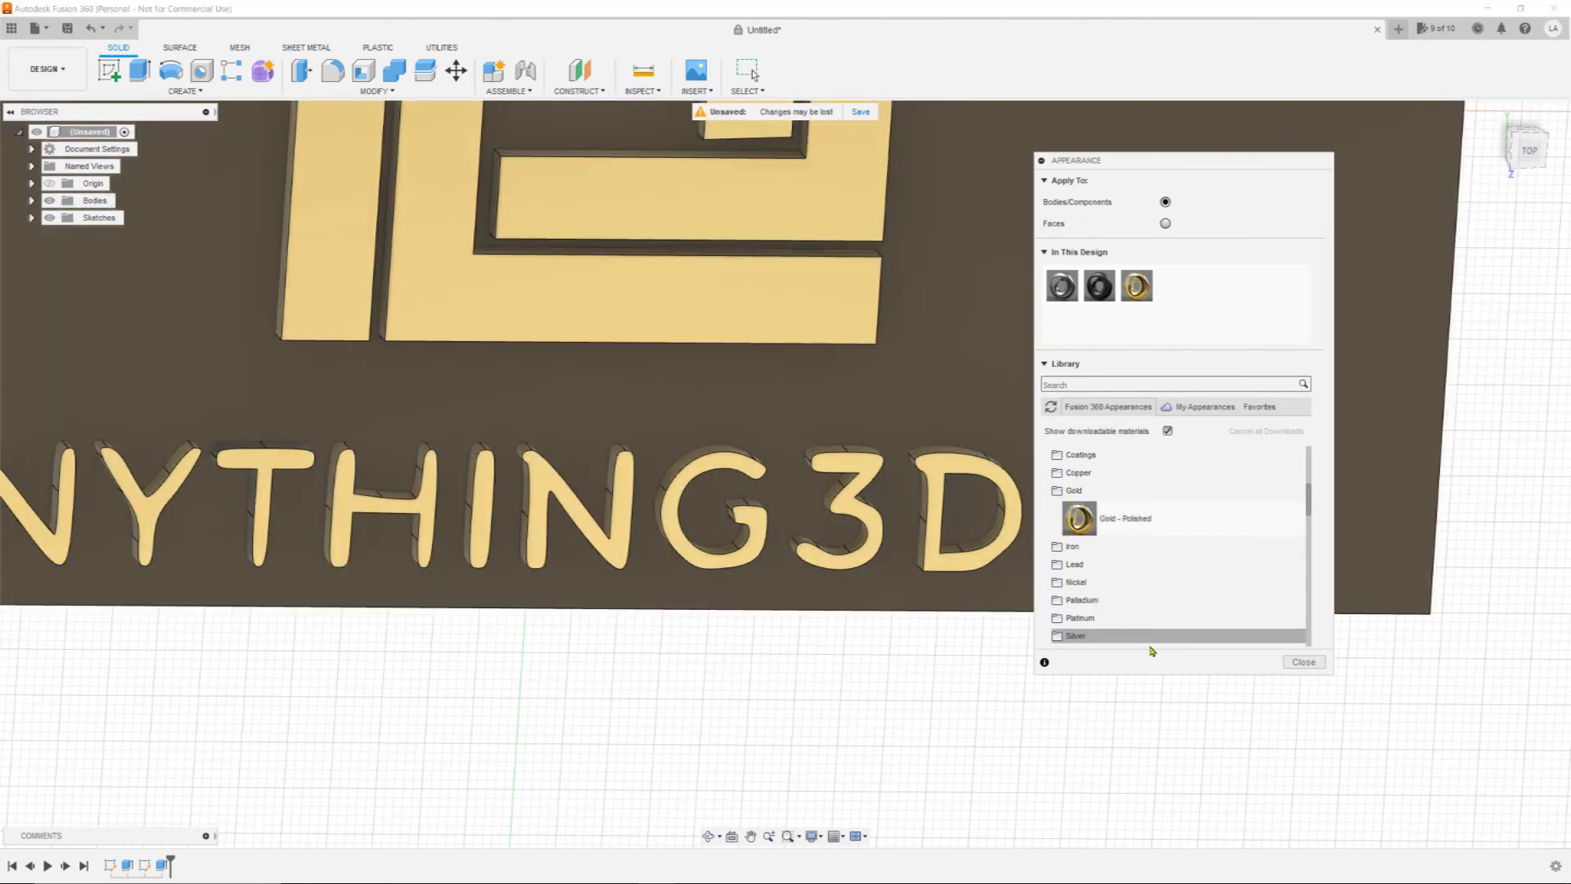
Step: Close the Appearance panel and show the gold-on-brown plate from the TOP view, centred
click(1301, 662)
scroll(1189, 641, down, 5)
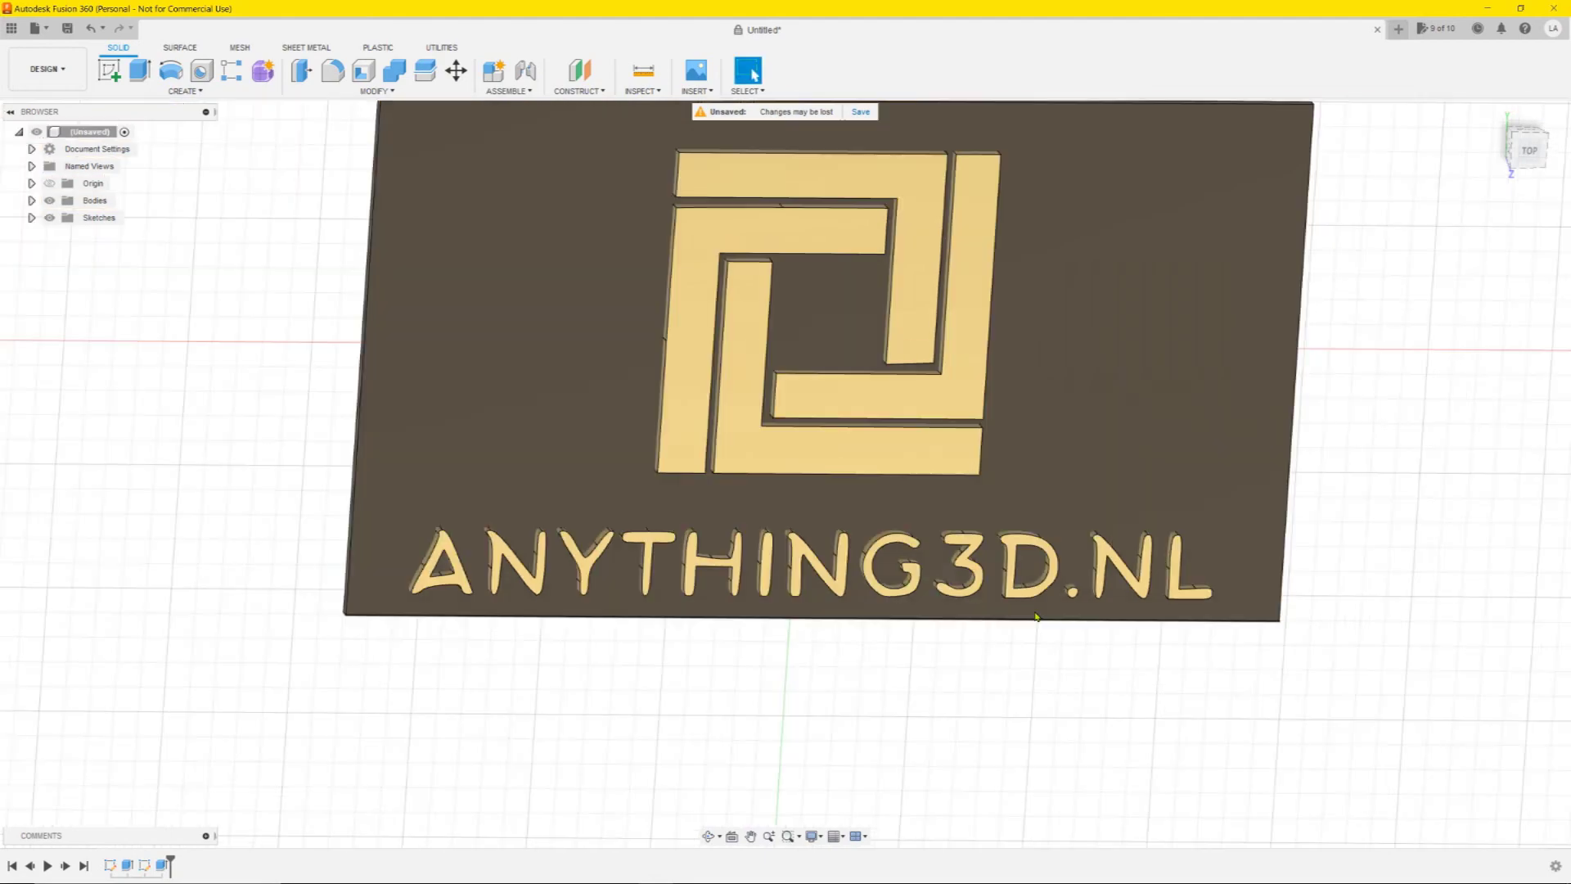
shift+middle_drag(762, 502, 778, 474)
scroll(778, 474, up, 5)
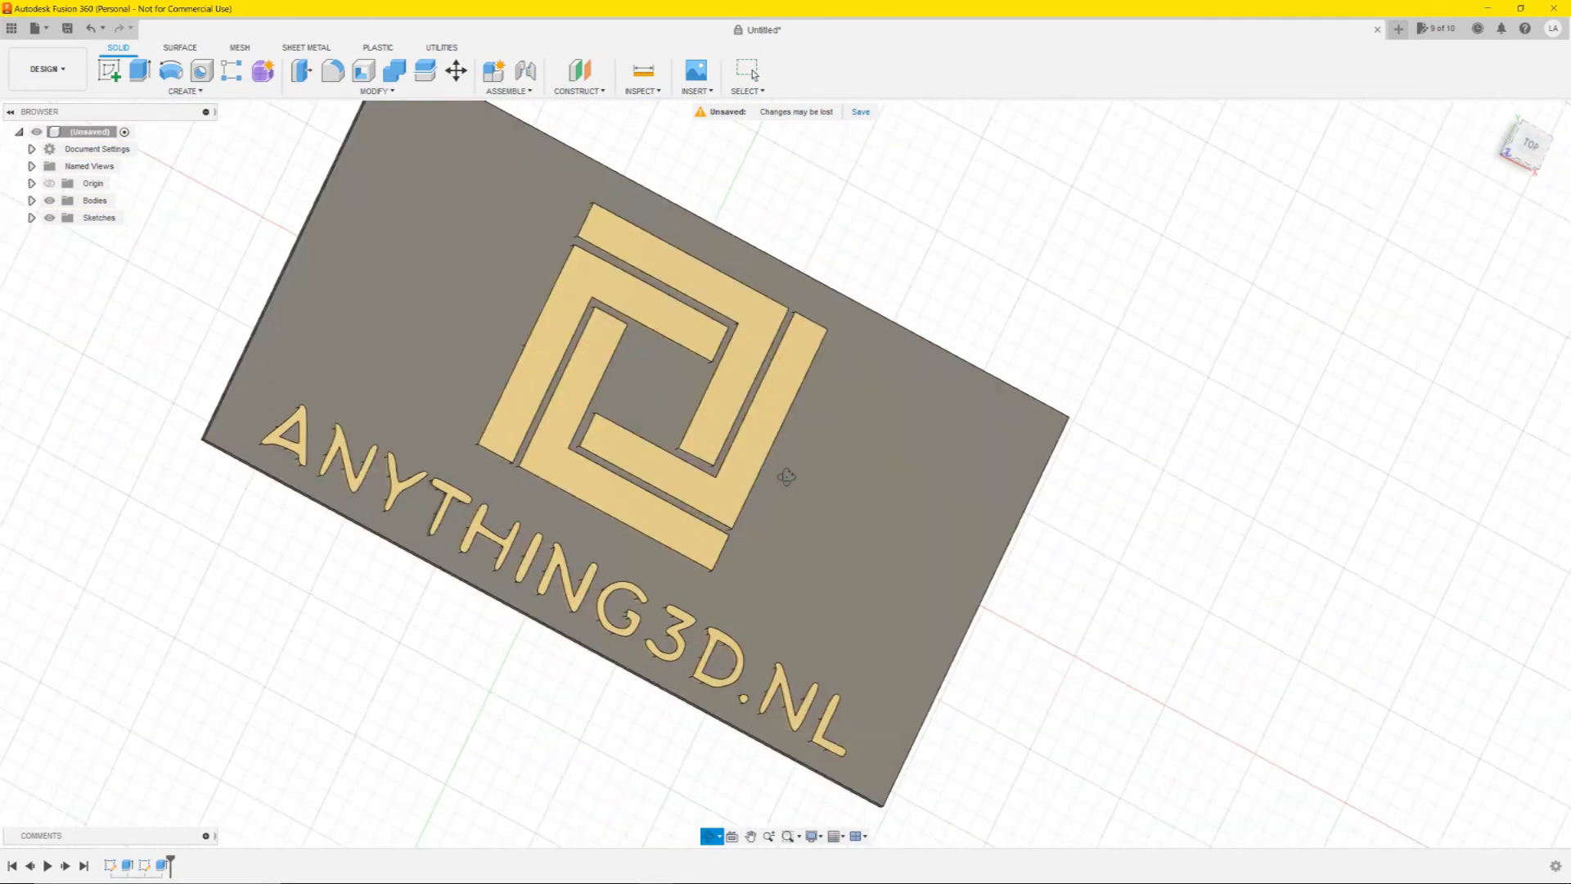
shift+middle_drag(1033, 386, 1422, 195)
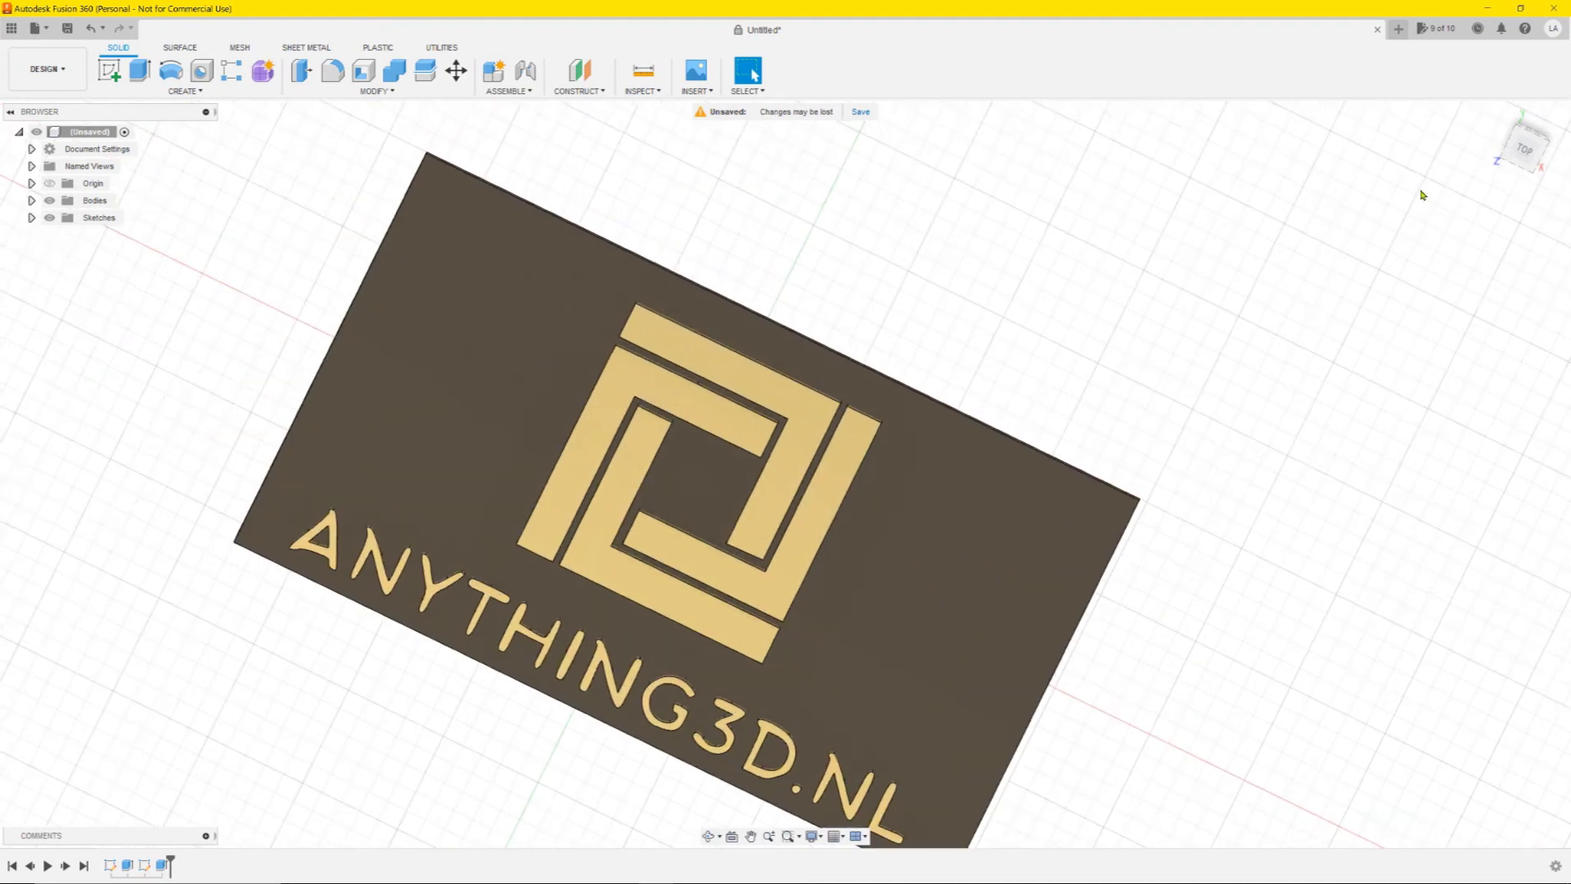
click(1526, 150)
middle_drag(971, 295, 953, 143)
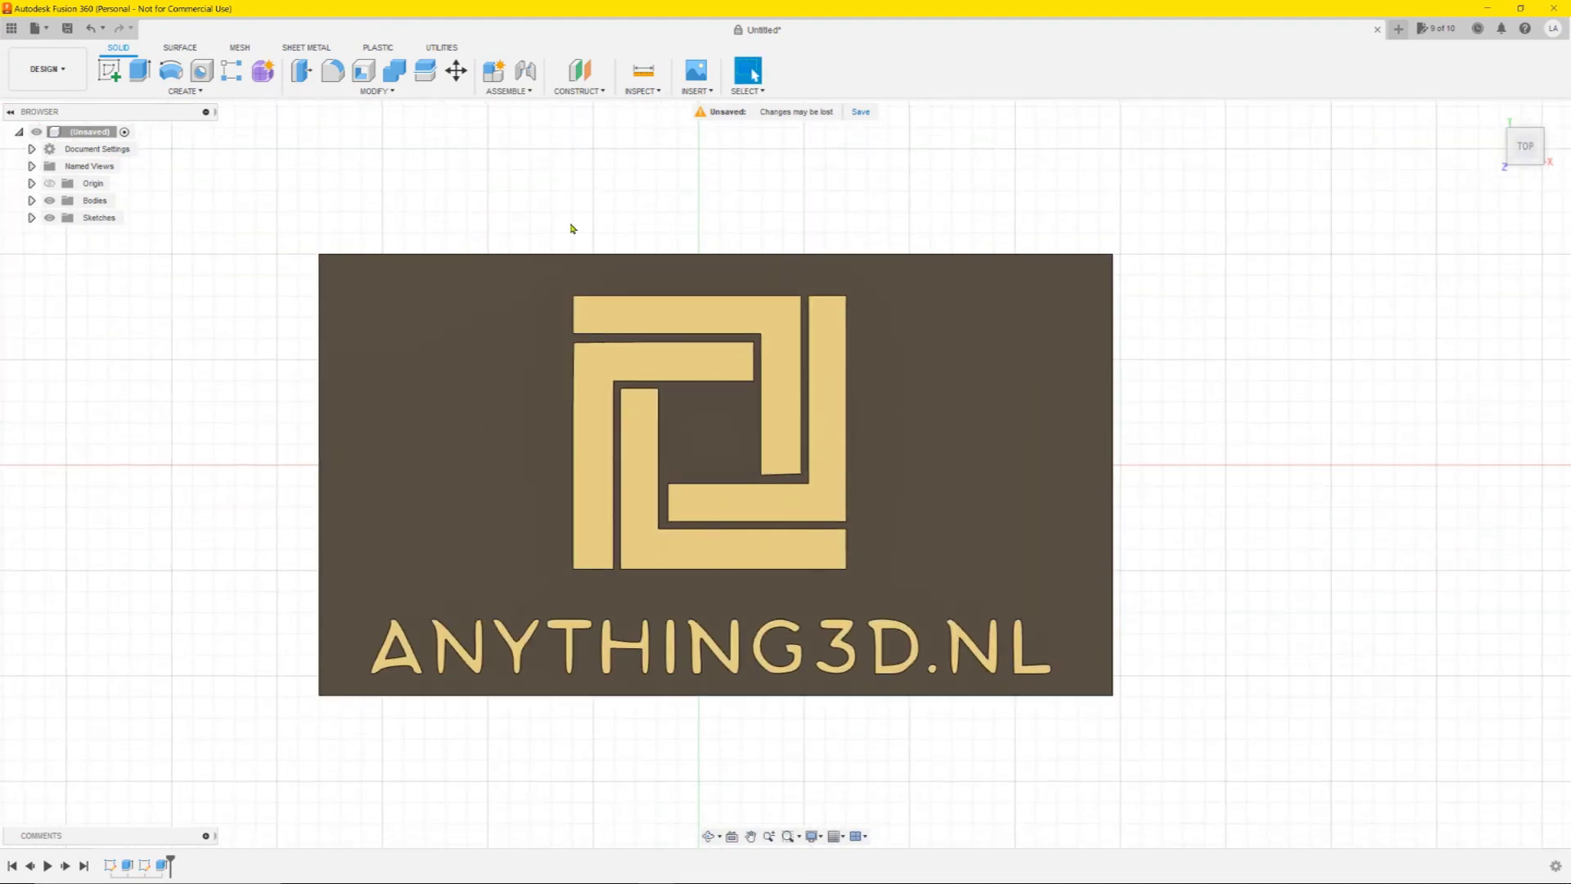
Step: Switch to the RENDER workspace and orbit the gold sign to an angled view
click(47, 69)
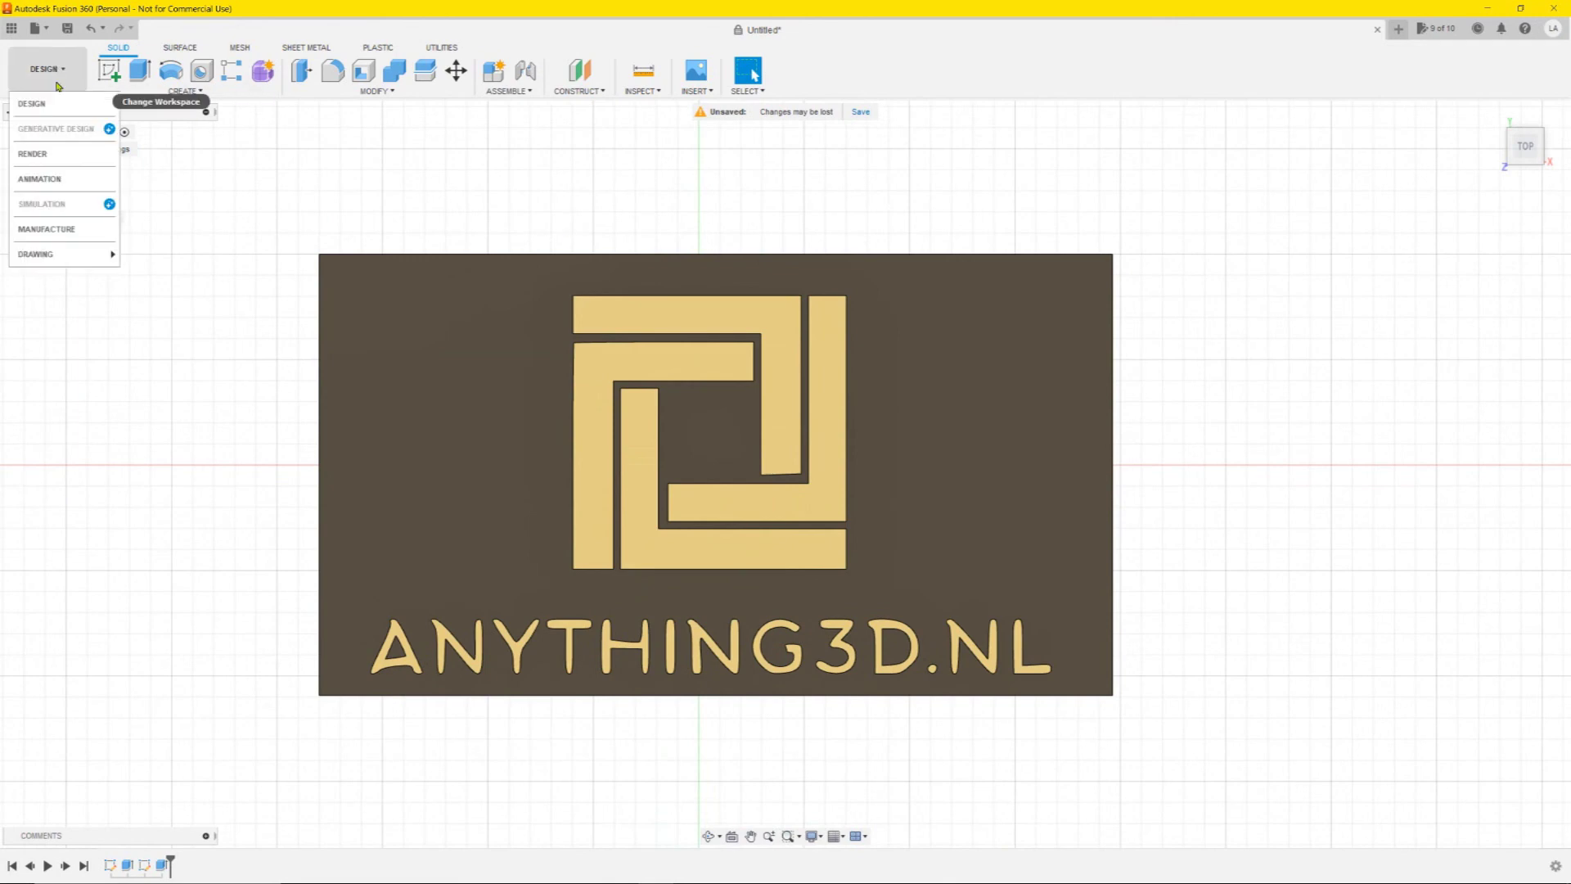
click(49, 155)
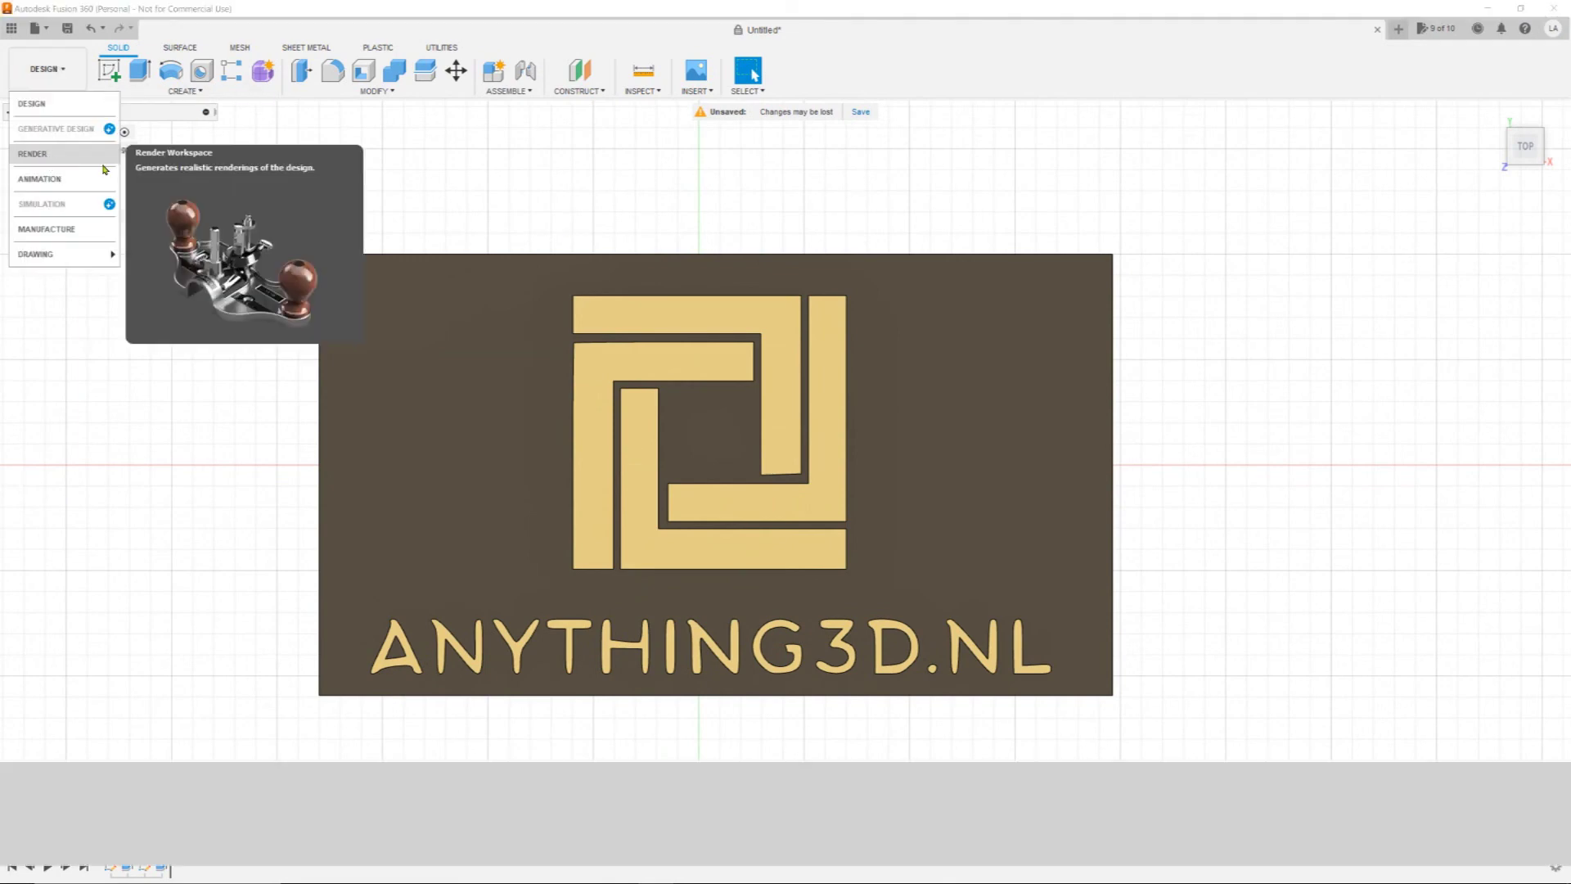
shift+middle_drag(378, 221, 442, 277)
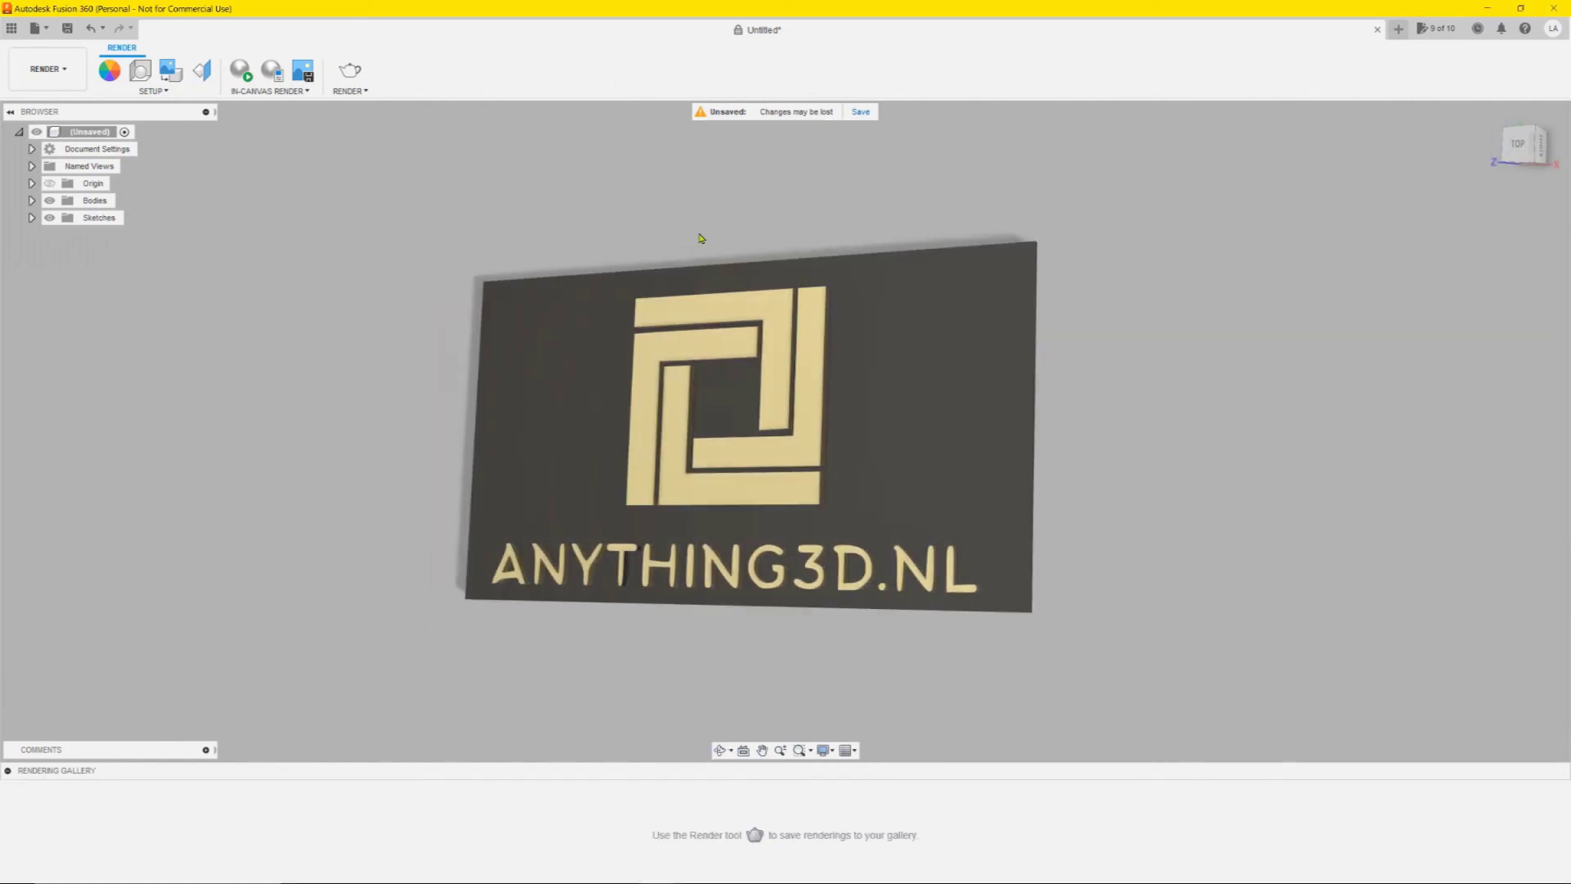
shift+middle_drag(711, 221, 802, 215)
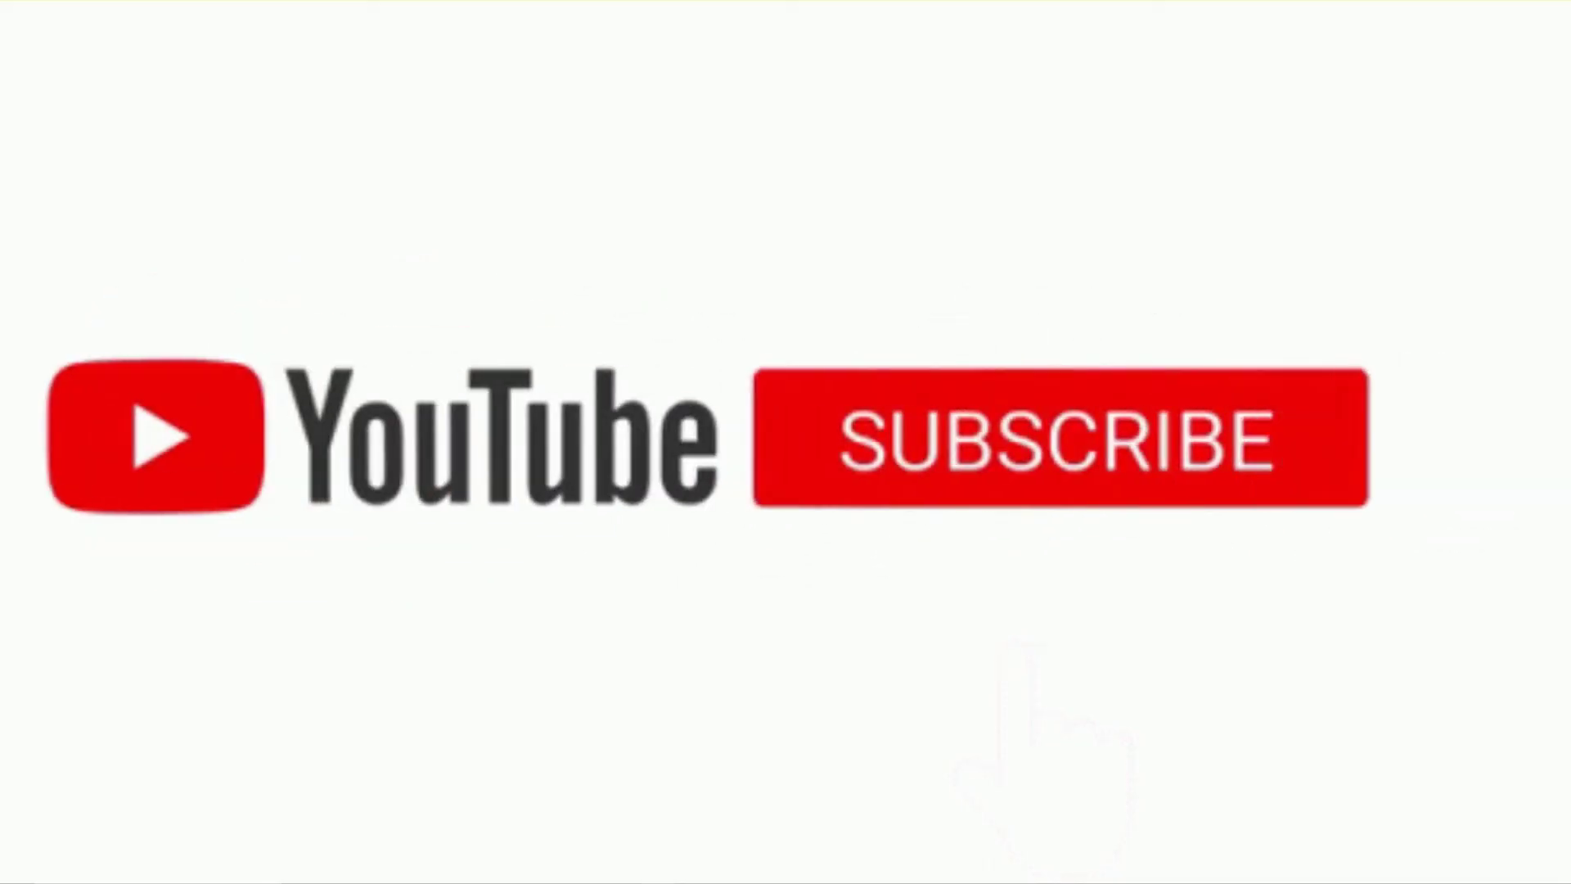